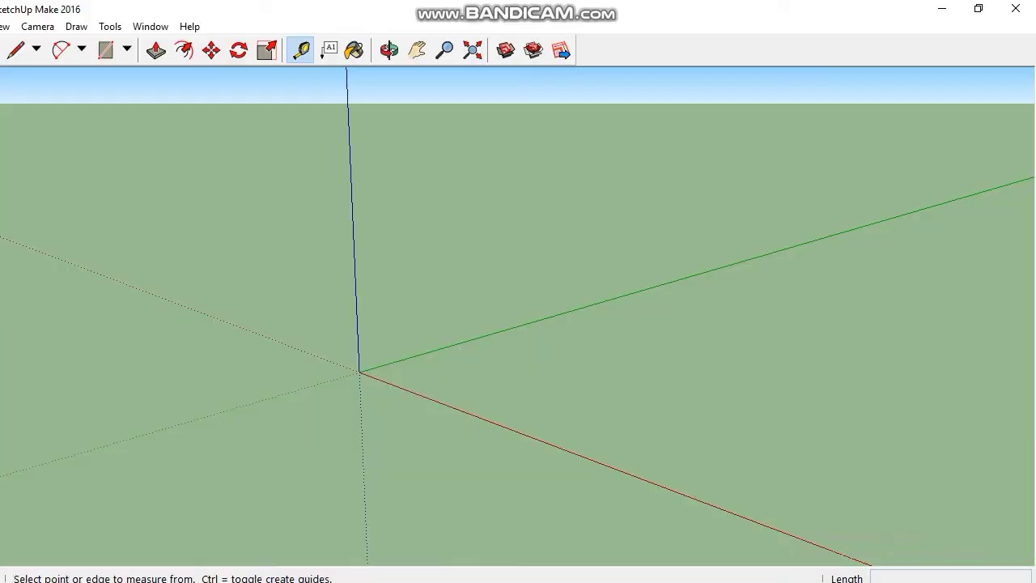
Place guide points 850 cm along the green axis and 600 cm along the red axis, both measured from the origin
click(359, 372)
text(8)
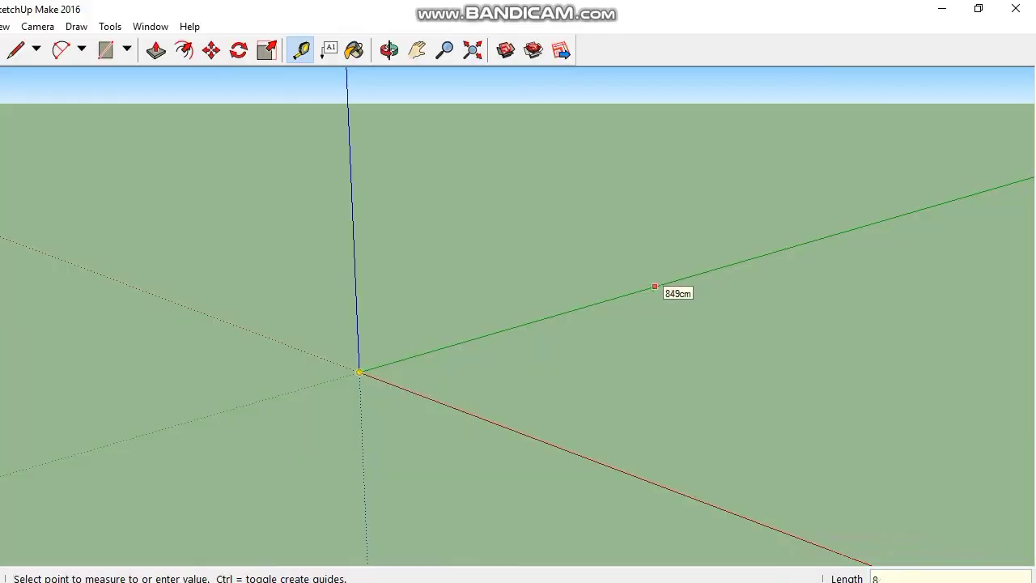
text(50)
key(Return)
click(359, 372)
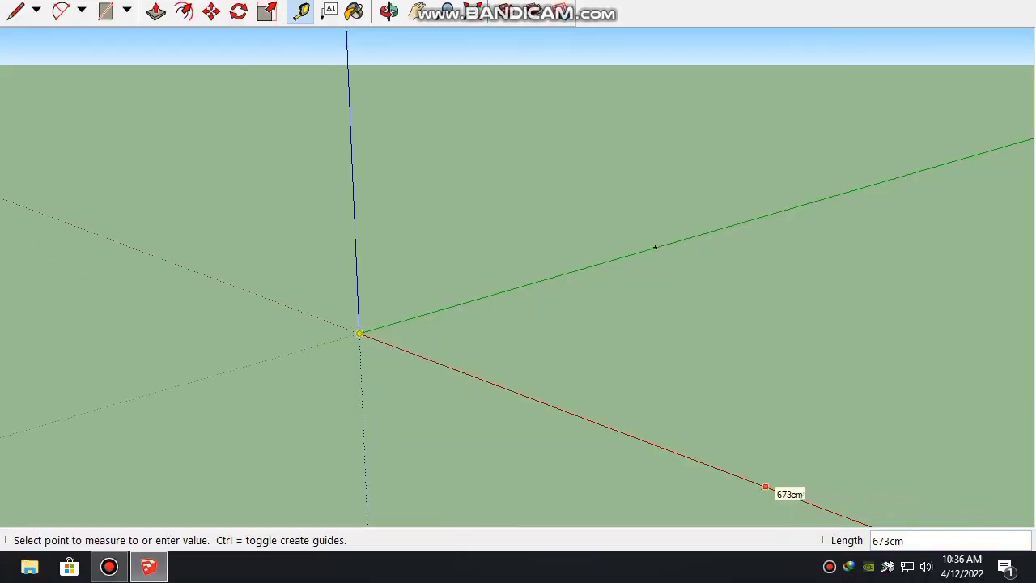
text(6)
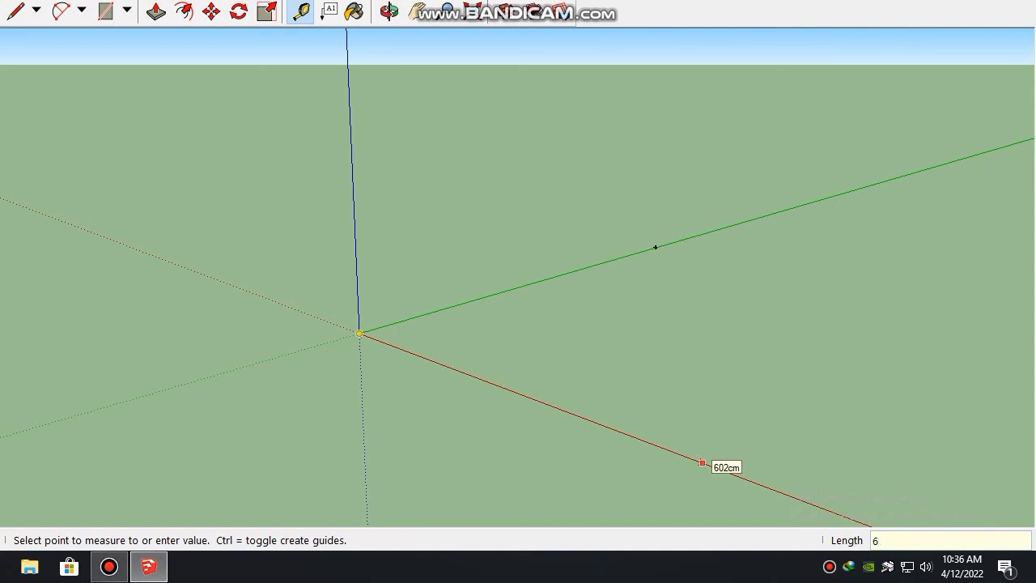
text(00)
key(Return)
Draw the floor rectangle, 850 by 600 cm, between the two axis guide points
click(106, 11)
click(655, 247)
click(702, 462)
Mark off a 100 cm deep strip along the floor's red-axis edge and draw it as a rectangle
click(301, 11)
click(360, 333)
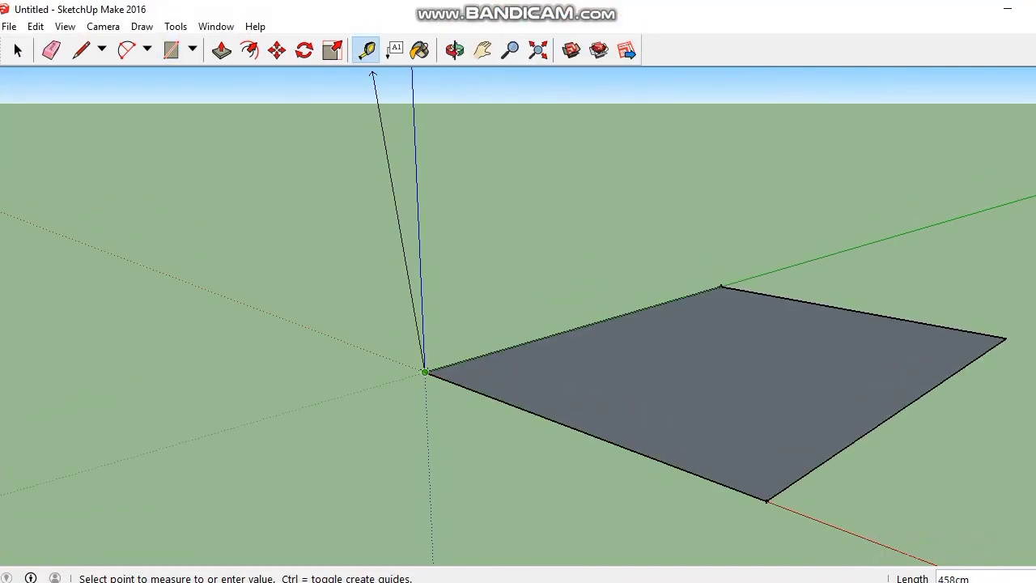
click(367, 19)
click(767, 471)
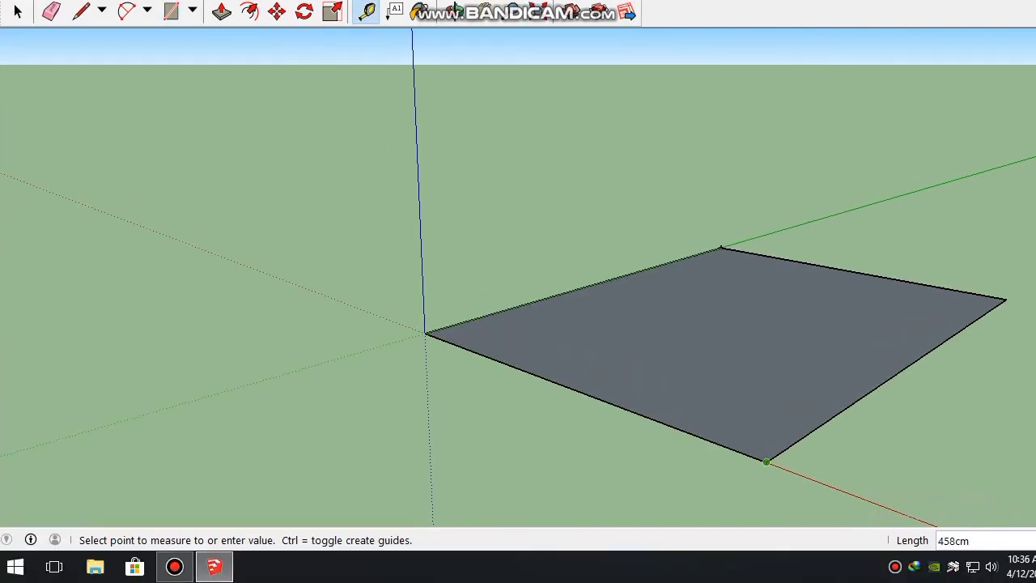
text(100)
key(Return)
click(132, 11)
Place guide points on the green-axis edge, 250 cm beyond the near strip and 250 cm back from the far corner
key(t)
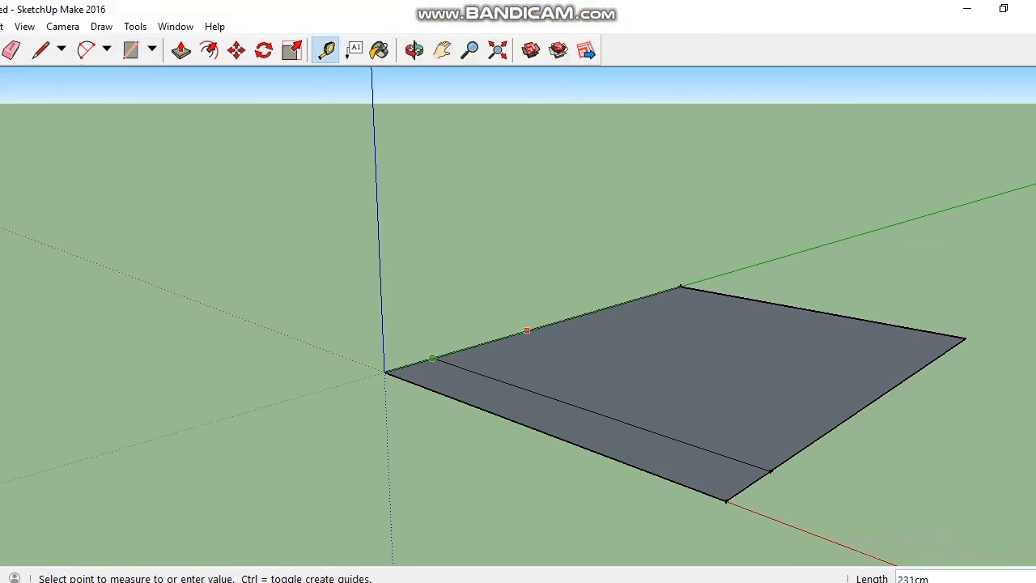
text(250)
key(Return)
click(682, 286)
click(637, 299)
click(680, 286)
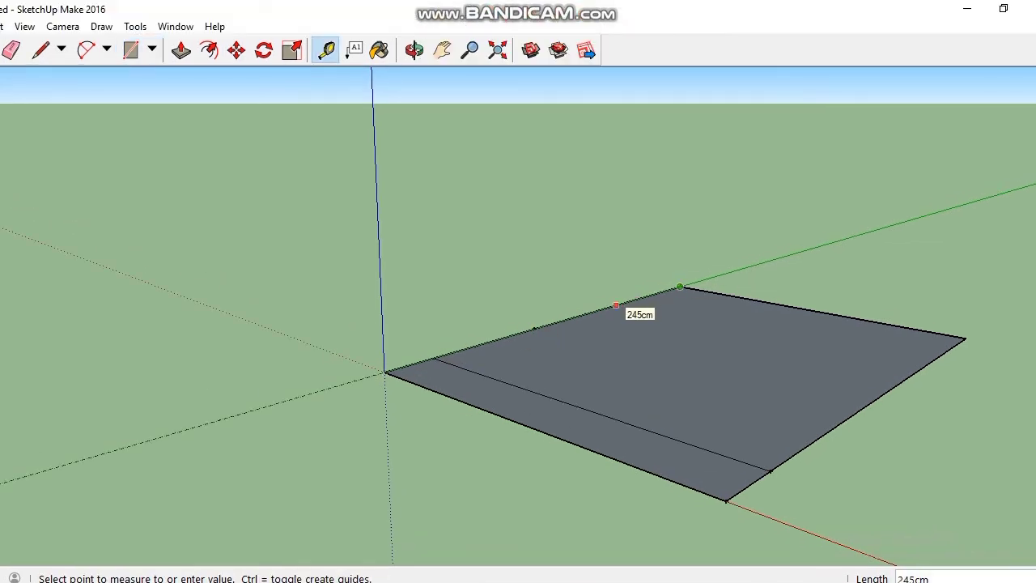
key(Return)
Place a trial guide point on the green-axis edge and erase it together with the edge there
click(615, 305)
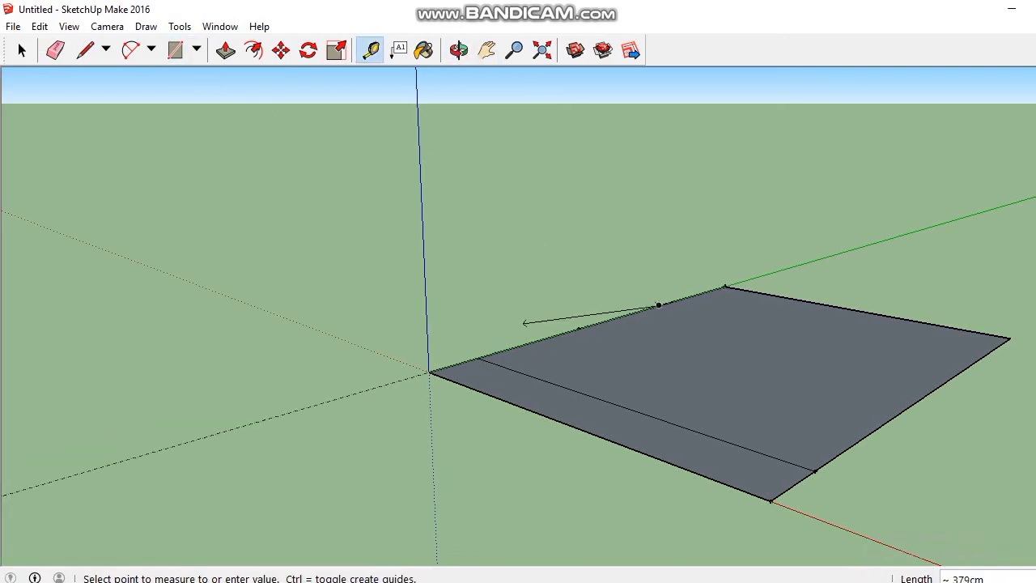
key(Return)
key(e)
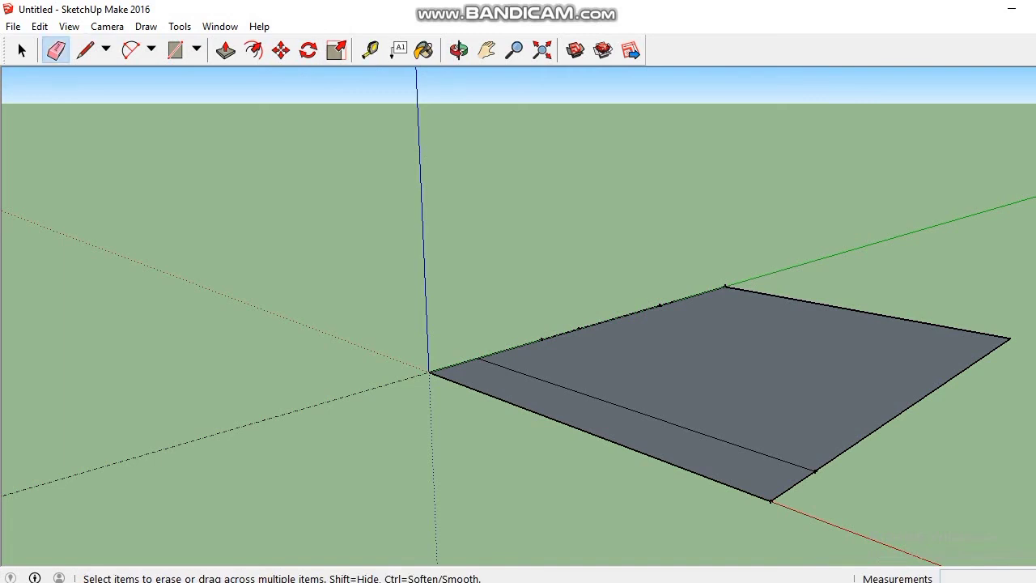
click(542, 338)
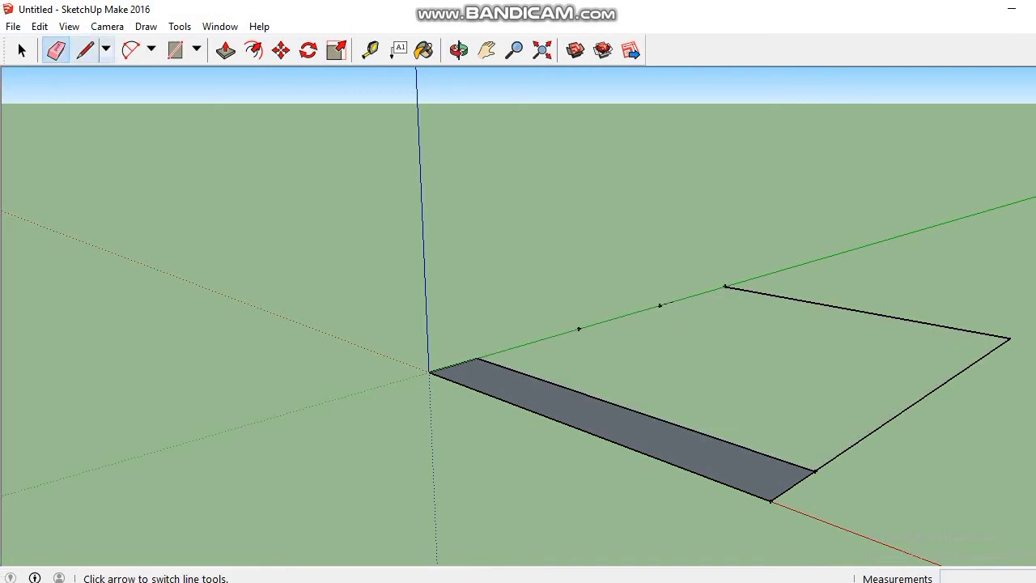
Set a guide point 350 cm from the far guide point toward the origin, and erase the extra guide point between them
click(370, 50)
click(660, 305)
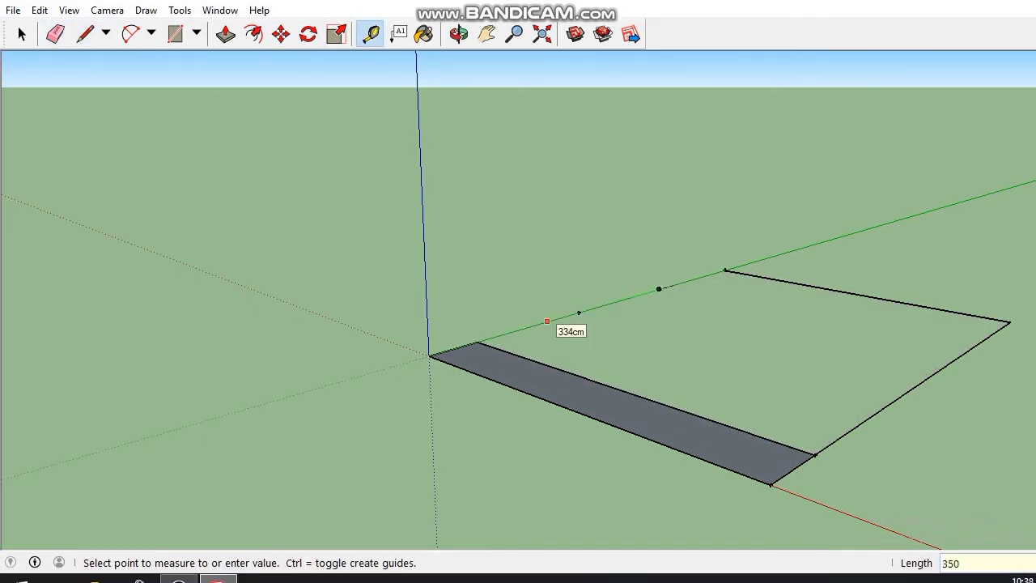
key(Return)
key(e)
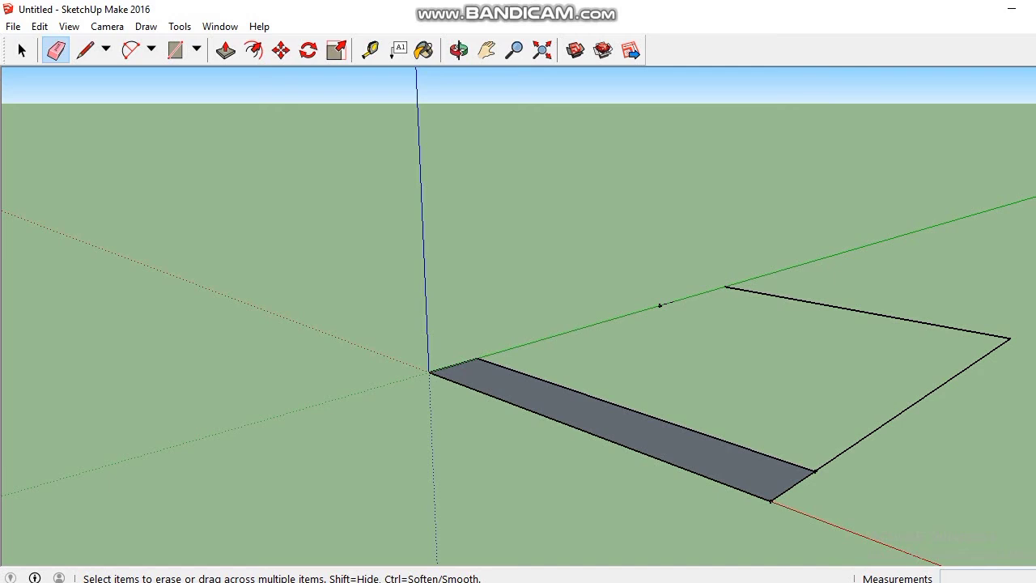
key(t)
click(660, 305)
key(Return)
click(540, 340)
Draw a 250 cm deep rectangle across the far end of the floor, from the far guide point to the outer corner
click(176, 51)
click(541, 339)
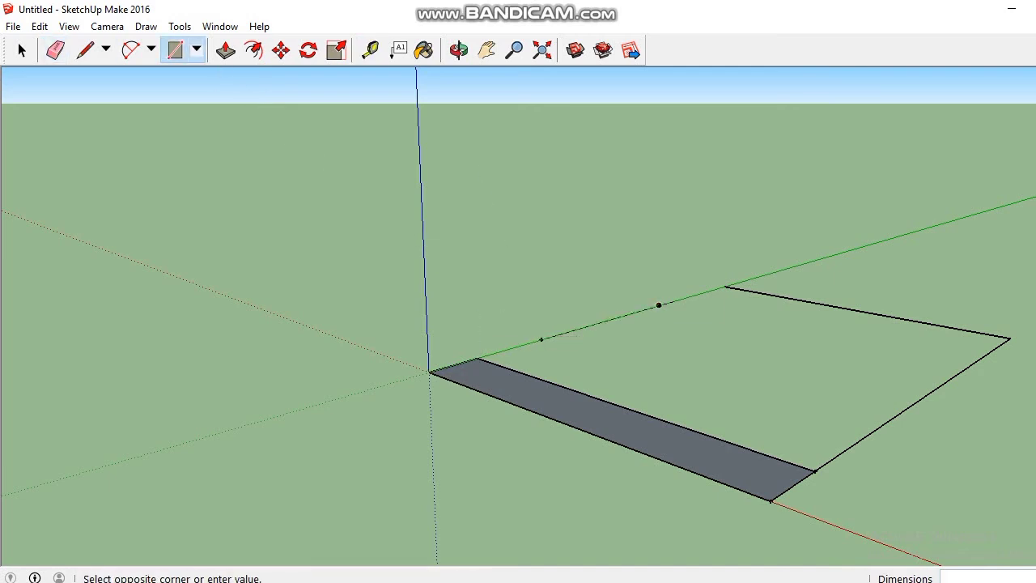
click(1010, 339)
Place guide points 150 cm from the far strip and another 250 cm further along the floor's outer edge
key(t)
click(891, 369)
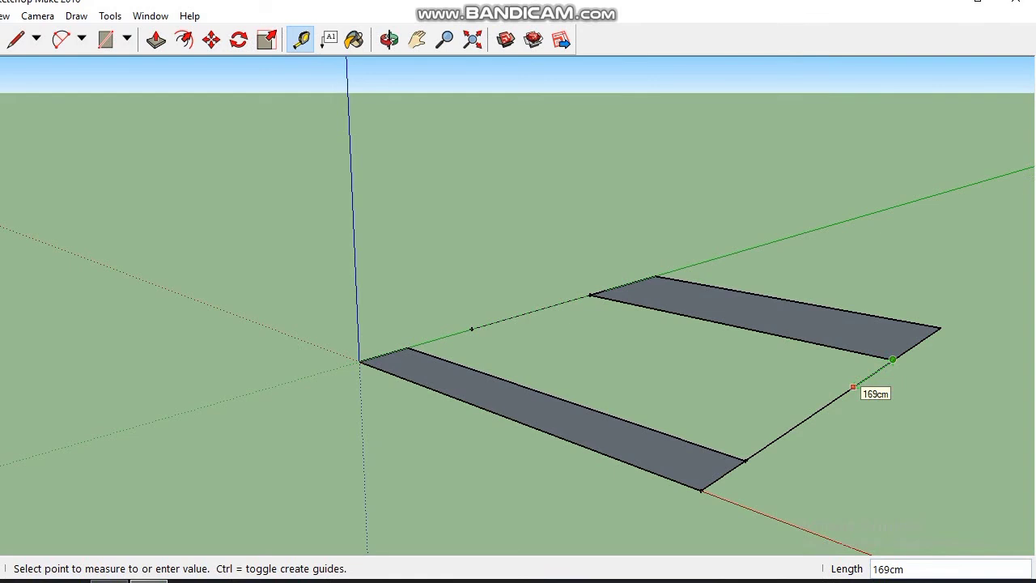
text(150)
key(Return)
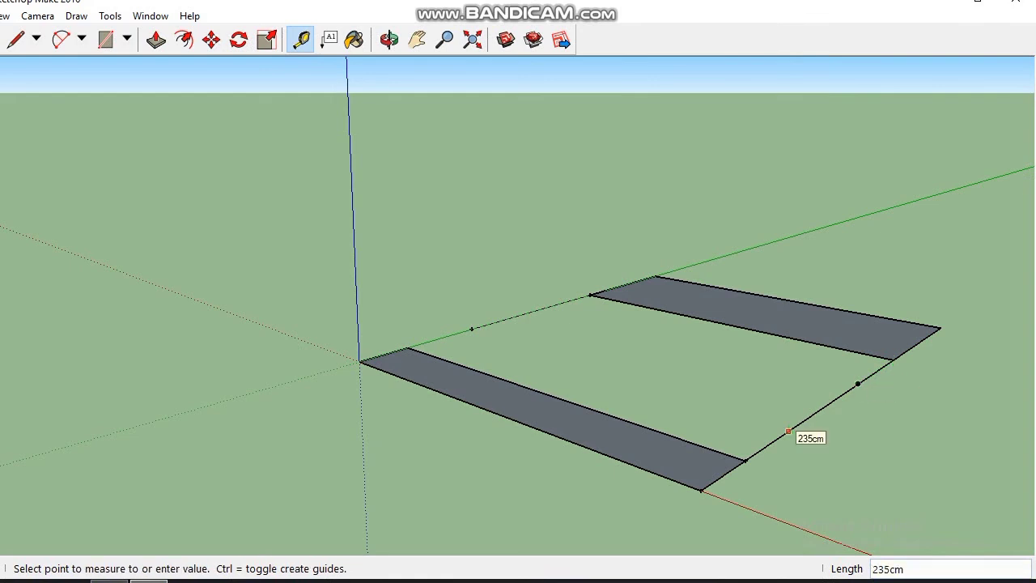
text(250)
key(Return)
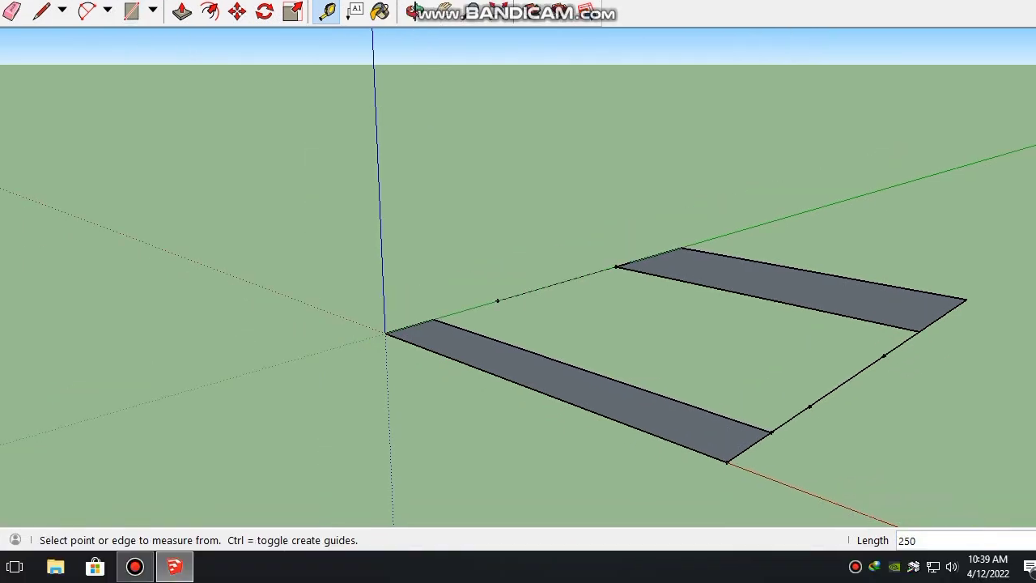
Mark 250 cm from the near strip on the outer edge and draw a floor-wide rectangle from the strip to that mark
click(966, 299)
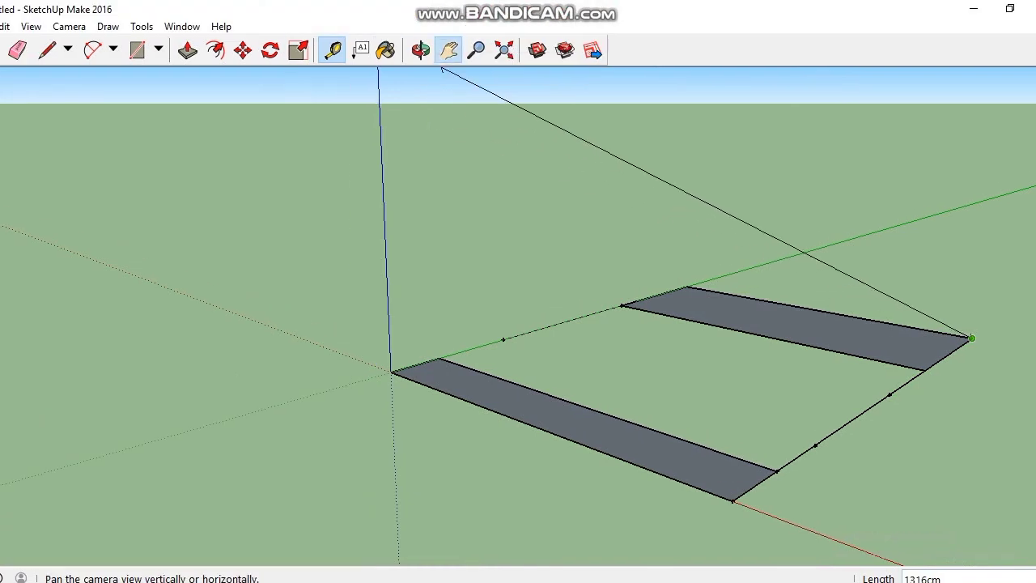
click(442, 12)
click(370, 51)
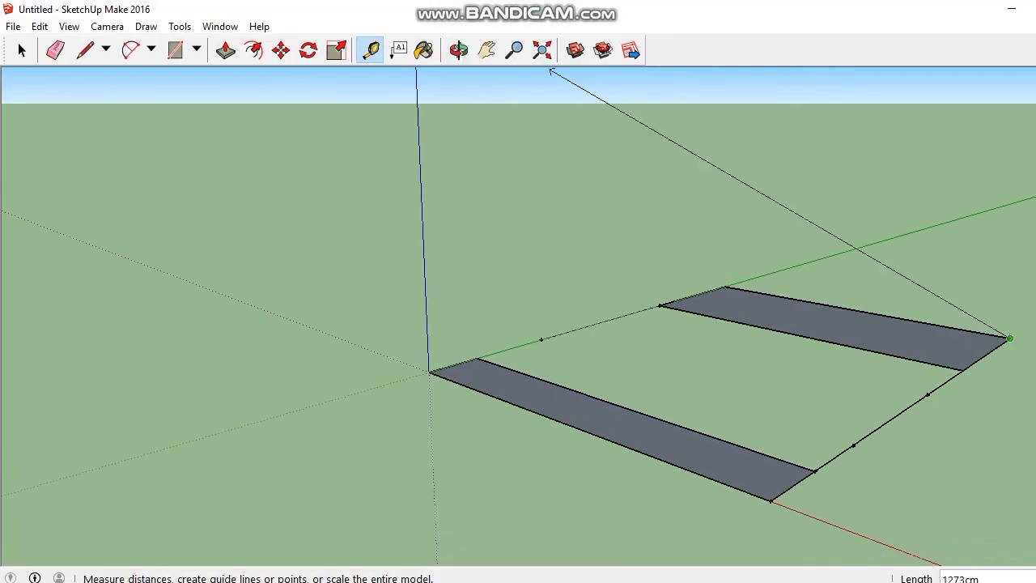
click(814, 471)
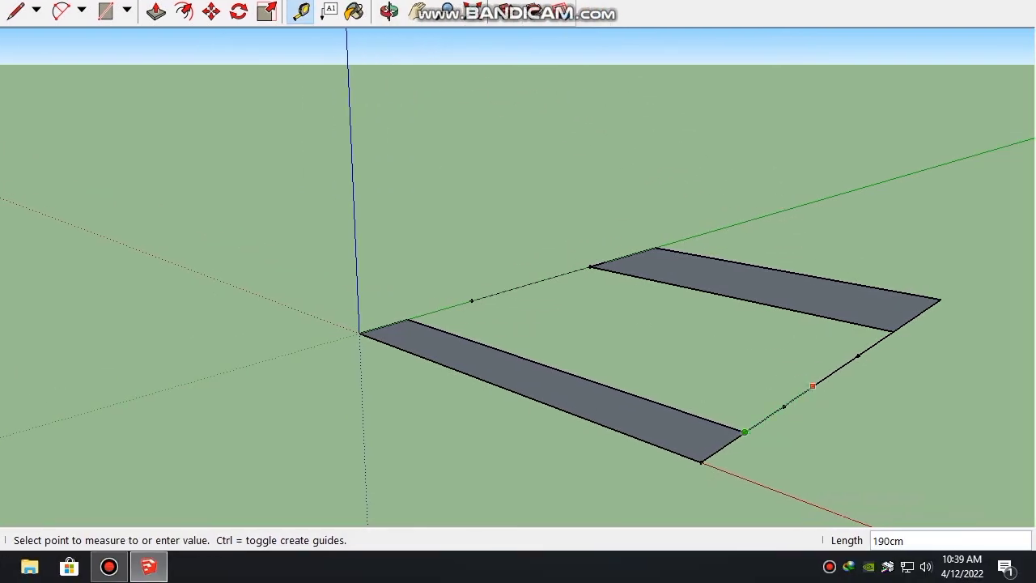
click(831, 374)
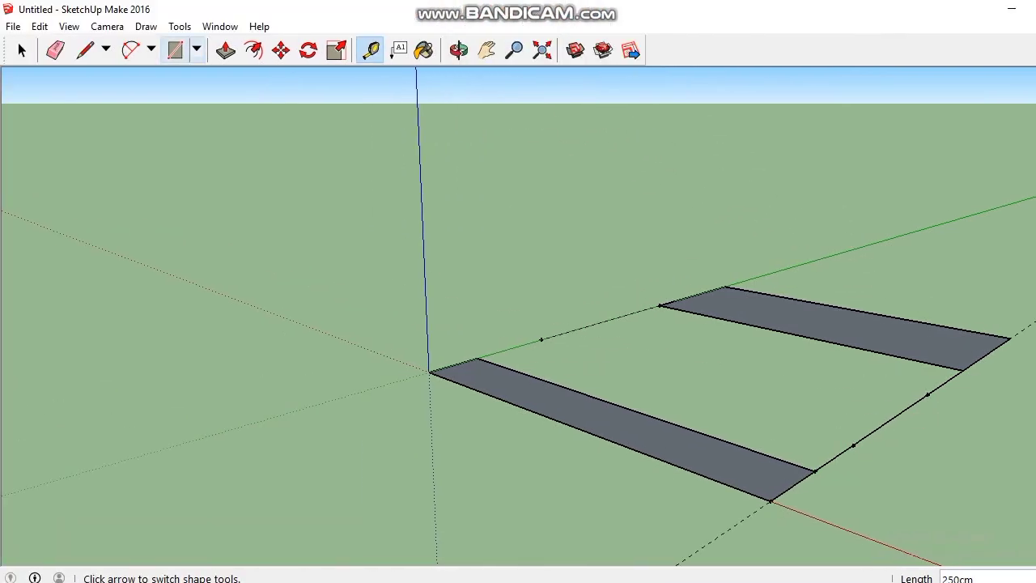
click(105, 11)
click(408, 320)
click(831, 413)
Erase the unneeded guide points on the floor's outer edge
click(56, 50)
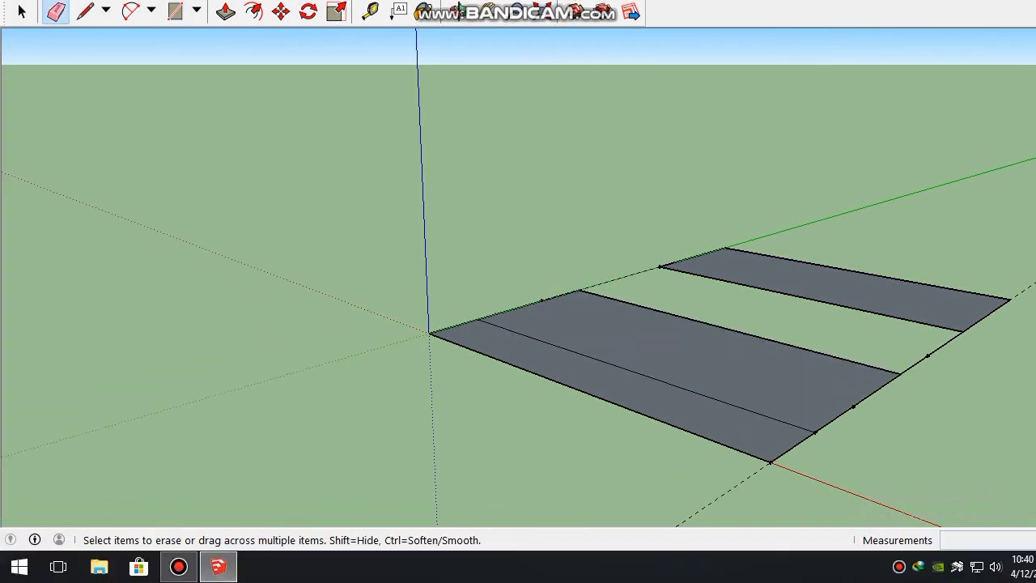
click(797, 435)
click(854, 396)
Draw a 750 by 600 cm rectangle from the far outer corner to the near strip to fill the floor gap
click(174, 51)
click(1010, 338)
click(477, 358)
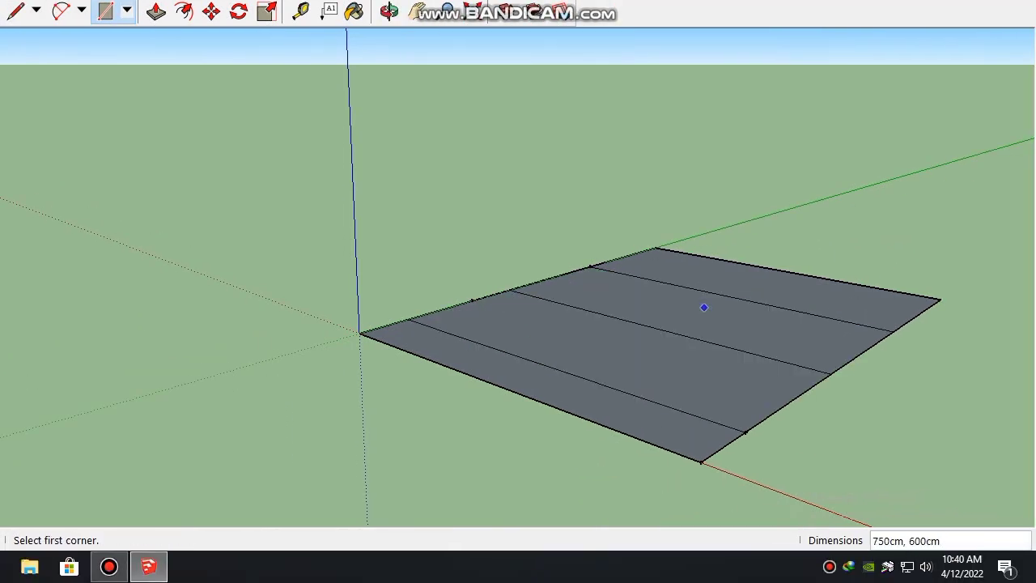
Mark the far edge 300 cm from its corner and draw a rectangle from there to the origin, splitting the floor lengthwise
click(301, 12)
click(780, 271)
click(105, 50)
click(780, 309)
click(359, 372)
Erase the middle cross line on the green-axis half and draw a rectangle from the 350 cm guide point to the far partition crossing
click(56, 50)
click(577, 348)
click(175, 50)
click(542, 339)
click(790, 334)
click(173, 566)
click(761, 75)
Erase the near strip's outer half and the strip line inside the room at the origin
click(56, 50)
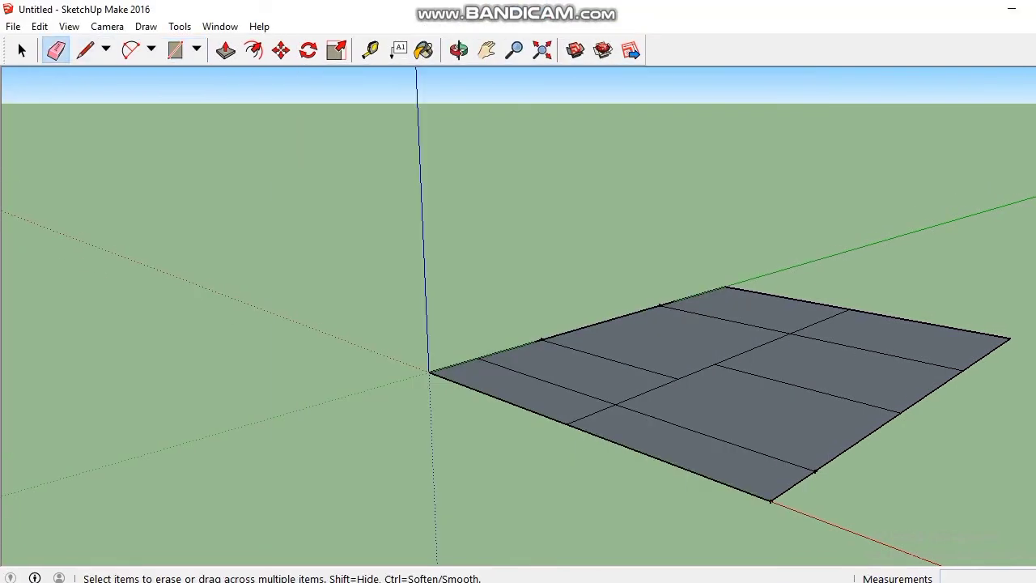
click(688, 470)
click(793, 486)
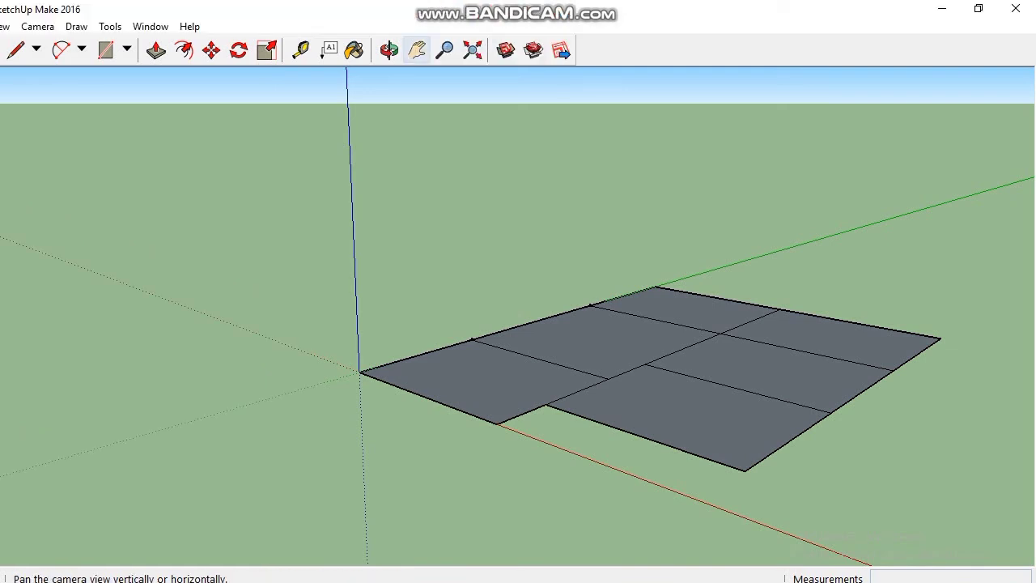
Mark the far edge 180 cm from the lengthwise partition and draw a 250 by 180 cm room rectangle there
key(t)
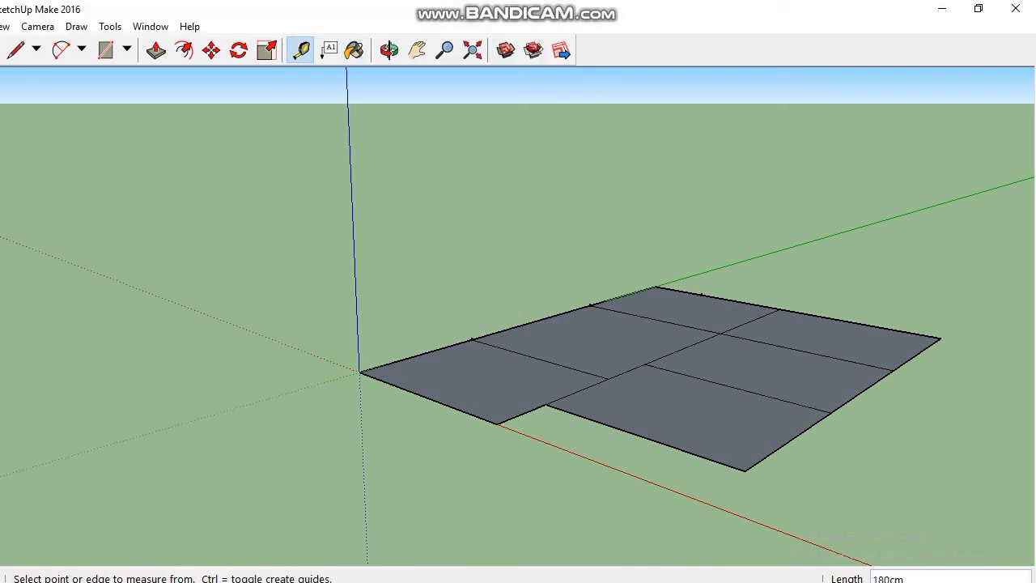
click(106, 50)
click(701, 295)
click(720, 334)
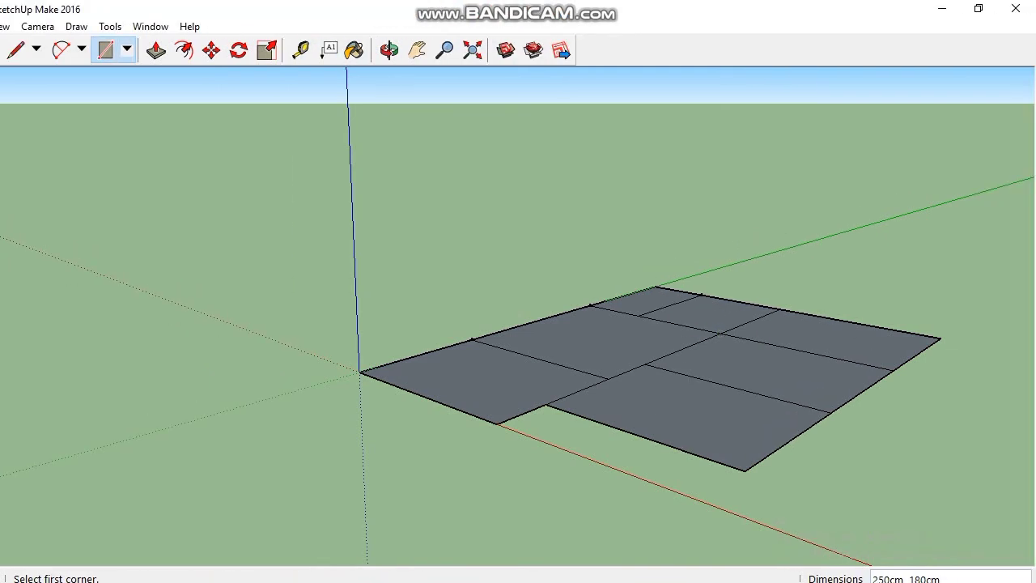
Place a guide point 330 cm above the origin on the blue axis
click(389, 50)
drag(387, 162, 384, 210)
click(106, 50)
key(t)
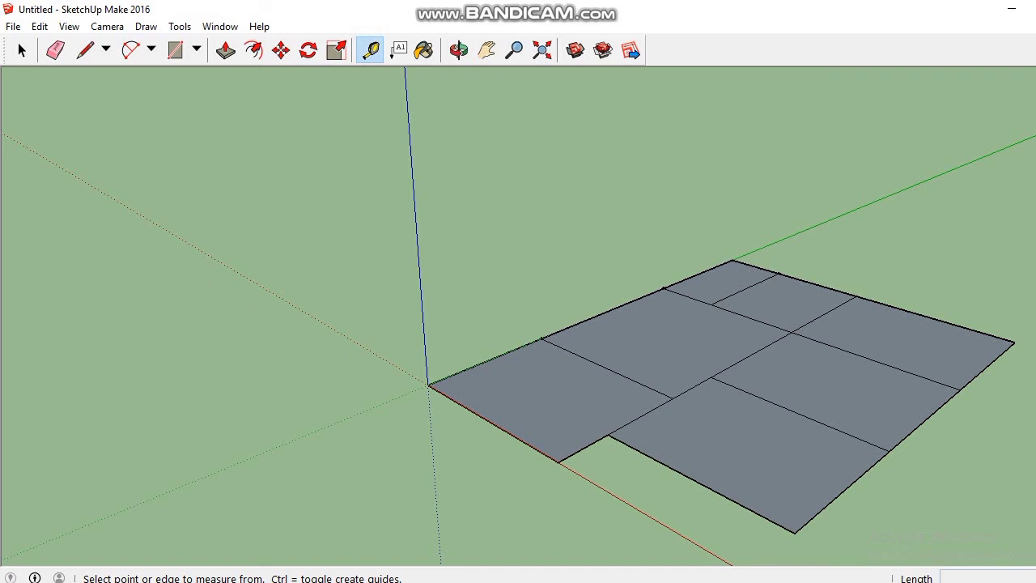
click(358, 384)
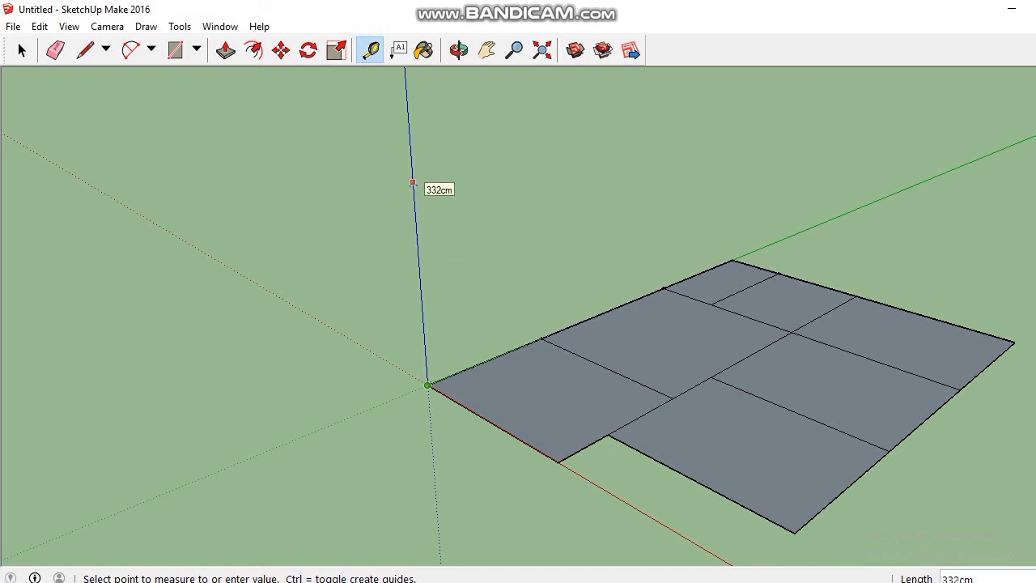
click(413, 183)
Draw 330 cm high wall rectangles along the green-axis edge and the far edge of the floor
click(174, 51)
click(412, 182)
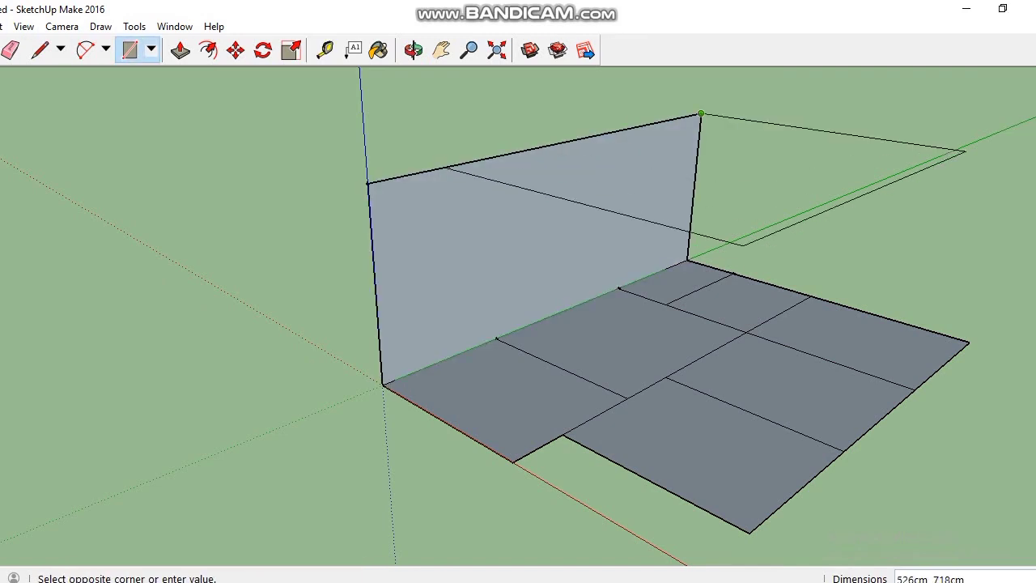
click(968, 343)
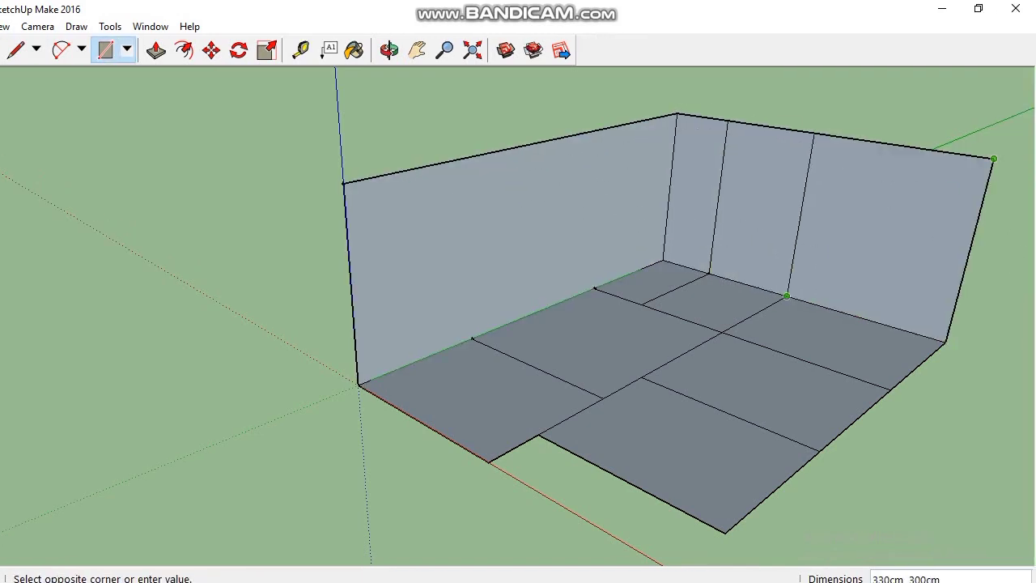
Enclose the far outer room and the small far corner room with 330 cm high wall rectangles
click(753, 270)
click(746, 152)
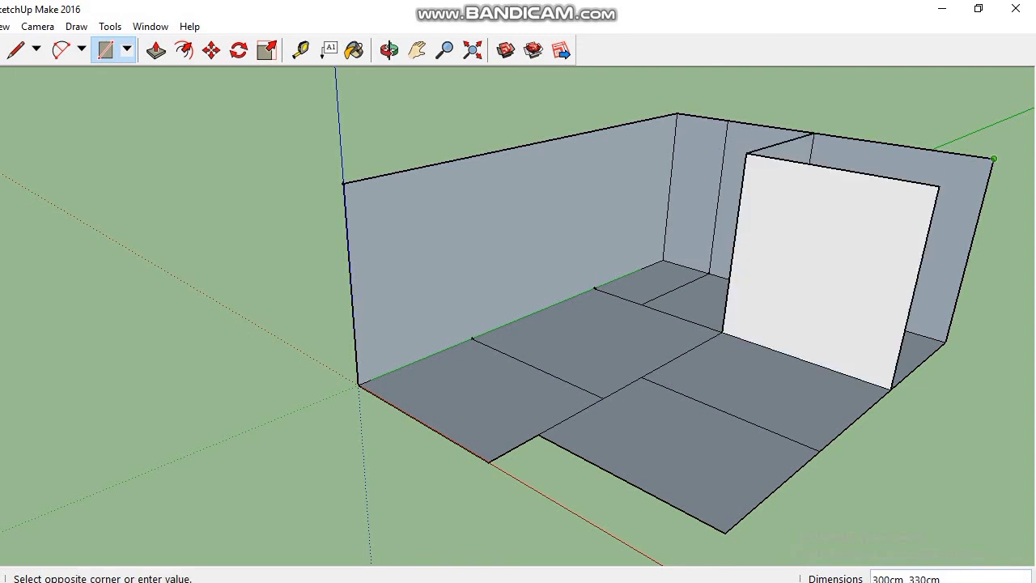
click(890, 389)
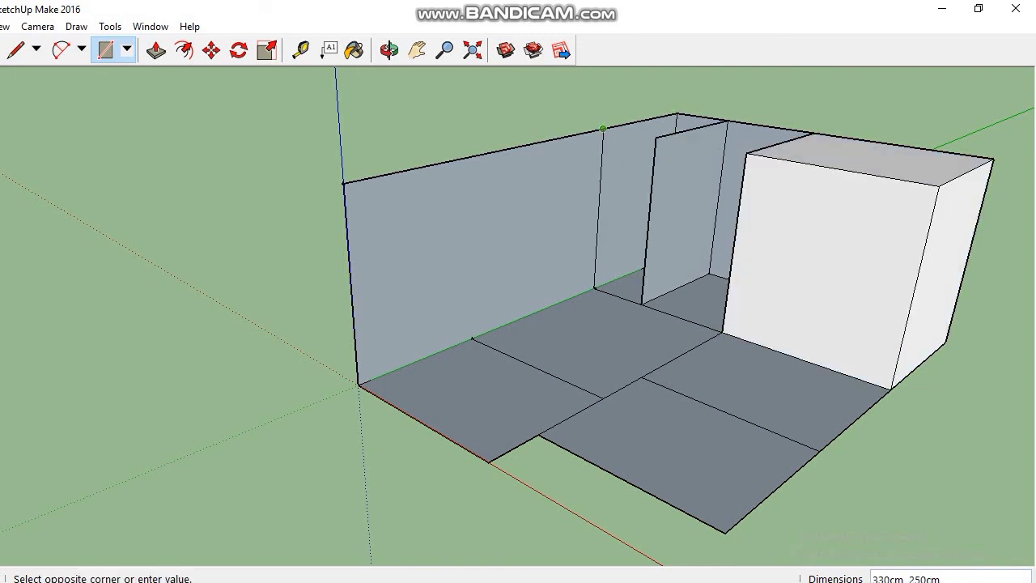
click(642, 304)
Enclose the room at the origin with 330 cm high wall rectangles
click(603, 399)
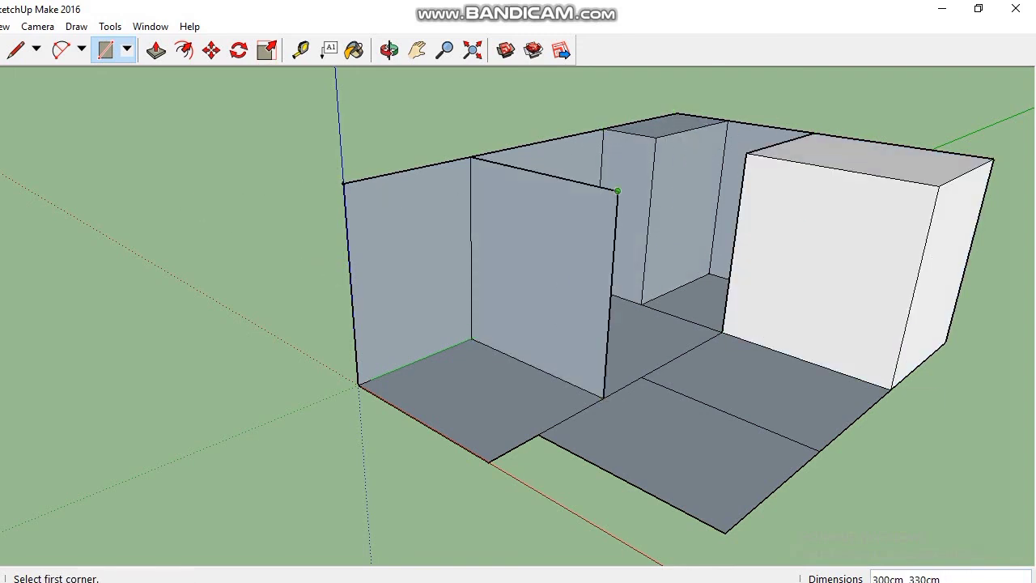
click(618, 192)
click(489, 462)
click(344, 184)
click(489, 462)
Draw the 330 cm high front wall of the outer room next to the room at the origin
click(390, 50)
drag(566, 324, 445, 304)
click(300, 50)
click(534, 414)
click(425, 50)
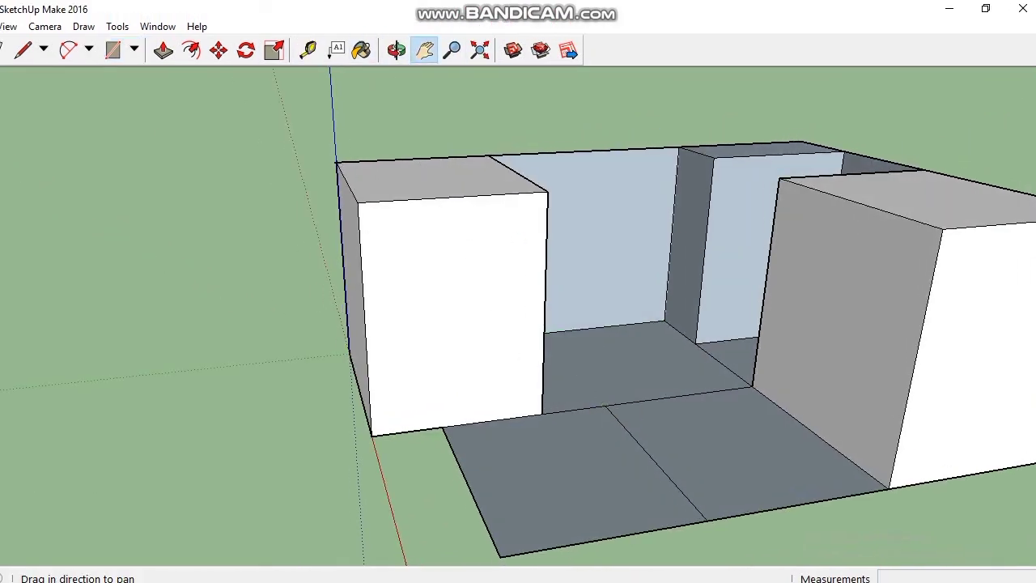
click(113, 51)
click(444, 427)
click(498, 198)
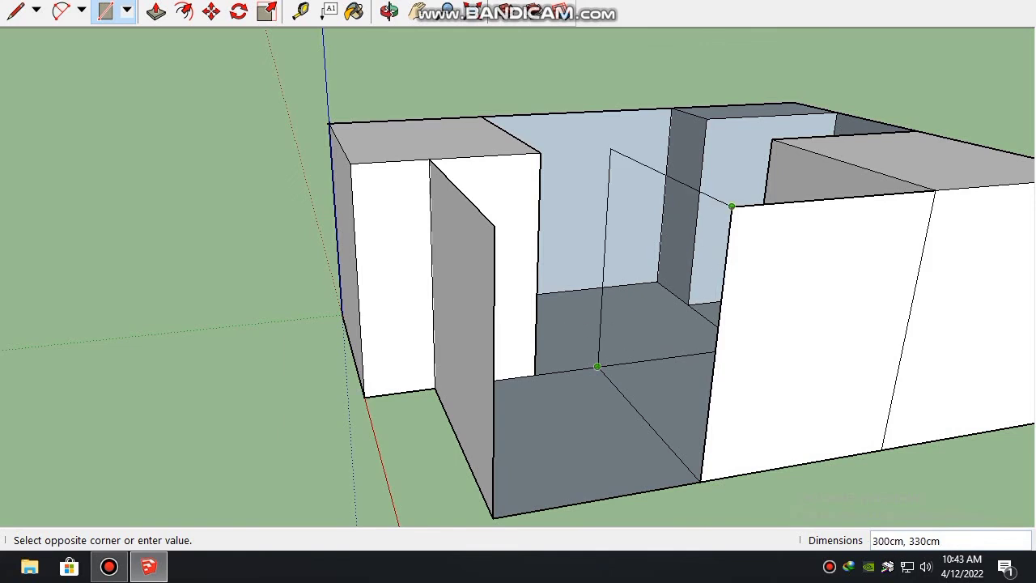
Draw 330 cm high wall rectangles along the corridor side and outer side of the outer room next to the origin room
click(598, 366)
click(495, 227)
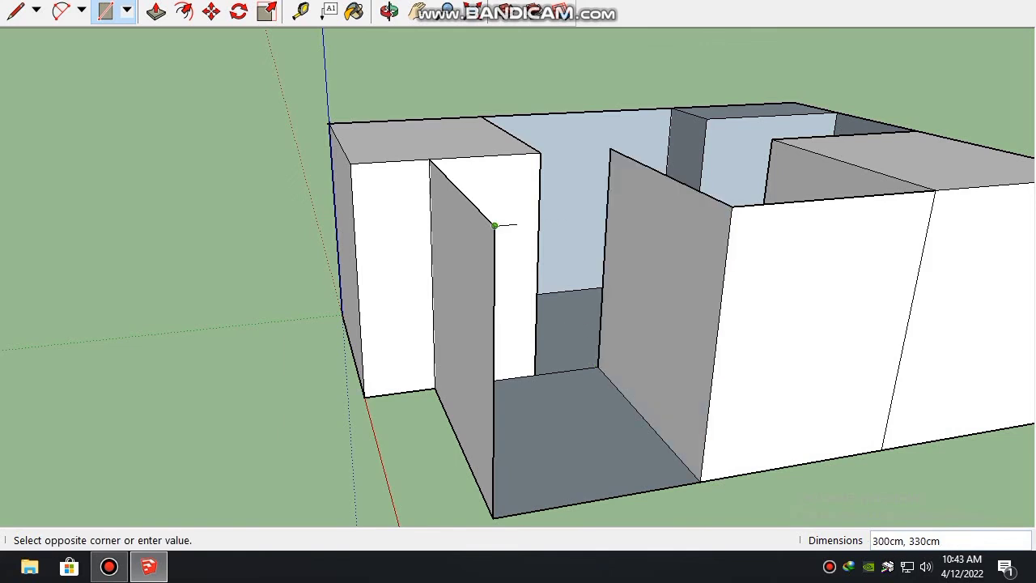
click(701, 482)
Erase the ceiling faces covering the enclosed rooms so all of them are open from above
click(157, 12)
right_click(570, 177)
click(609, 206)
right_click(435, 129)
click(544, 197)
right_click(944, 178)
click(983, 206)
click(459, 50)
mouse_move(559, 251)
mouse_down()
mouse_move(522, 348)
mouse_move(551, 275)
mouse_up()
click(301, 51)
click(106, 51)
right_click(793, 144)
click(833, 174)
Place guide points 20 cm along the floor and 200 cm up from the inner corner of the far outer room's corridor wall
click(417, 51)
click(389, 51)
drag(567, 276, 518, 356)
drag(454, 356, 688, 300)
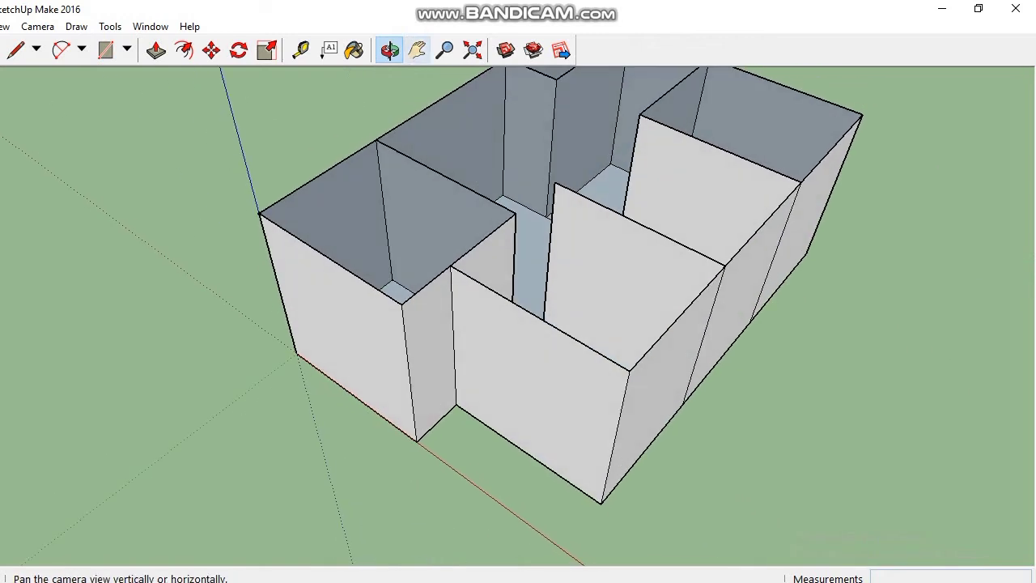
click(417, 51)
drag(566, 235, 478, 334)
click(389, 51)
drag(502, 283, 530, 332)
scroll(595, 255, up, 2)
click(301, 51)
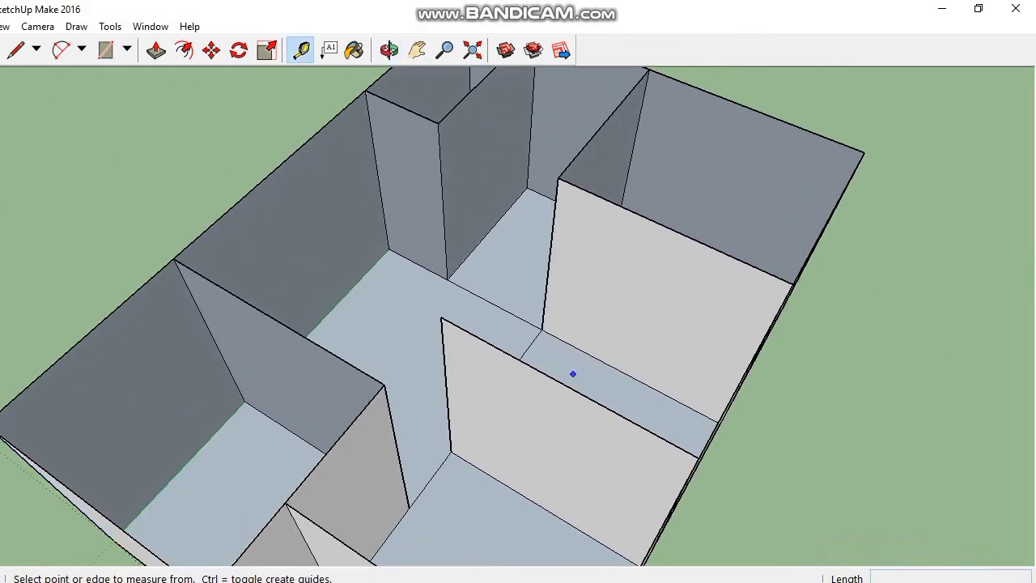
click(541, 330)
scroll(558, 332, up, 2)
text(20)
key(Return)
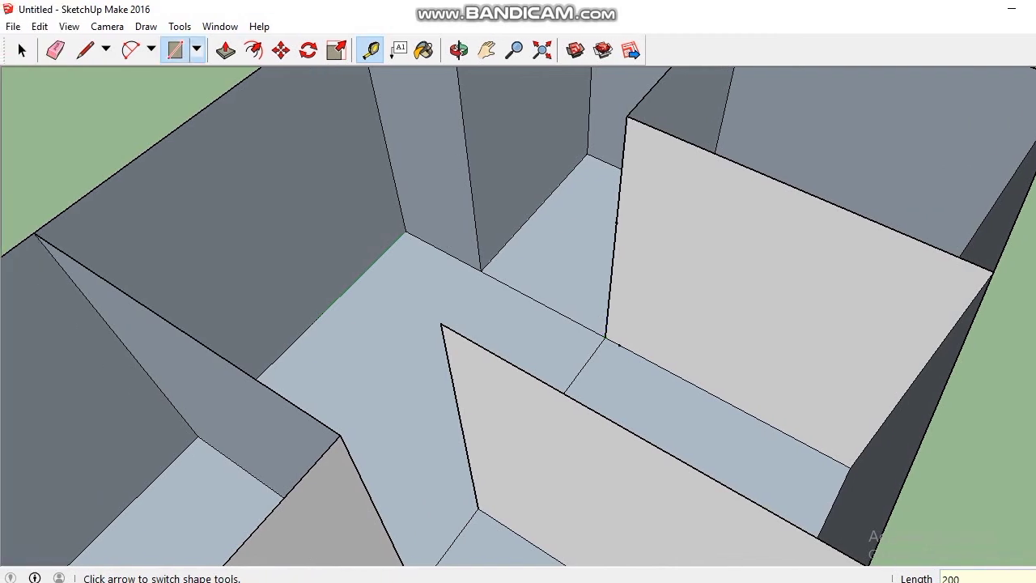
Mark a guide point 80 cm farther along the wall base and outline a 200 cm high doorway on the far outer room's wall
click(105, 51)
key(t)
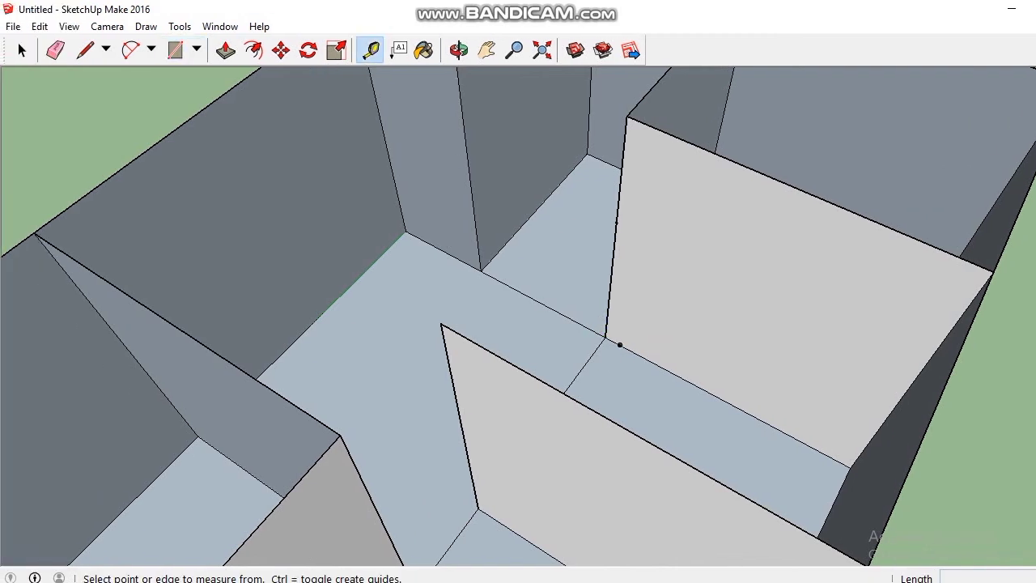
click(550, 346)
click(683, 379)
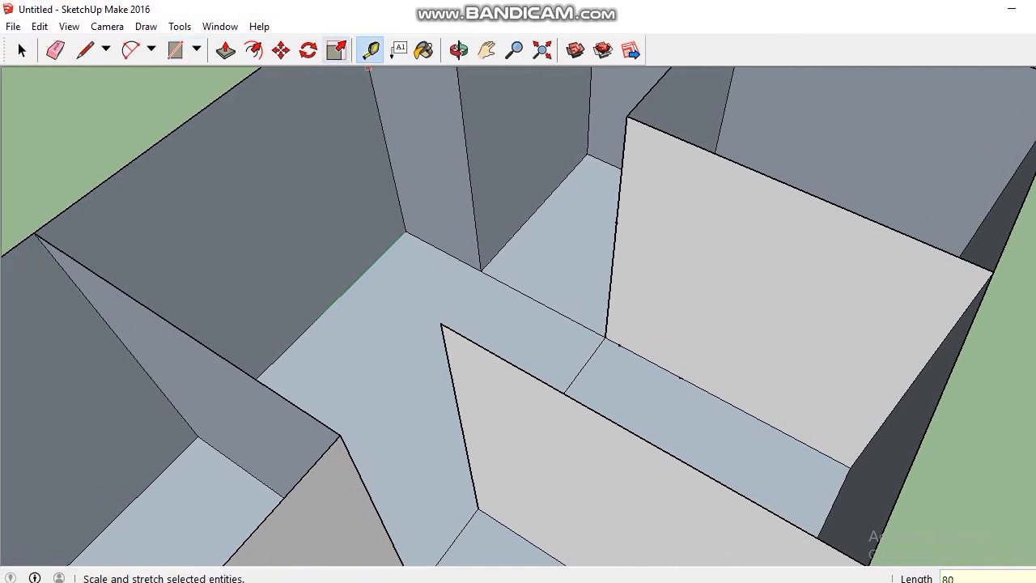
key(r)
click(618, 223)
click(682, 376)
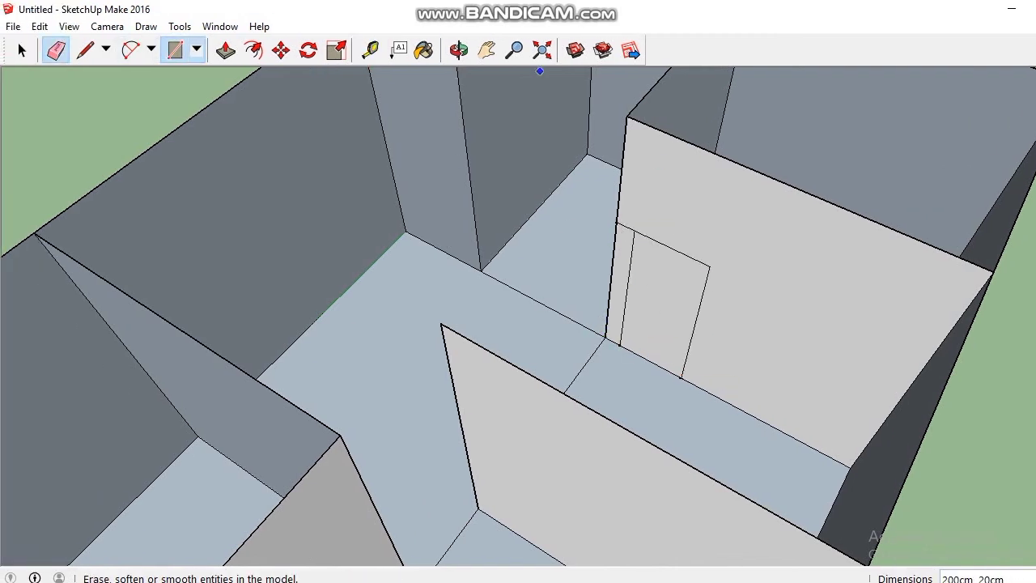
Erase the leftover line beside the far outer room's door outline and erase the door face to open it
click(55, 51)
click(625, 227)
click(226, 50)
right_click(654, 287)
click(679, 313)
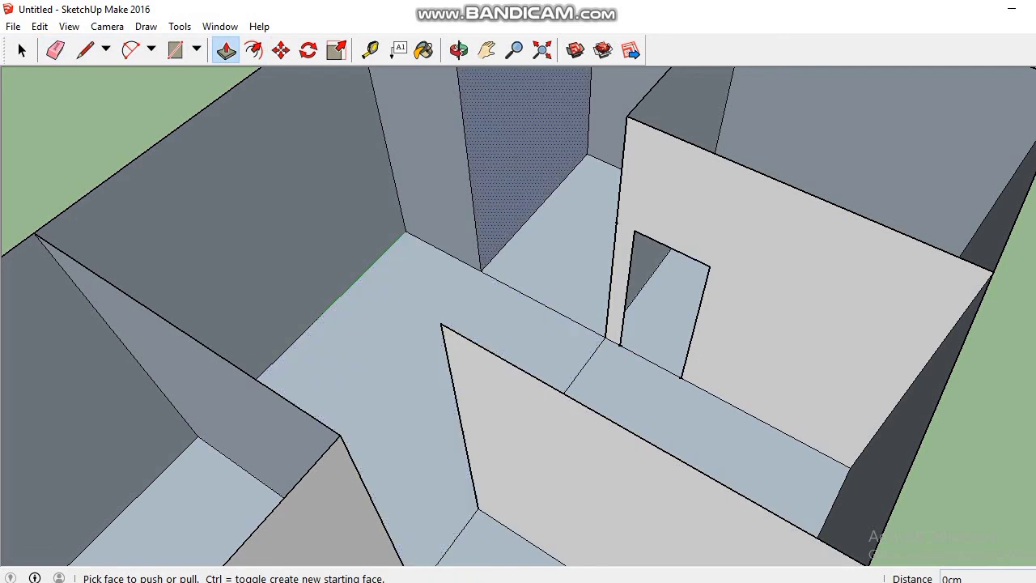
Place guide points along the floor and 180 cm up from the near corner of the small far corner room's wall
text(t)
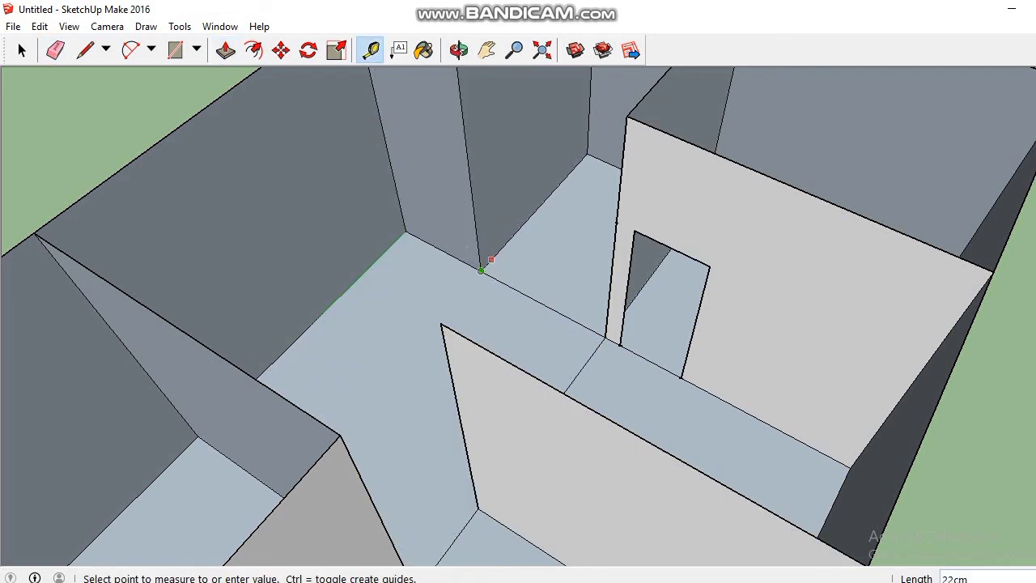
text(165)
key(Return)
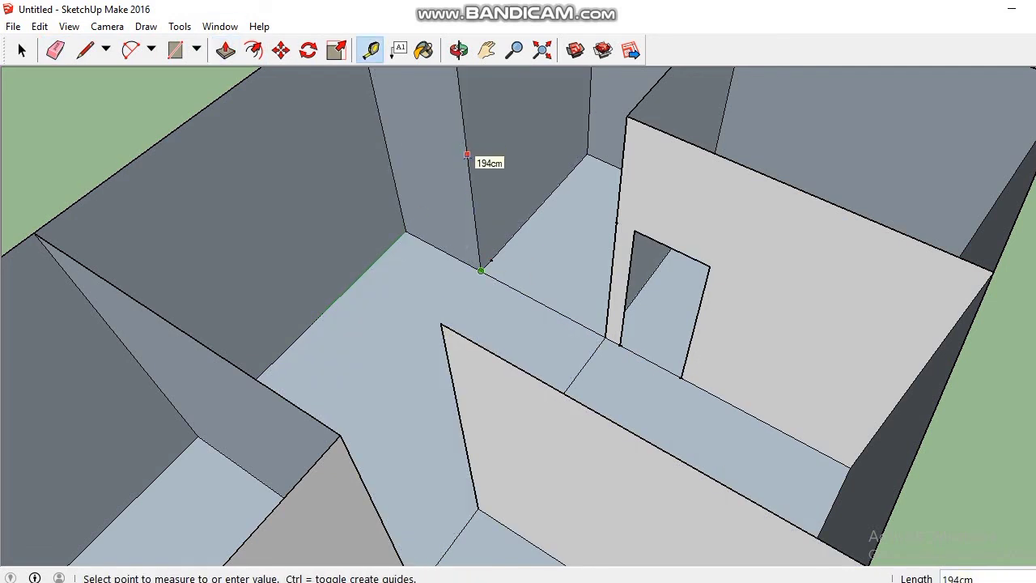
text(180)
key(Return)
click(481, 270)
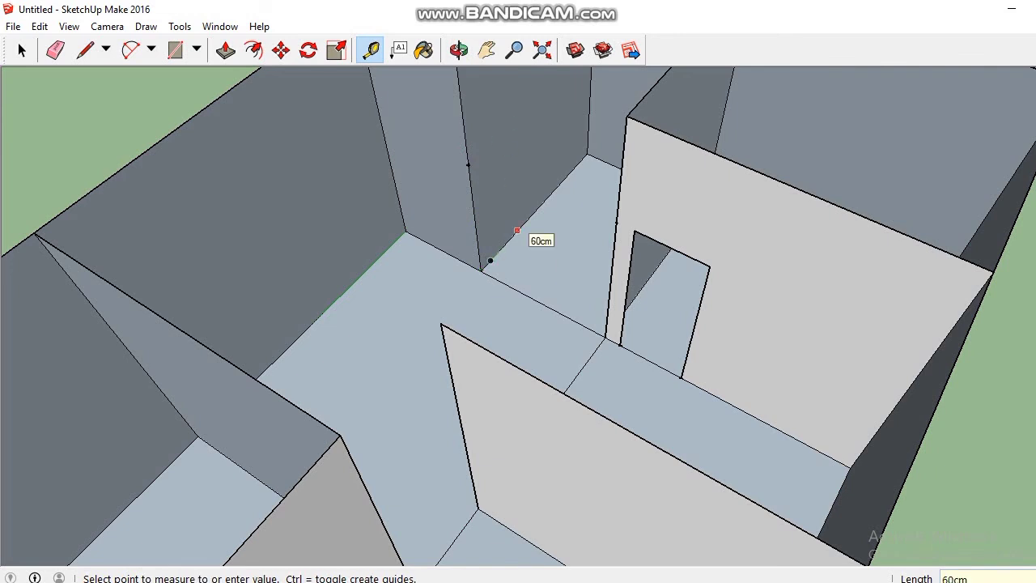
click(516, 231)
Draw a 180 cm high doorway outline on the small corner room's wall, then erase its leftover line and door face
key(r)
click(468, 164)
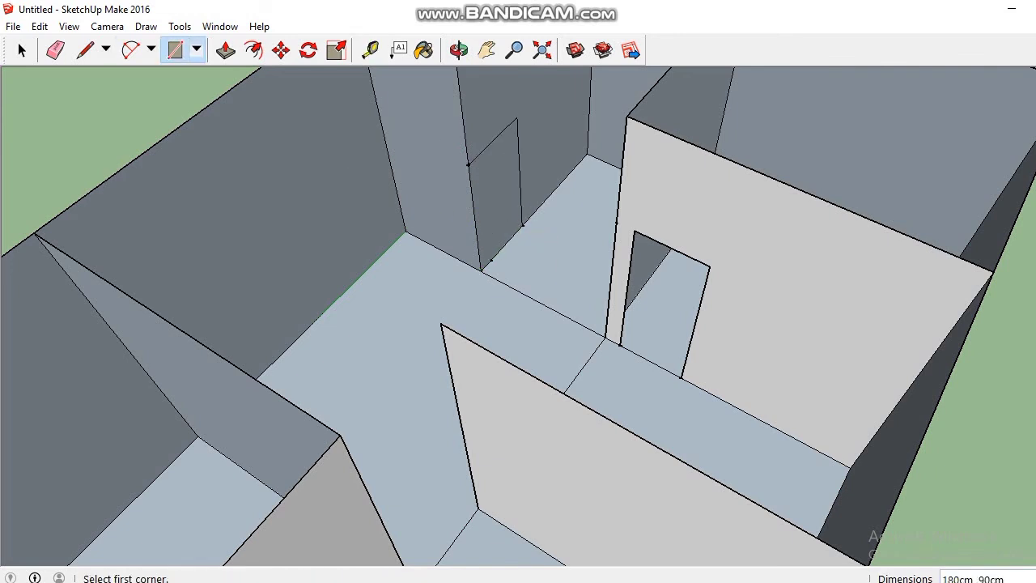
click(490, 261)
click(55, 50)
click(474, 159)
click(226, 50)
right_click(502, 190)
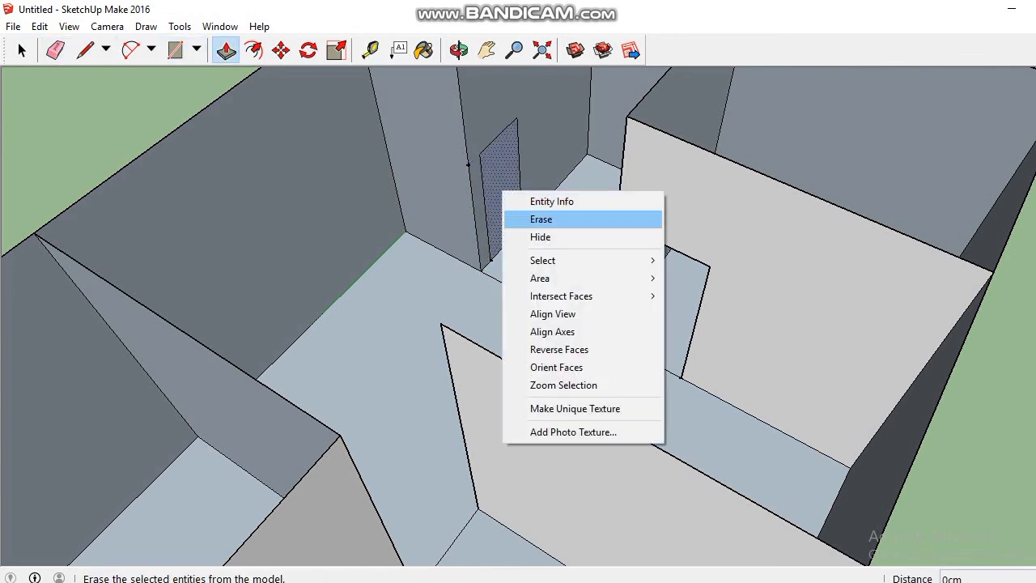
click(541, 219)
Outline a doorway across the short wall section between the main room and the outer room next to the origin room
click(55, 50)
scroll(671, 126, up, 2)
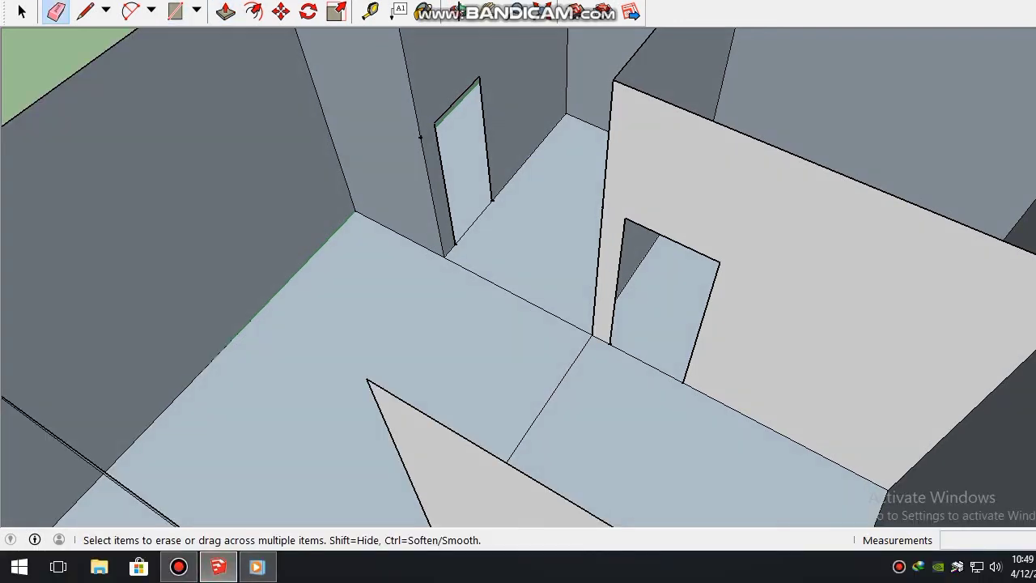
scroll(446, 395, down, 3)
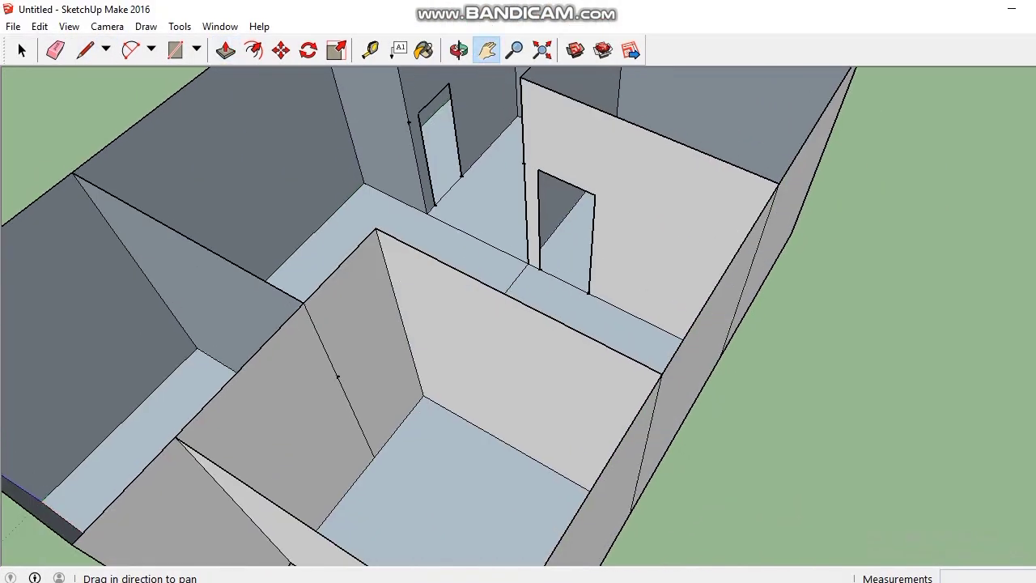
drag(518, 323, 518, 316)
click(370, 50)
click(374, 452)
click(175, 50)
key(p)
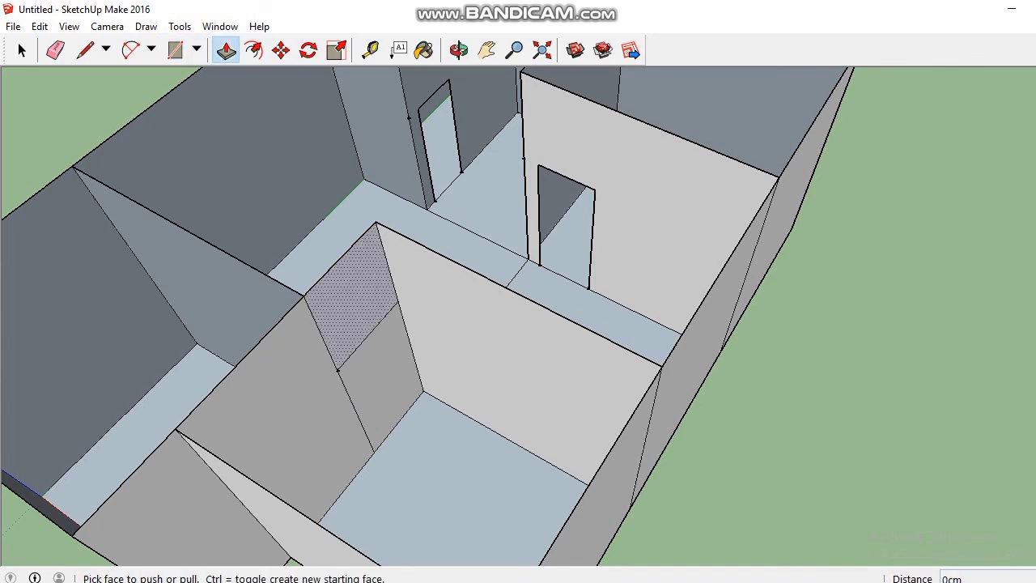
Place guide points 80 cm along the floor and partway up the corner edge on the inner wall of the origin room
scroll(340, 316, up, 2)
scroll(337, 235, up, 1)
scroll(412, 98, down, 4)
click(459, 50)
drag(598, 251, 243, 356)
drag(566, 340, 438, 251)
click(487, 51)
drag(486, 202, 370, 348)
click(459, 50)
drag(615, 243, 404, 315)
click(370, 50)
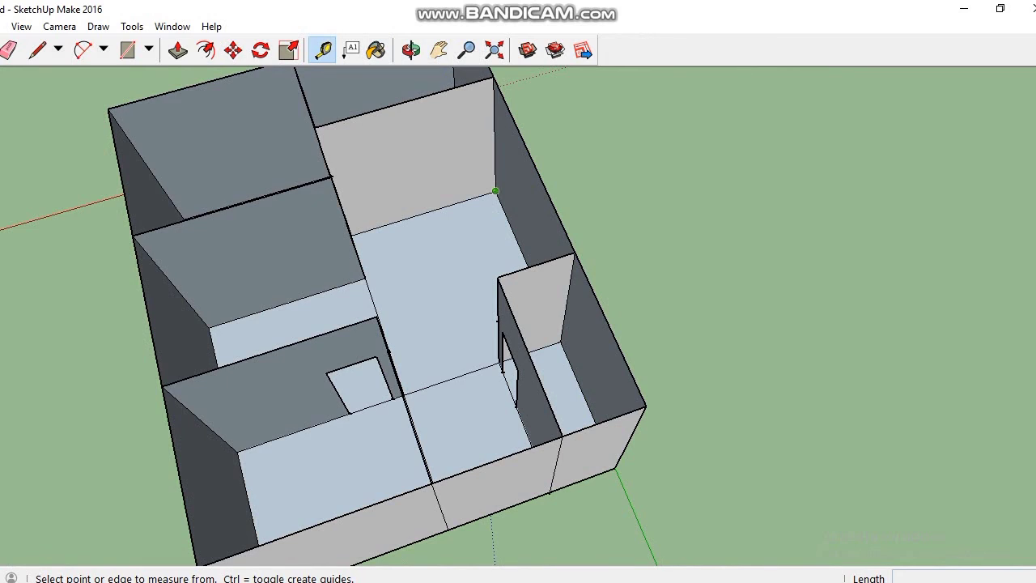
click(495, 179)
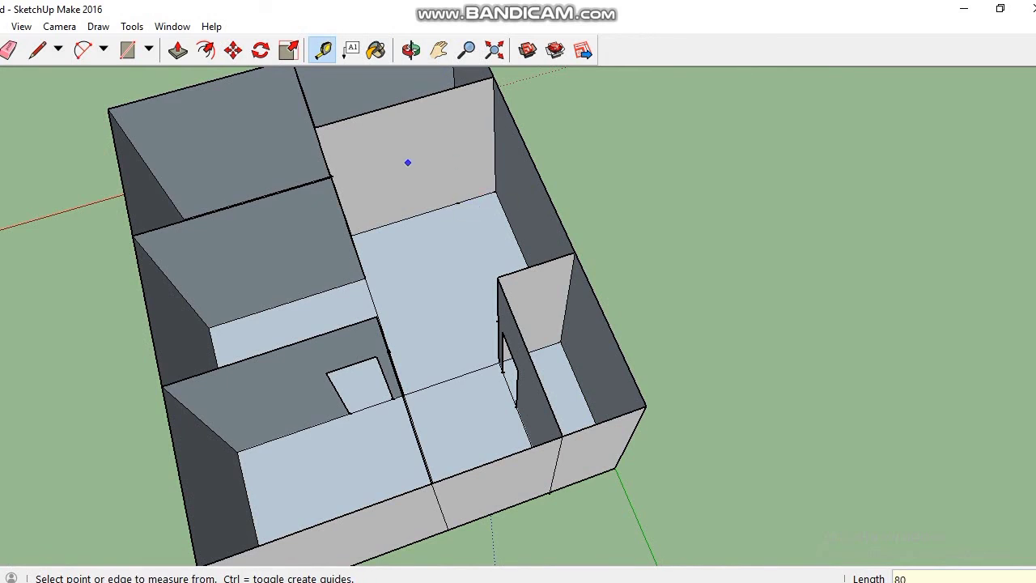
click(128, 50)
click(322, 50)
click(496, 192)
click(541, 128)
Draw the door rectangle between the guide points on the origin room's inner wall and erase its face
click(176, 50)
click(505, 202)
click(541, 127)
click(226, 50)
right_click(517, 152)
click(555, 180)
Draw a narrow 215 cm high rectangle on the outer room's front wall, starting at the corner with the origin room
middle_drag(420, 324, 720, 299)
middle_drag(522, 263, 459, 54)
middle_drag(469, 350, 547, 291)
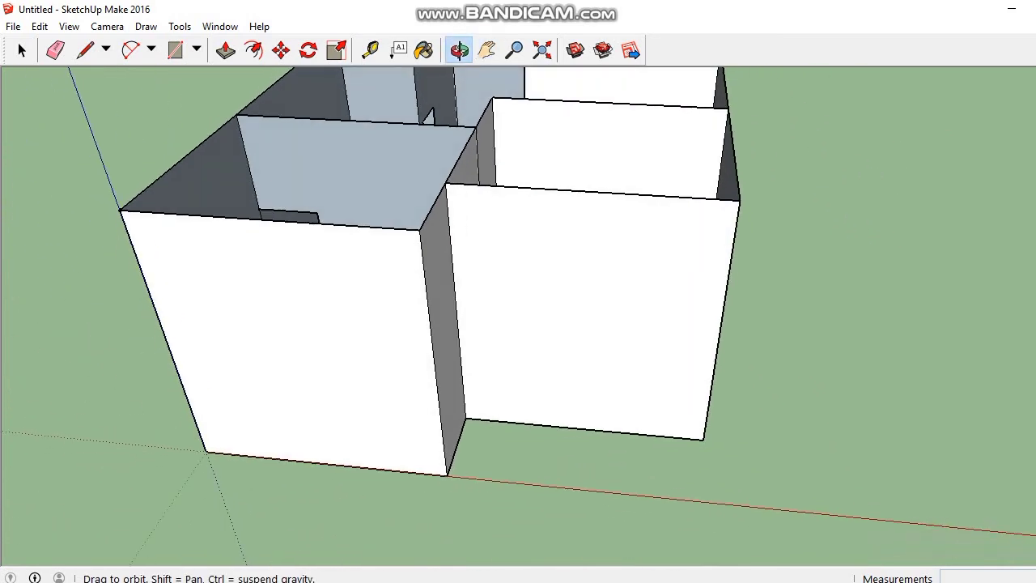
click(370, 50)
click(465, 418)
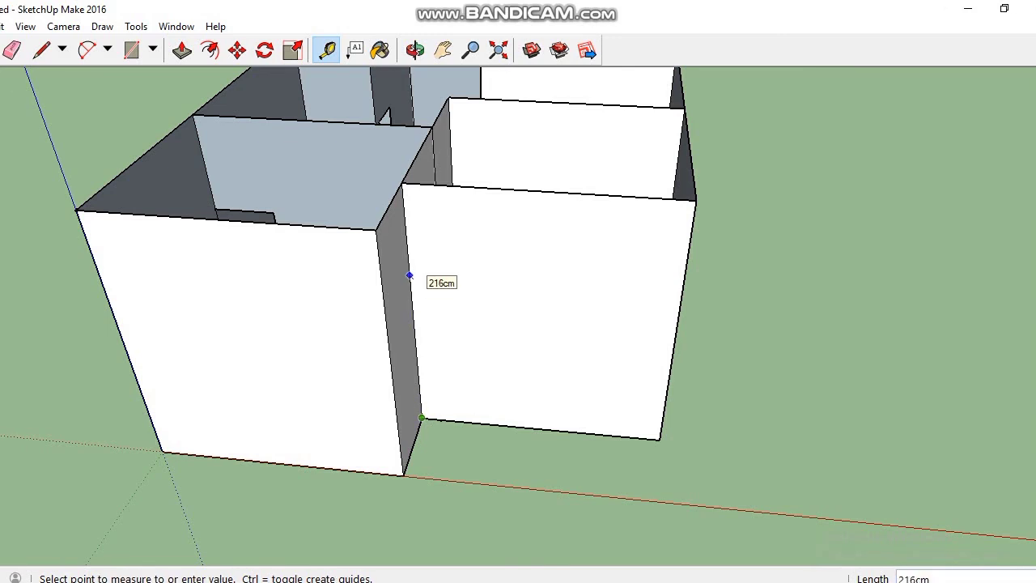
click(409, 276)
click(421, 417)
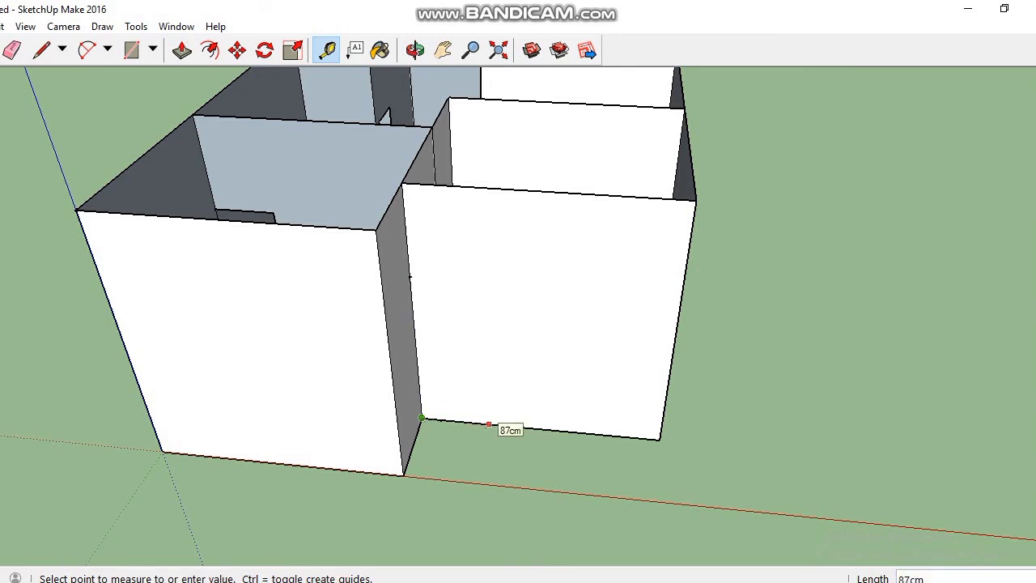
key(r)
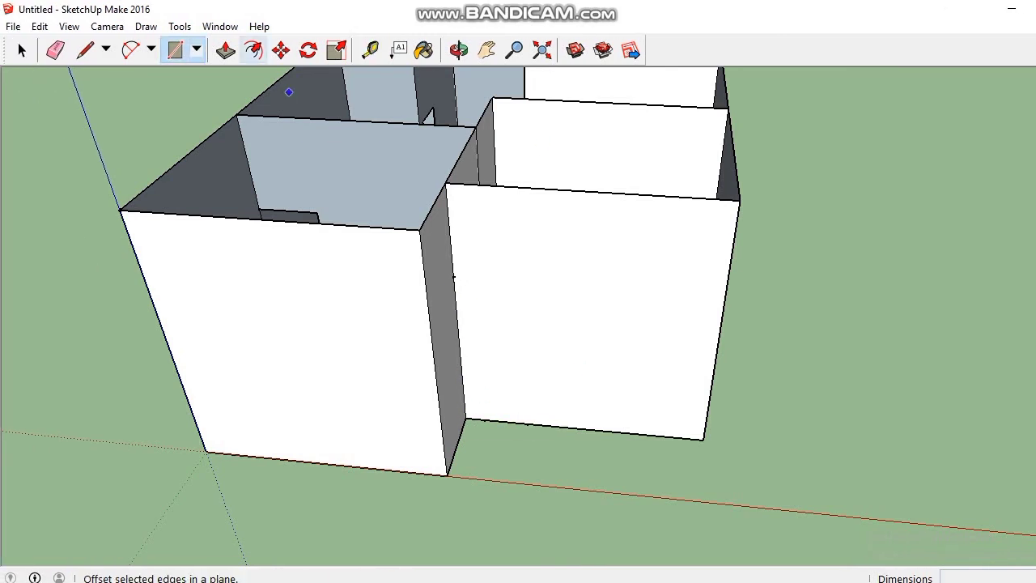
click(453, 277)
click(484, 419)
Draw a door outline 80 cm wide and 215 cm high beside the narrow strip on the front wall
key(t)
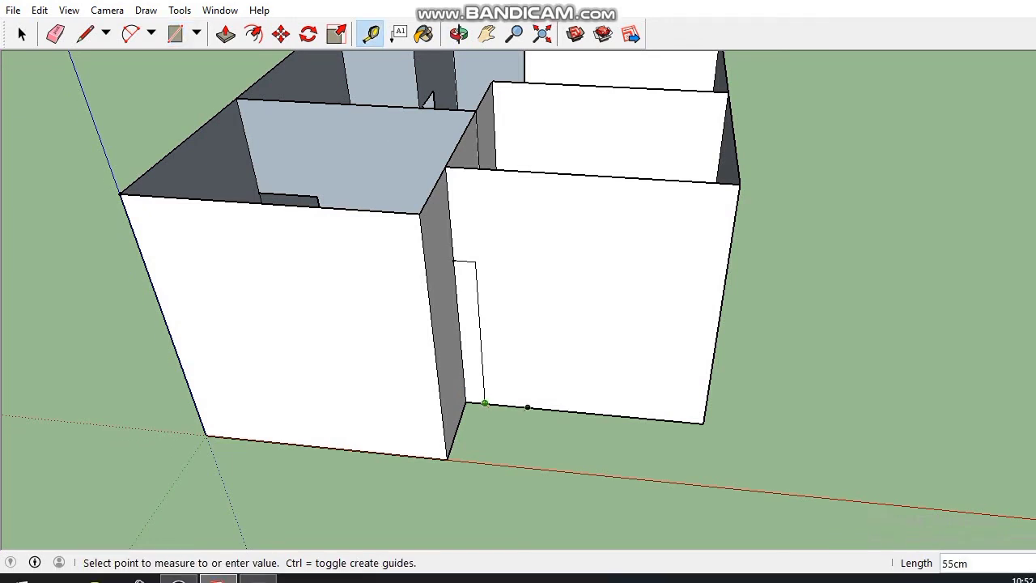
click(175, 33)
click(475, 262)
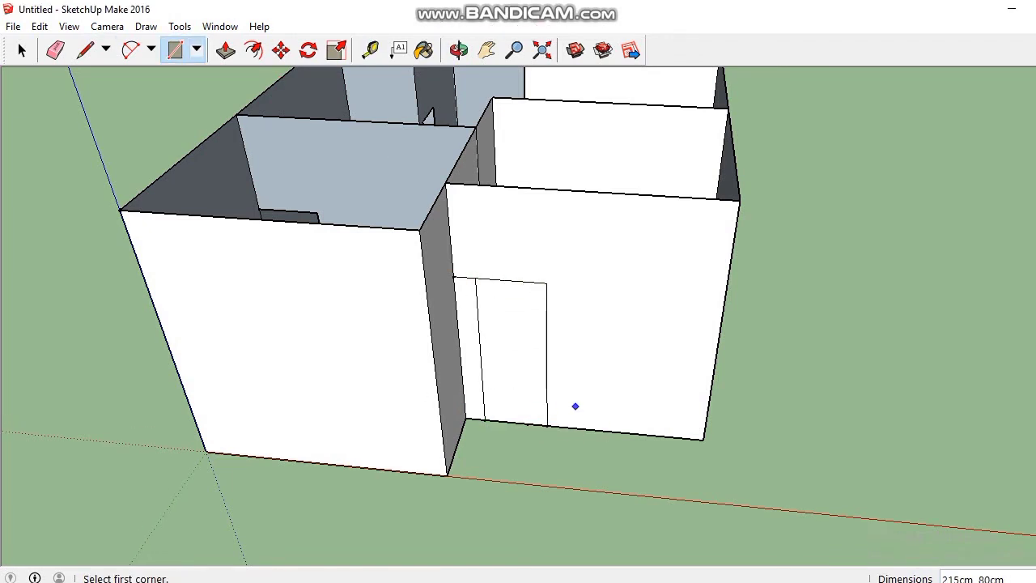
Add a 30 cm wide strip of the same height beside the front door outline
click(370, 49)
click(547, 426)
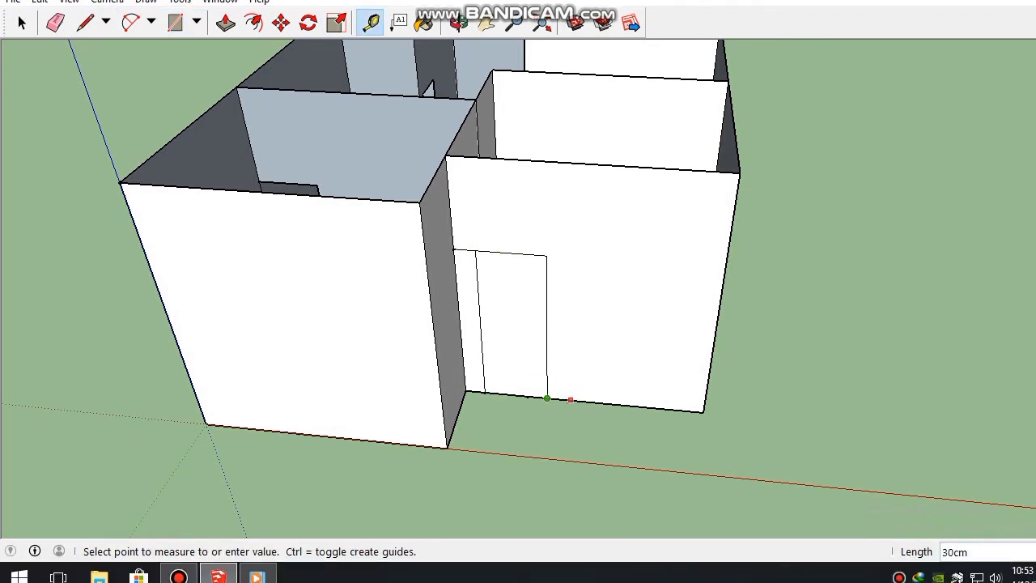
click(566, 400)
click(175, 22)
click(546, 256)
click(572, 399)
Draw a 165 by 45 cm rectangle along the base of the front wall, from the last strip to the outer edge
click(370, 22)
click(571, 400)
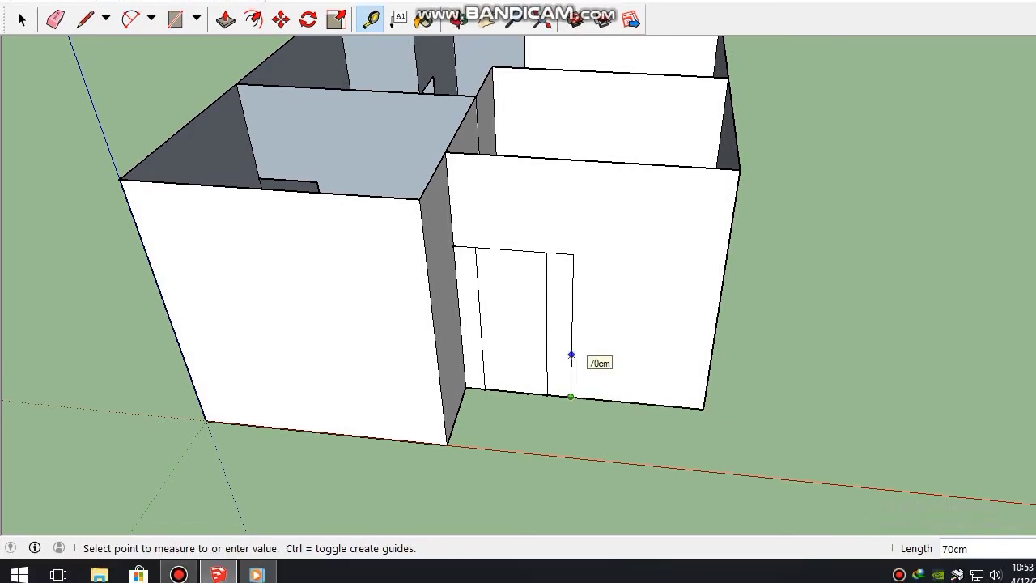
click(571, 368)
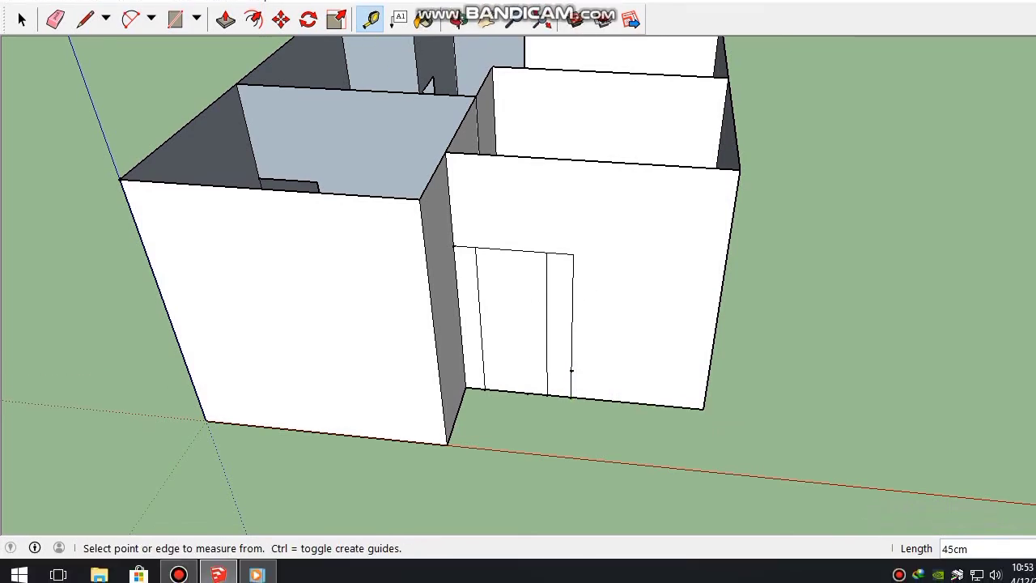
key(r)
click(571, 370)
click(705, 396)
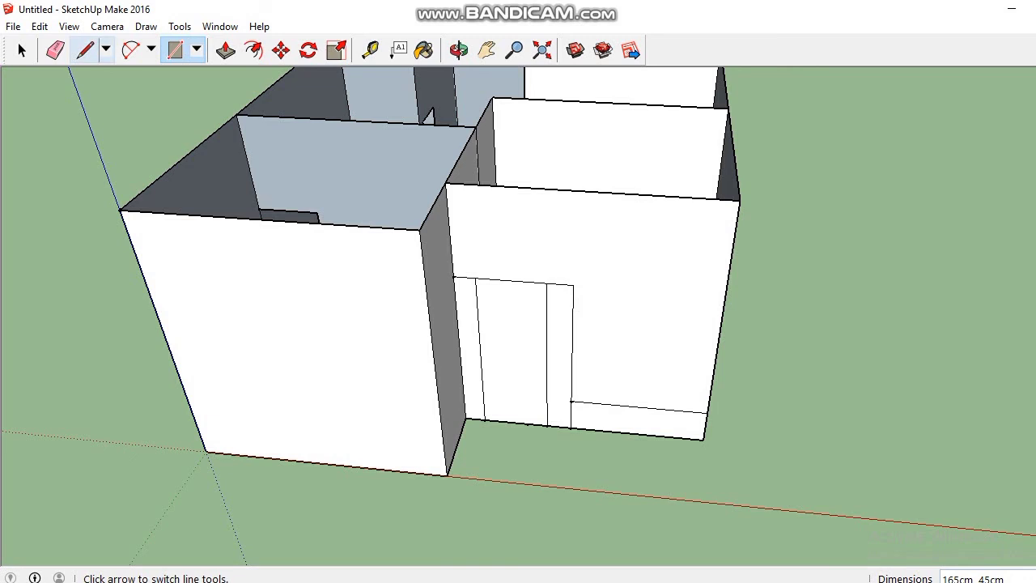
Draw two adjoining window outlines, each 50 cm wide and 170 cm high, above the low base rectangle
click(571, 400)
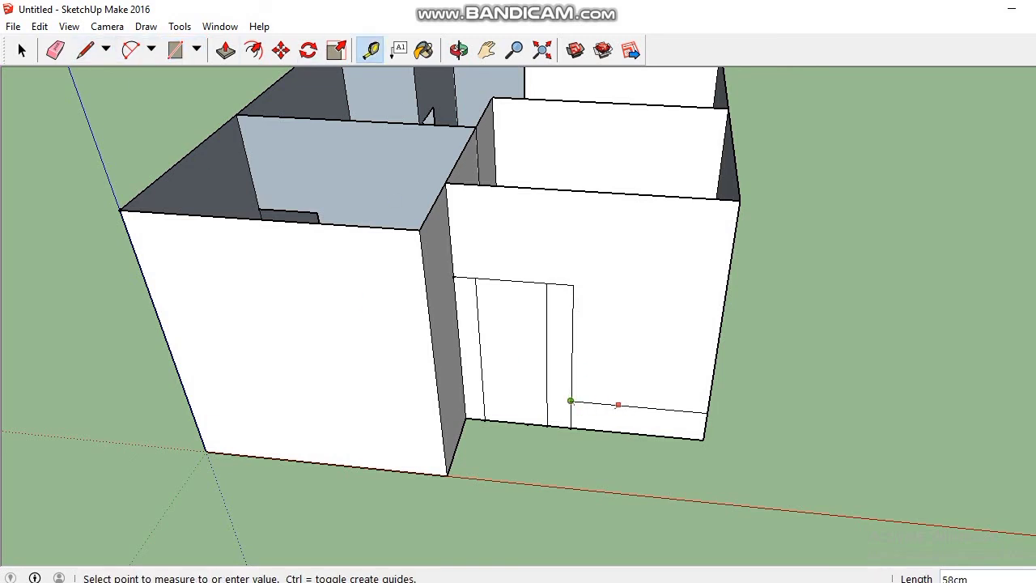
text(50)
key(Return)
click(175, 49)
click(573, 285)
click(653, 407)
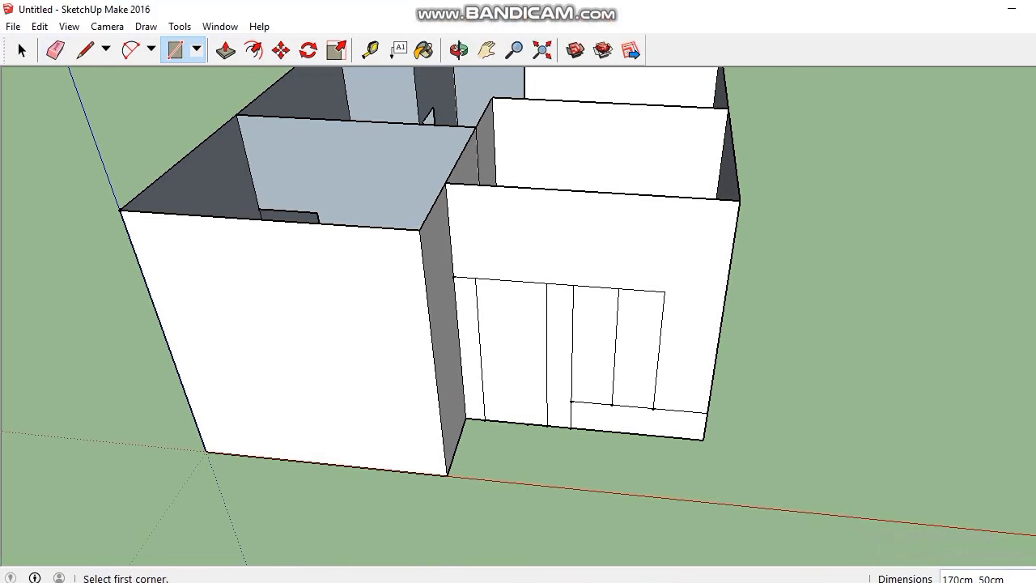
click(370, 49)
click(453, 276)
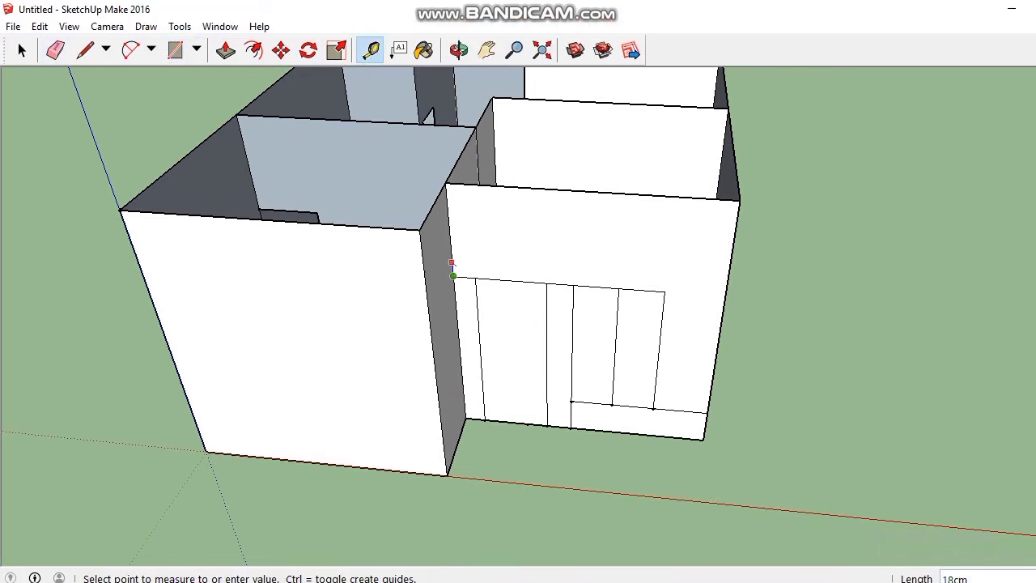
text(20)
key(Return)
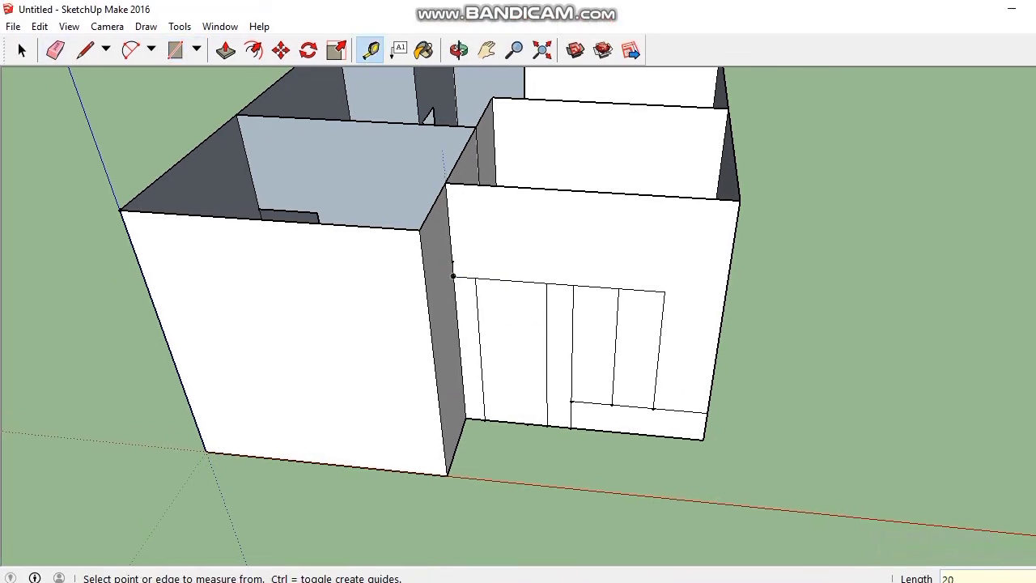
click(39, 26)
Mark 15 cm above the door height and draw a 15 cm high band over the front door and window outlines
click(453, 276)
click(175, 49)
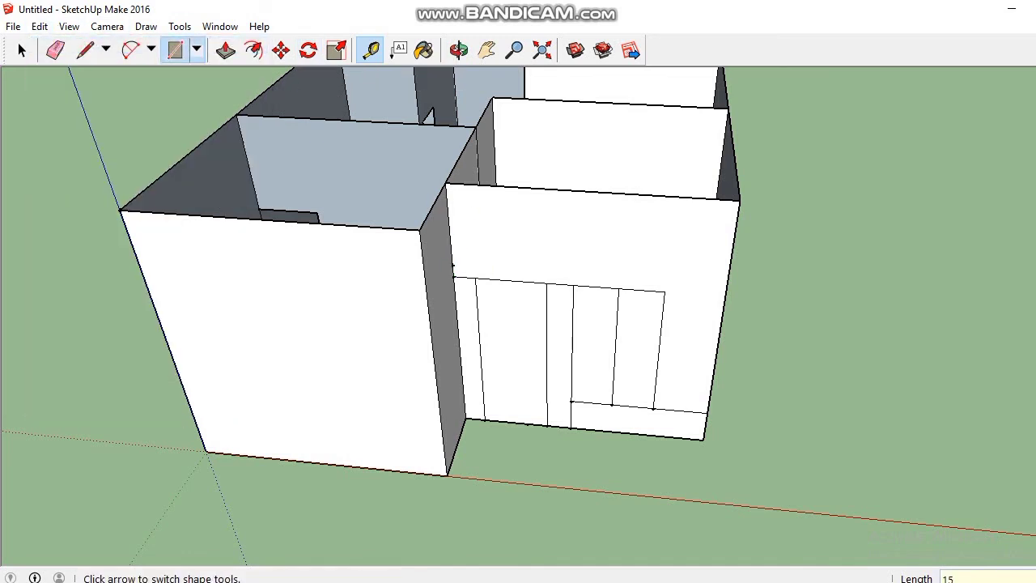
click(452, 265)
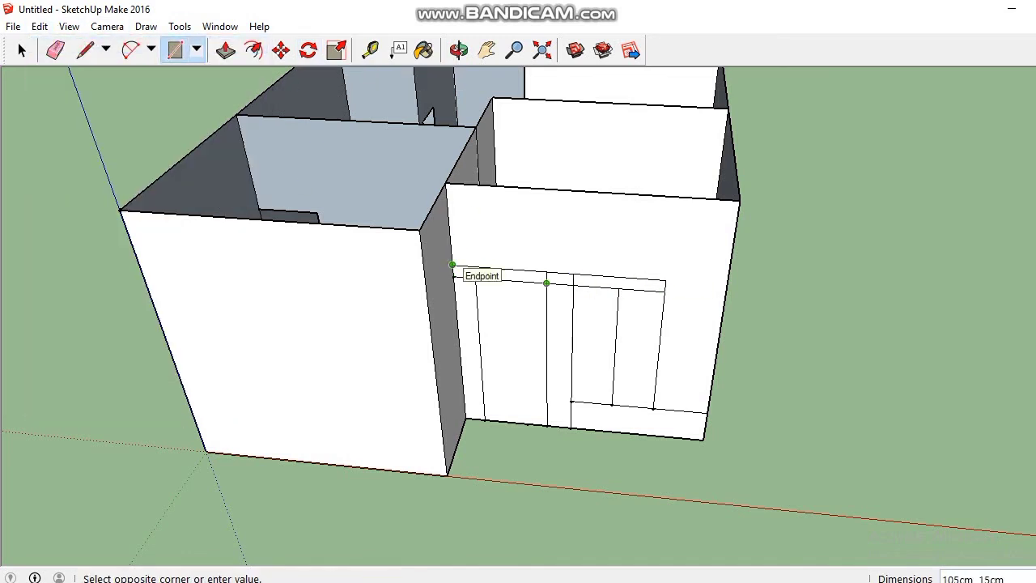
click(370, 49)
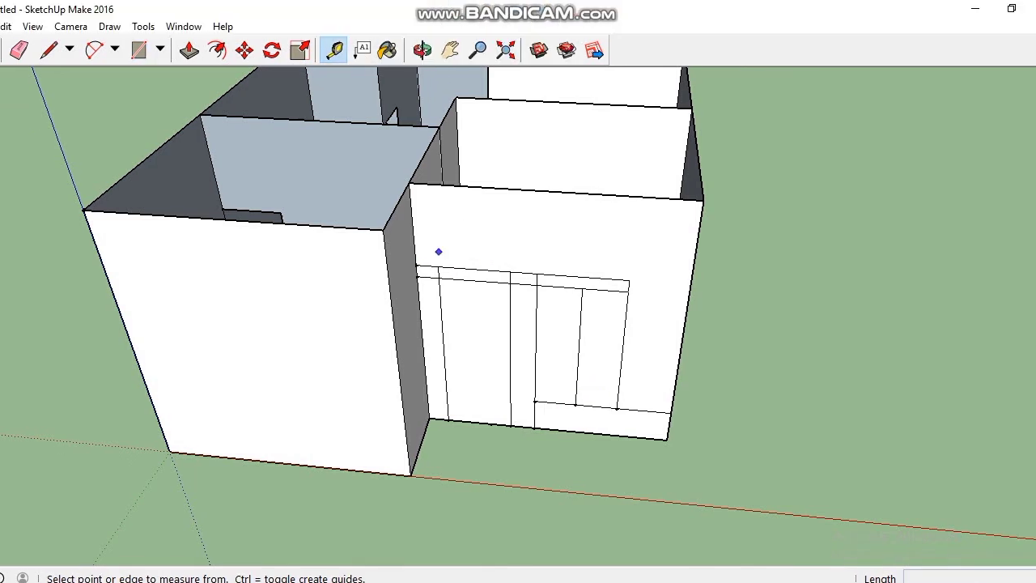
Mark a point above the band and draw outlines extending the front door and both windows up to that height
click(467, 221)
click(415, 264)
key(r)
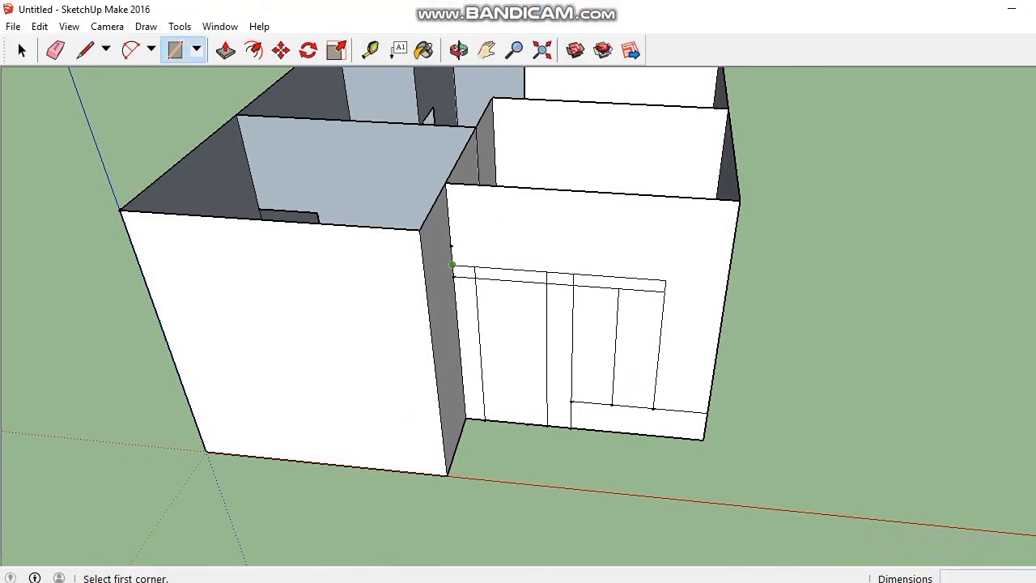
click(415, 245)
click(547, 271)
click(473, 248)
click(573, 273)
click(667, 260)
click(618, 289)
click(668, 261)
Erase the surplus lines beside and between the front door and window outlines
click(56, 50)
drag(464, 242, 464, 269)
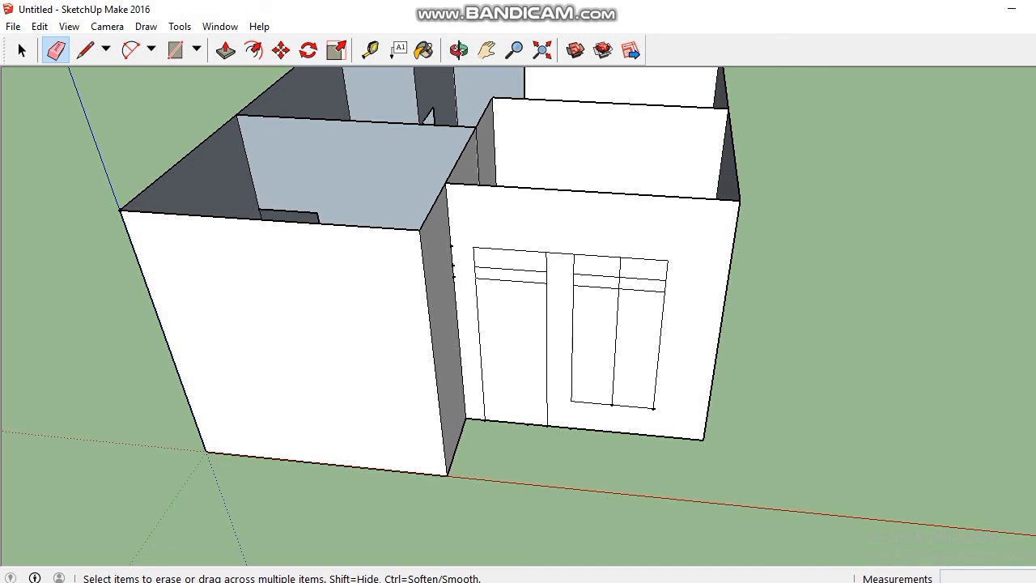
scroll(545, 326, up, 2)
scroll(545, 326, down, 2)
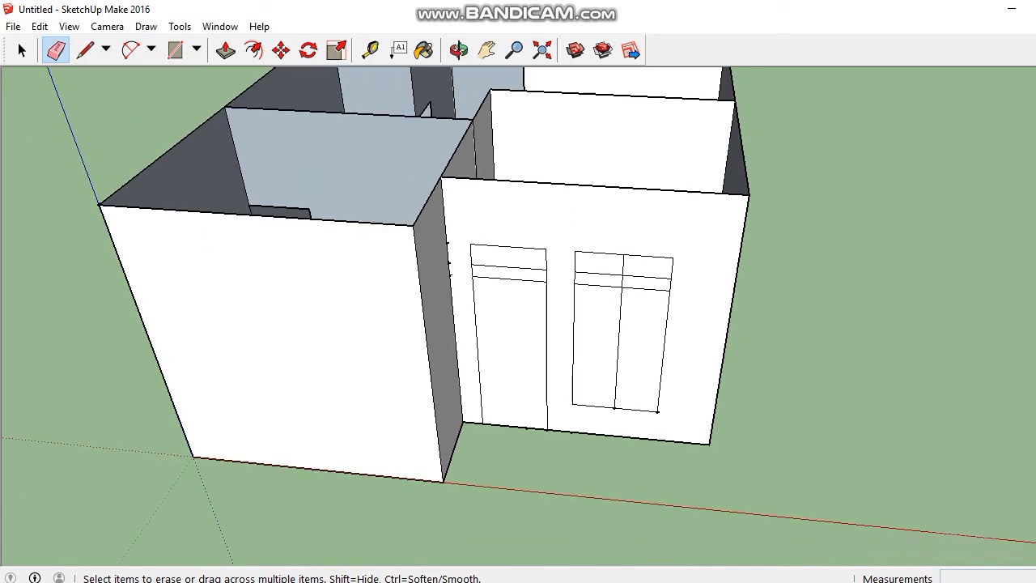
Cover the tops of the walls with a flat rectangle and divide it midway with a 425 by 600 cm rectangle
click(459, 50)
drag(478, 267, 498, 266)
click(487, 51)
drag(502, 203, 389, 389)
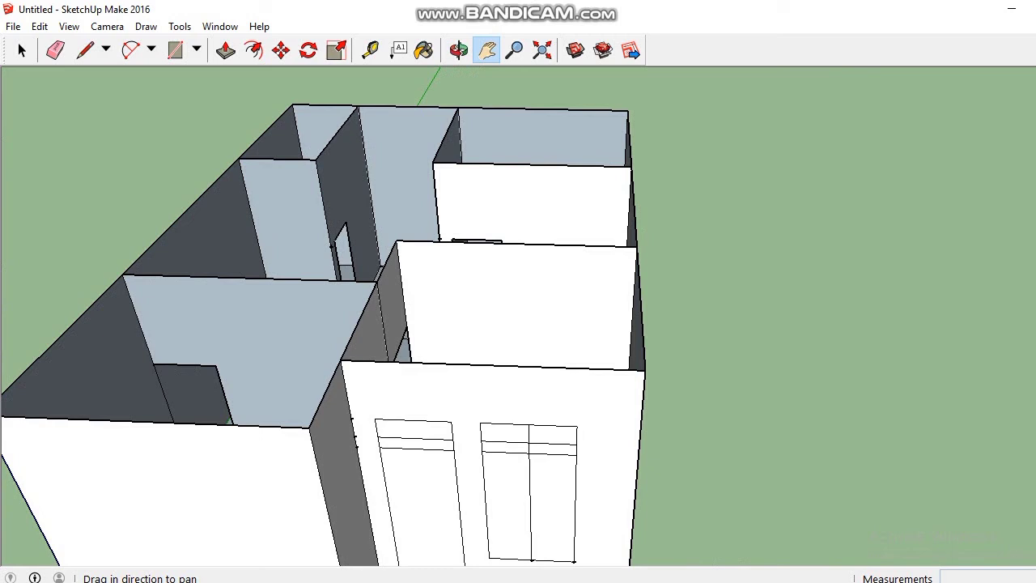
click(459, 50)
drag(631, 324, 348, 267)
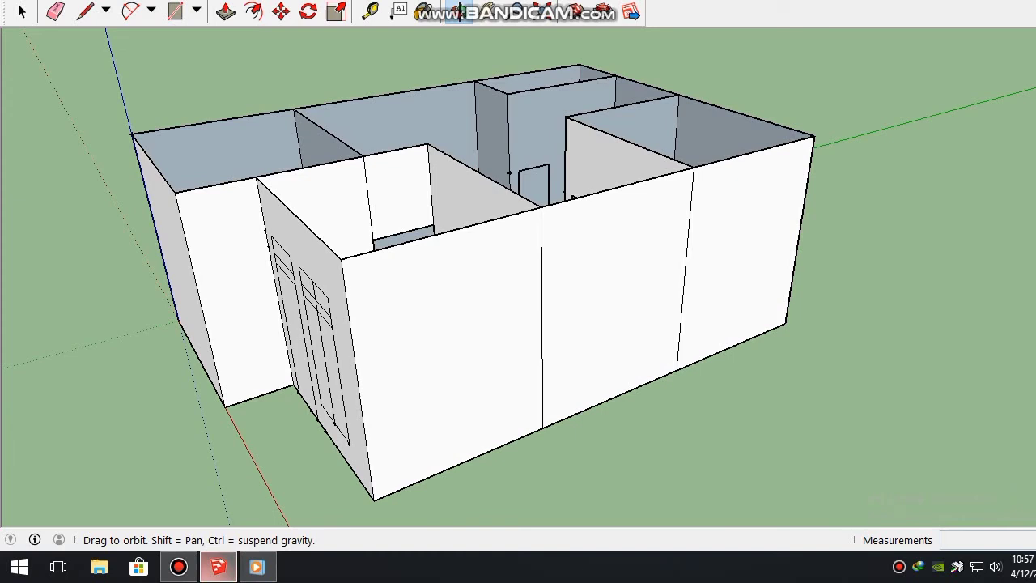
key(r)
click(263, 235)
click(860, 234)
key(p)
key(r)
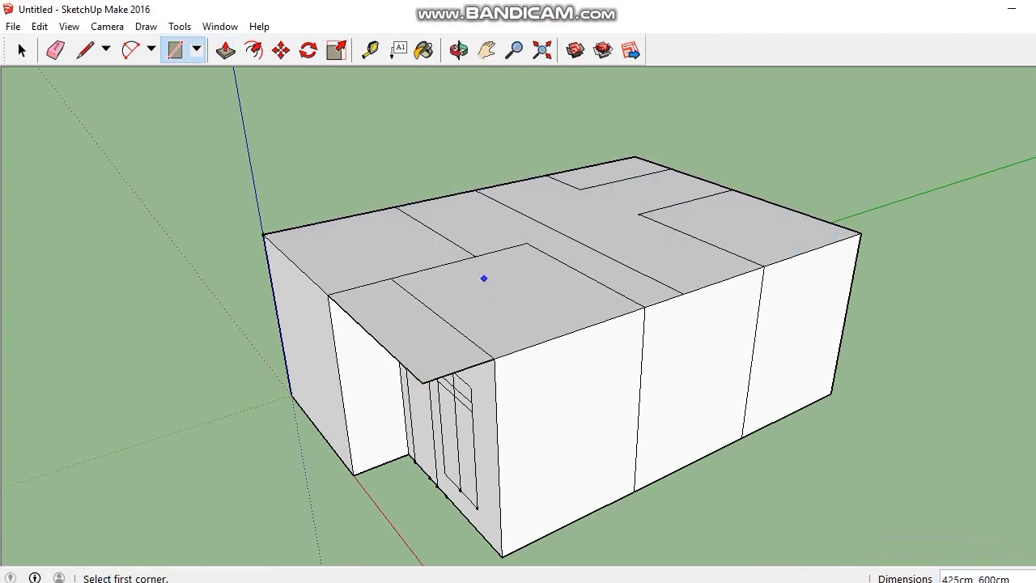
Draw 200 cm high vertical rectangles above the side wall and across the middle of the flat cover
key(t)
click(262, 234)
click(241, 118)
key(r)
click(242, 118)
click(474, 189)
click(470, 87)
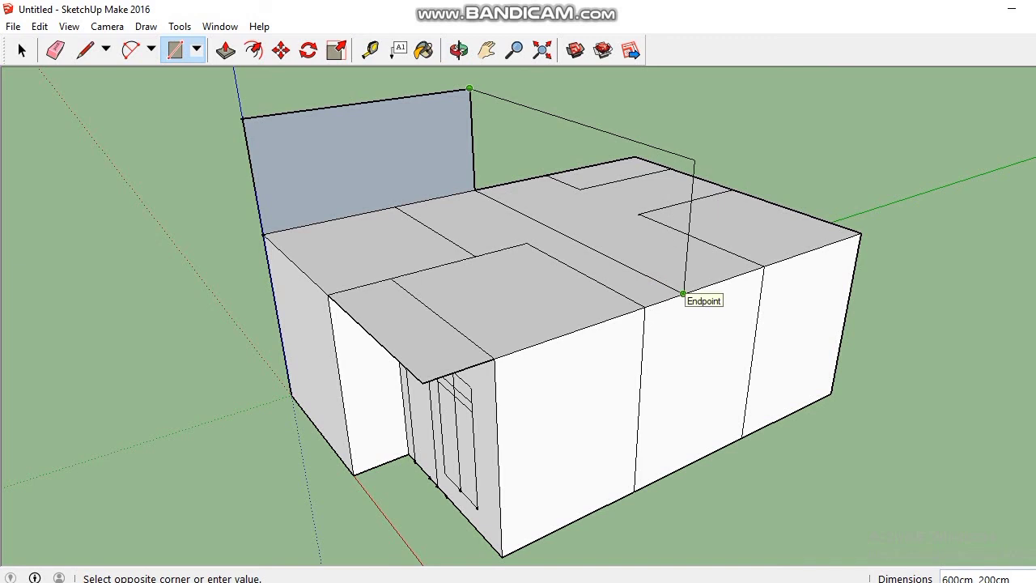
click(683, 294)
Draw sloped lines from the middle wall's top to the eaves for the lower roof, and erase the helper rectangle above the side wall
key(l)
click(329, 294)
click(564, 119)
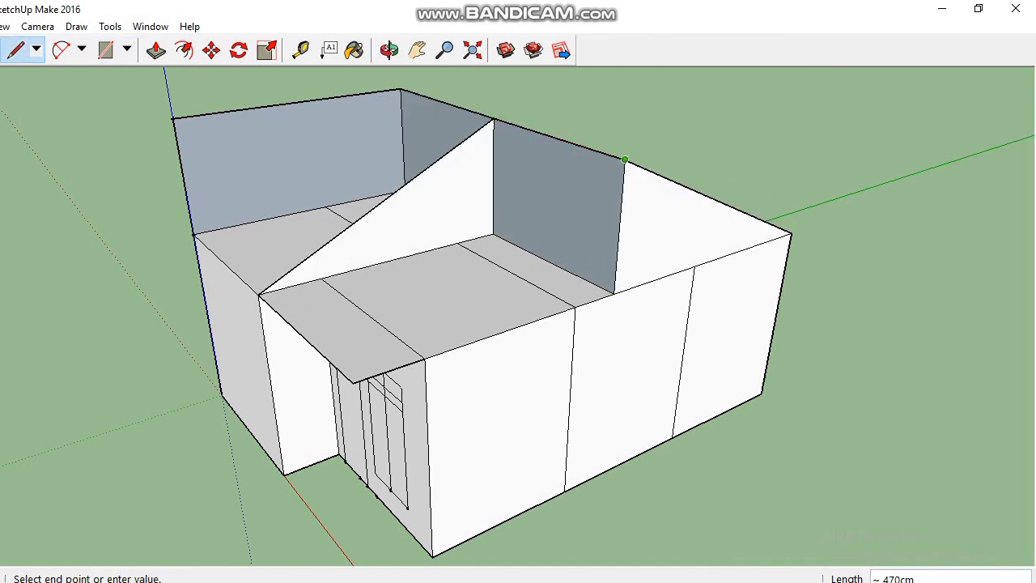
click(694, 160)
key(e)
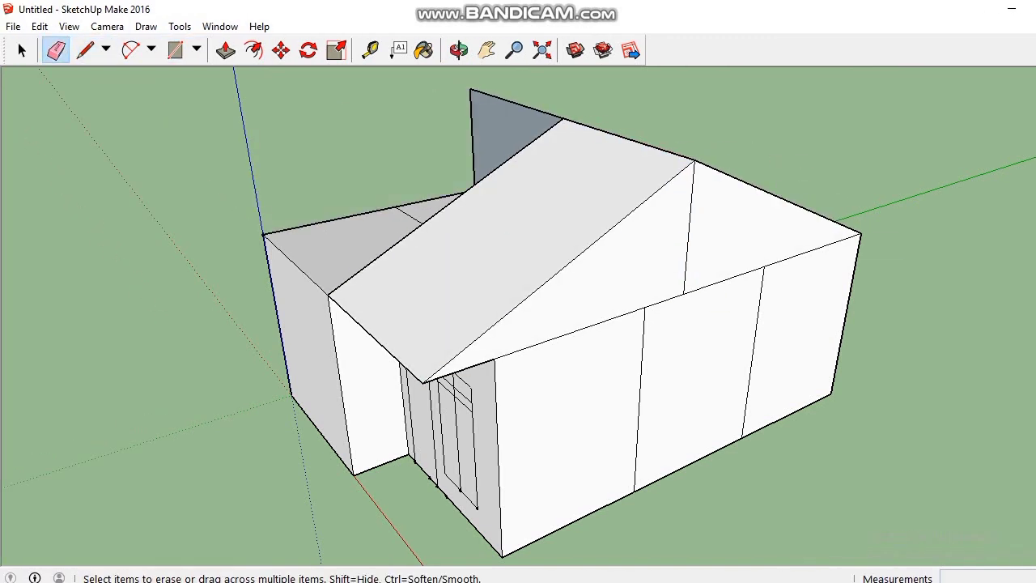
Mark a point above the front corner and draw a low vertical strip on top of the projecting room's front wall
key(t)
click(261, 234)
key(Return)
click(175, 50)
click(258, 208)
click(328, 295)
Mark 47 cm above the outer end of the middle wall and draw a raised strip along its top over the higher section
click(487, 50)
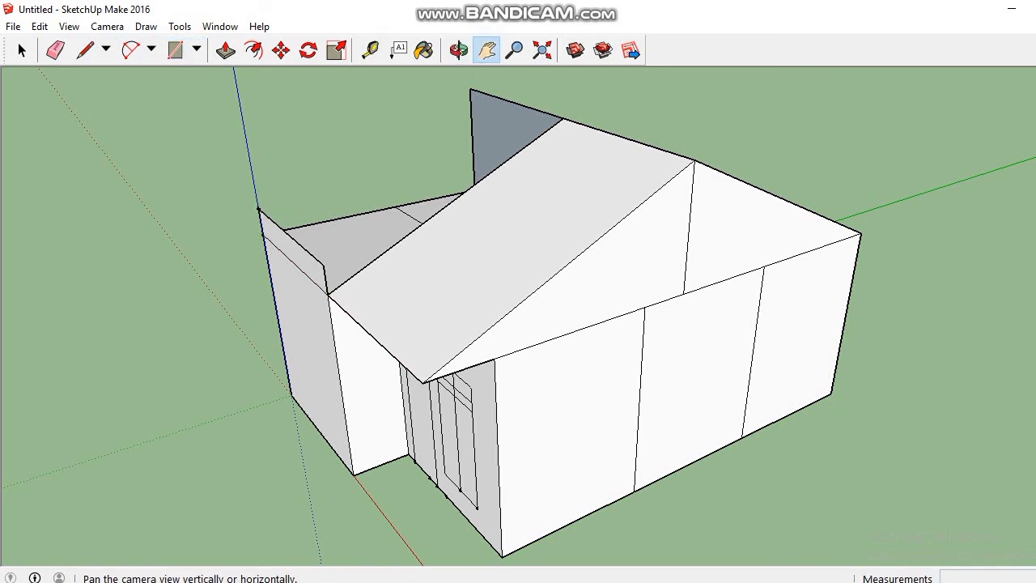
drag(519, 267, 557, 365)
click(459, 50)
drag(340, 348, 632, 300)
click(370, 50)
click(412, 194)
text(47)
key(Return)
click(176, 50)
click(411, 163)
click(576, 182)
Draw a low vertical strip above the rear eave of the higher section and join its outer corner to the raised ridge
middle_drag(486, 324, 688, 316)
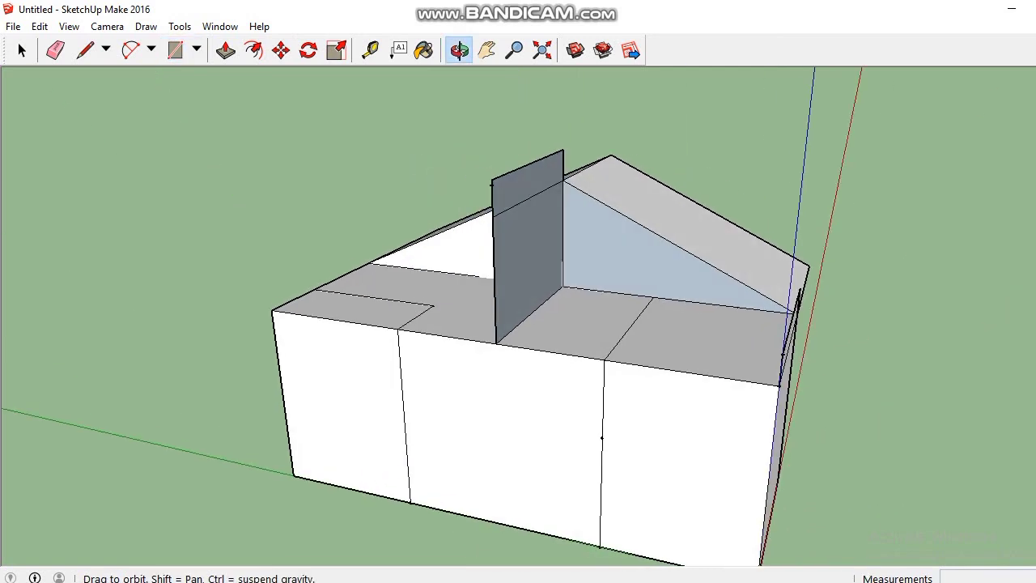
click(370, 50)
click(271, 310)
click(268, 284)
click(176, 50)
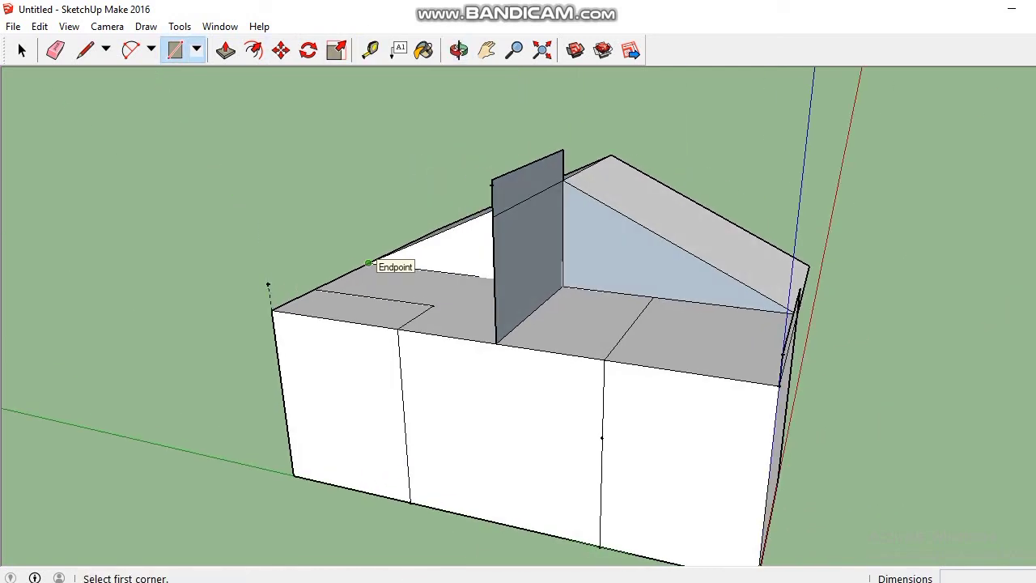
click(368, 263)
click(268, 284)
click(85, 50)
click(268, 284)
click(491, 180)
Draw the sloped edges from the raised ridge to the front strip, erasing the misplaced line, to form the upper front slope
click(491, 180)
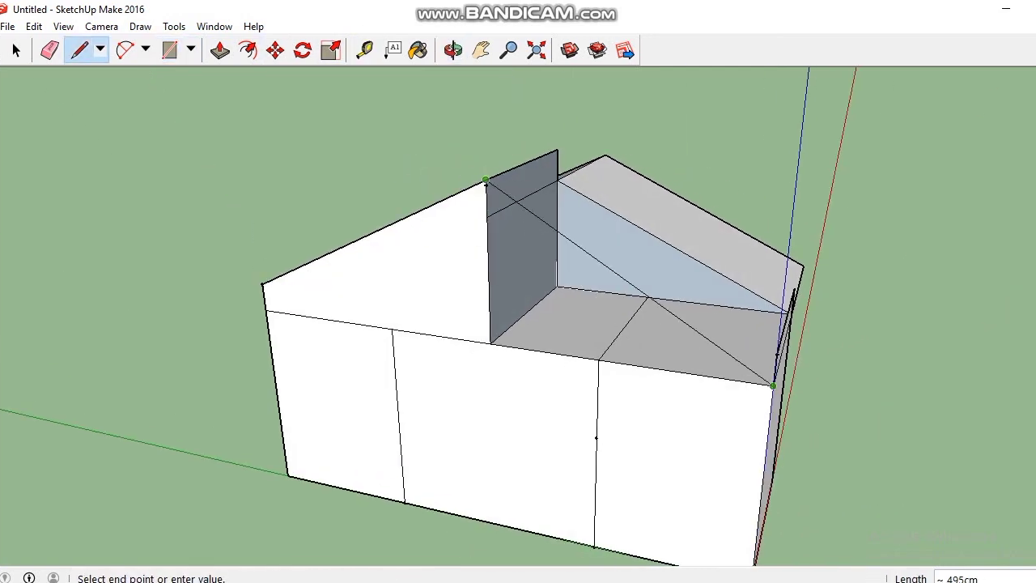
click(773, 386)
click(557, 149)
click(795, 289)
click(50, 50)
click(599, 261)
click(170, 50)
click(491, 179)
click(85, 50)
click(491, 180)
click(783, 355)
Draw the sloped line from the inner end of the raised ridge to the rear strip for the upper back slope
click(459, 50)
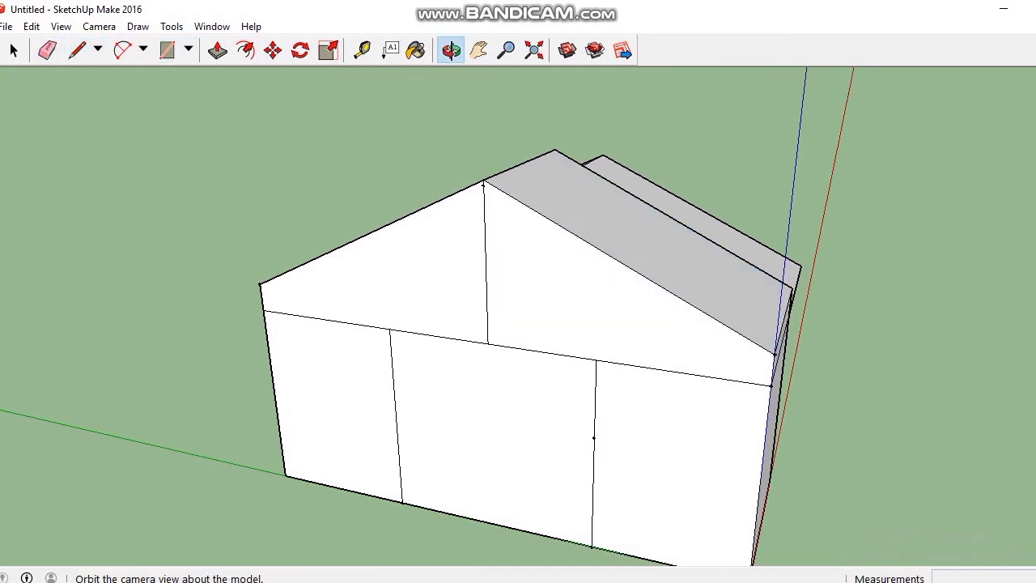
drag(356, 316, 559, 311)
click(168, 50)
click(546, 152)
click(77, 51)
click(546, 151)
click(330, 325)
Extend the upper roof's front eave along the slope with a 300 by 80 cm overhang rectangle
click(459, 50)
drag(850, 268, 607, 303)
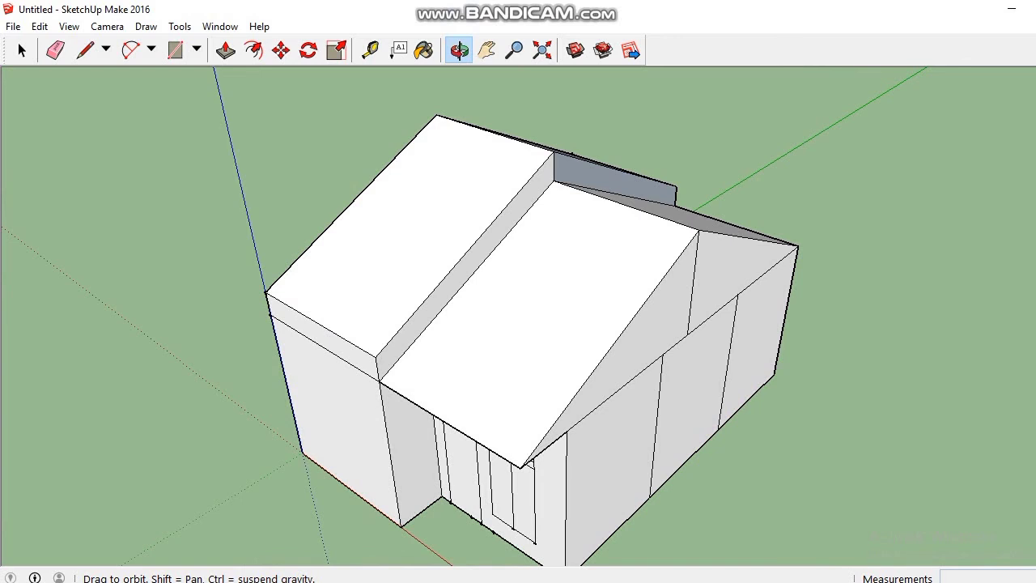
click(370, 50)
click(265, 292)
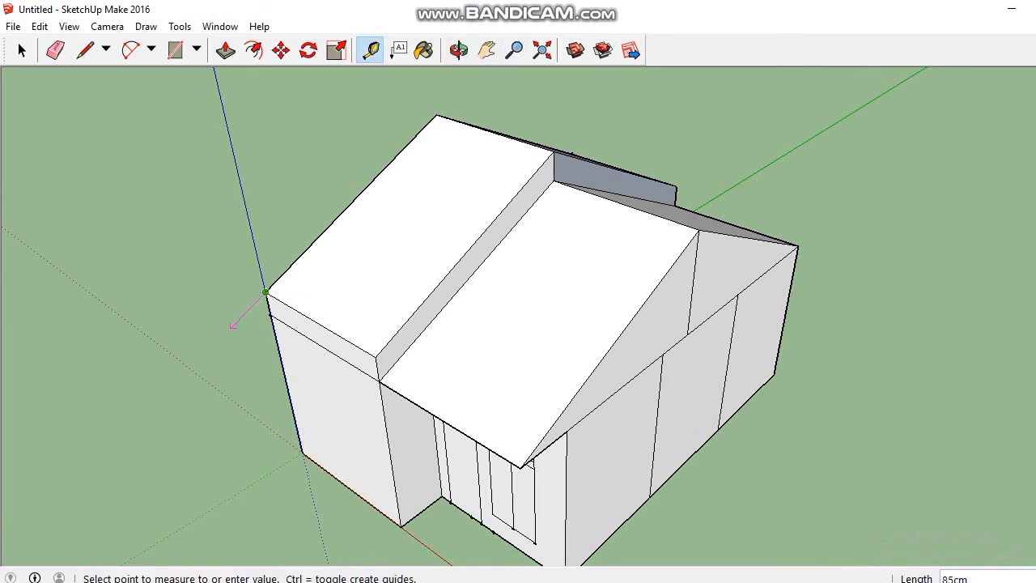
key(r)
click(232, 324)
click(375, 356)
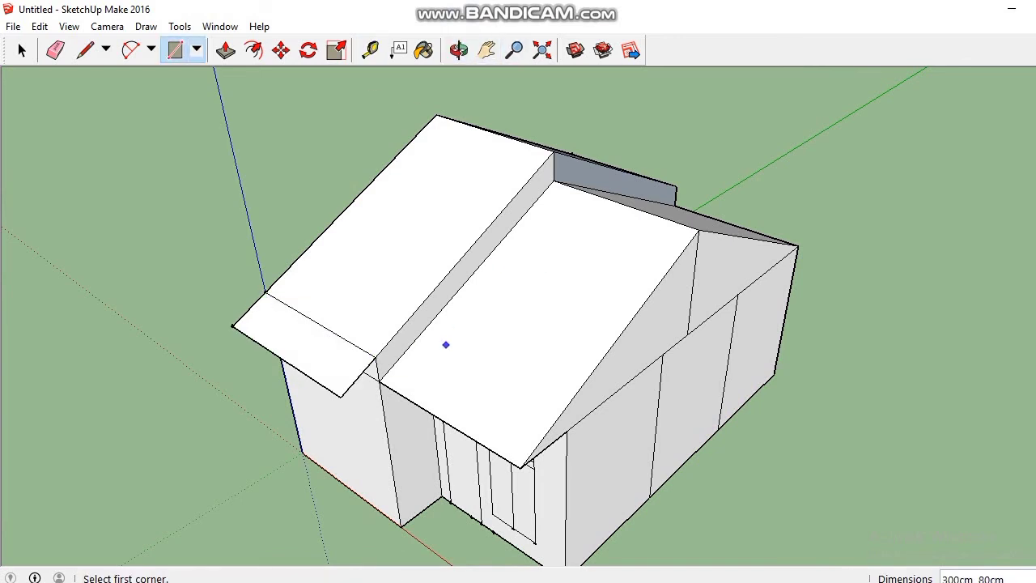
Mark 80 cm outward from the upper ridge and draw overhang rectangles along both sides of the upper roof's front slope
key(t)
click(553, 151)
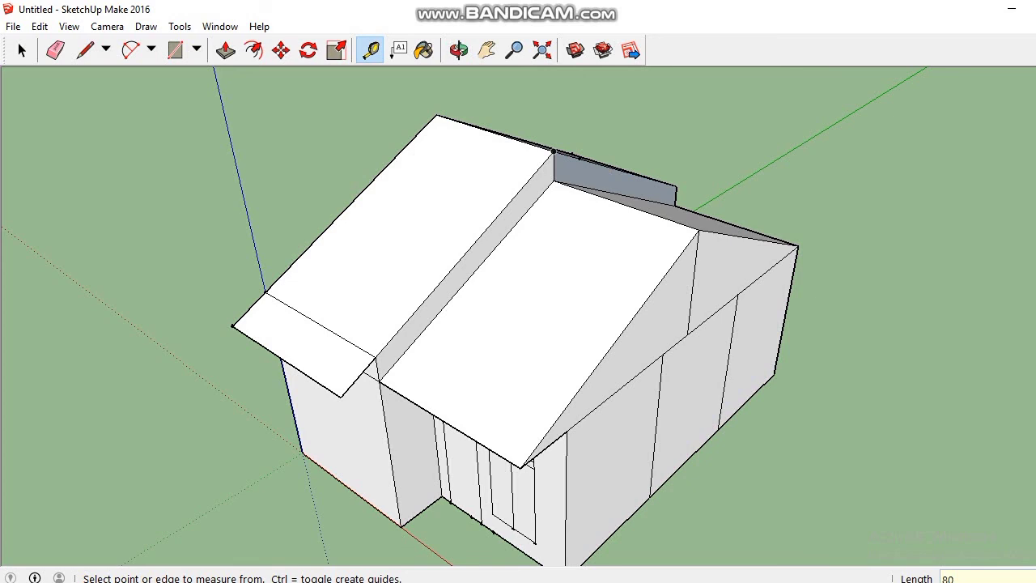
key(r)
click(459, 50)
drag(453, 226, 502, 235)
click(40, 27)
click(83, 176)
drag(421, 267, 540, 273)
key(t)
click(550, 153)
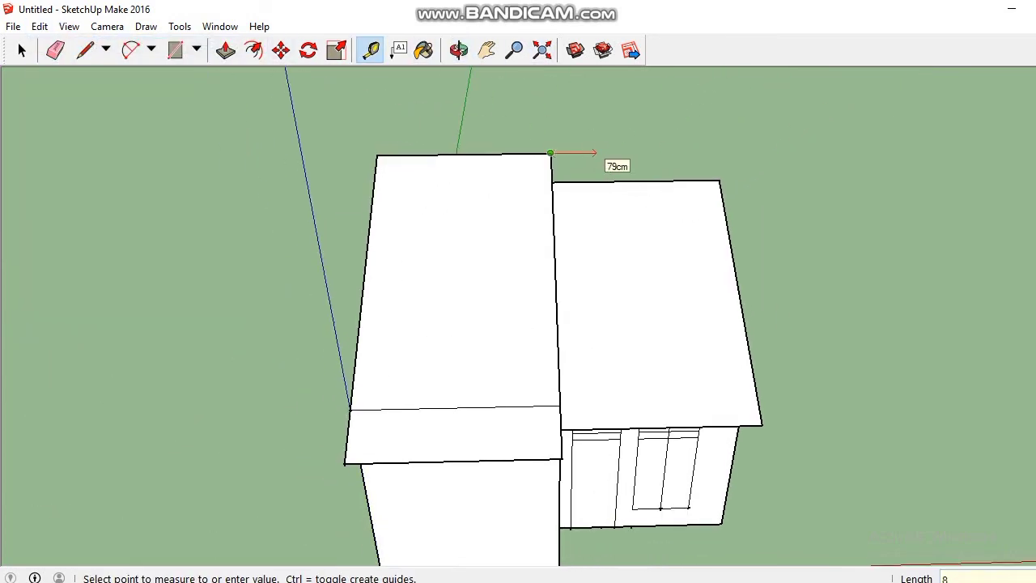
key(r)
click(330, 156)
click(620, 459)
Draw matching overhang rectangles along both sides of the upper roof's back slope
middle_drag(561, 459, 514, 156)
click(573, 313)
click(730, 141)
click(772, 304)
Mark a point beyond the upper roof's rear corner along the slope and draw the overhang rectangle at its back eave
click(459, 50)
drag(615, 339, 405, 275)
click(370, 51)
click(302, 306)
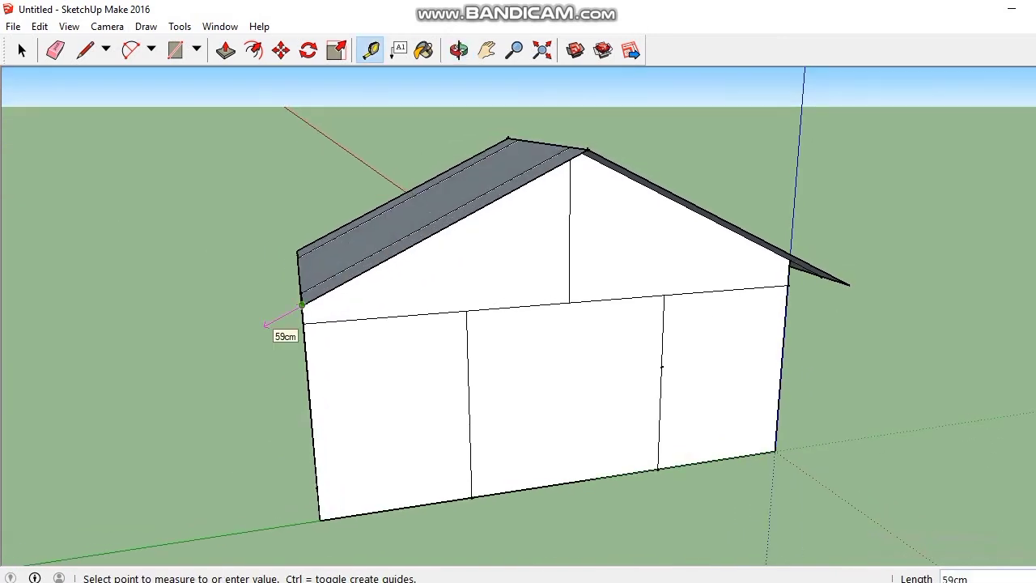
click(175, 51)
click(250, 334)
Extend the lower roof's back eave along the slope with an 80 cm overhang rectangle
middle_drag(259, 332, 866, 304)
key(t)
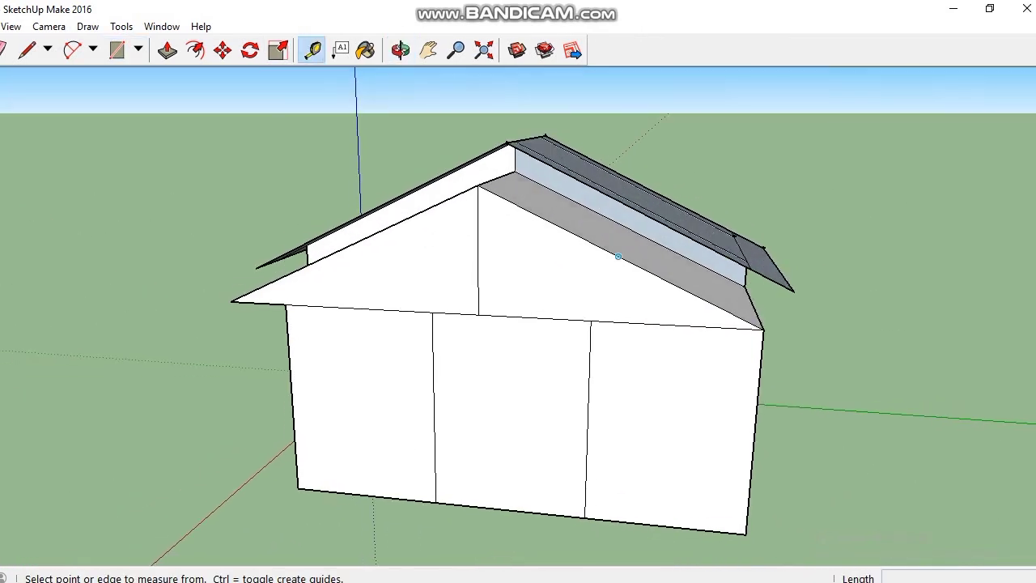
click(763, 329)
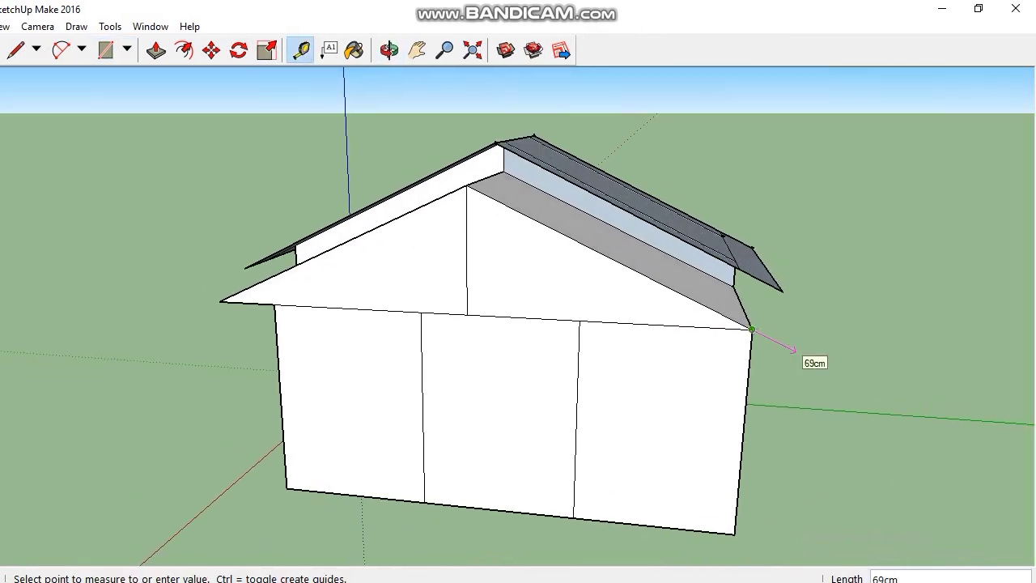
text(8)
text(0)
key(Return)
click(106, 50)
click(734, 287)
click(802, 354)
Mark 80 cm outward from the lower roof's back eave corner and draw the gable-side overhang on the back slope
mouse_move(491, 325)
middle_down()
mouse_move(826, 329)
mouse_move(704, 338)
mouse_move(842, 312)
mouse_move(696, 344)
mouse_move(420, 324)
middle_up()
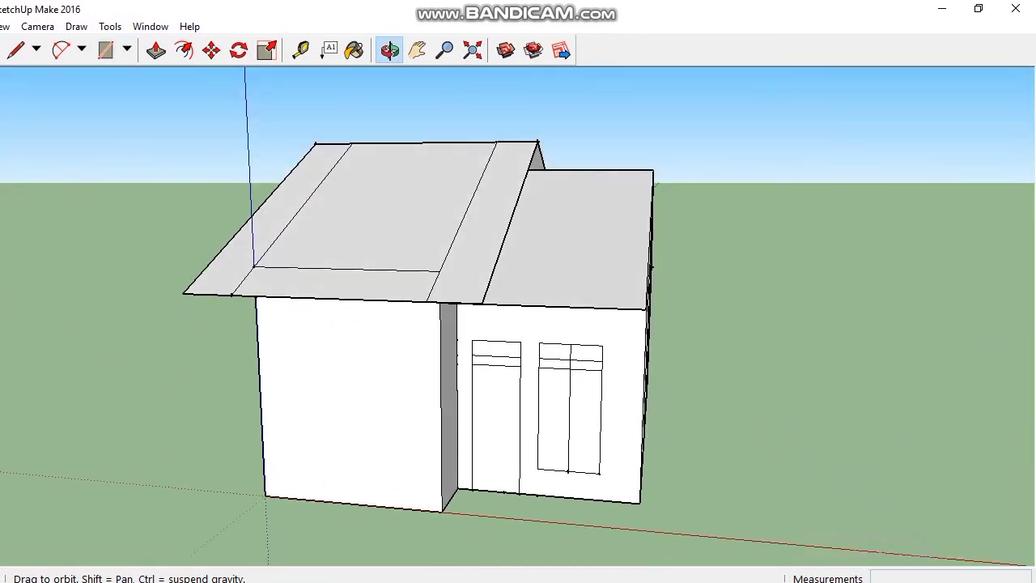
click(301, 50)
click(303, 362)
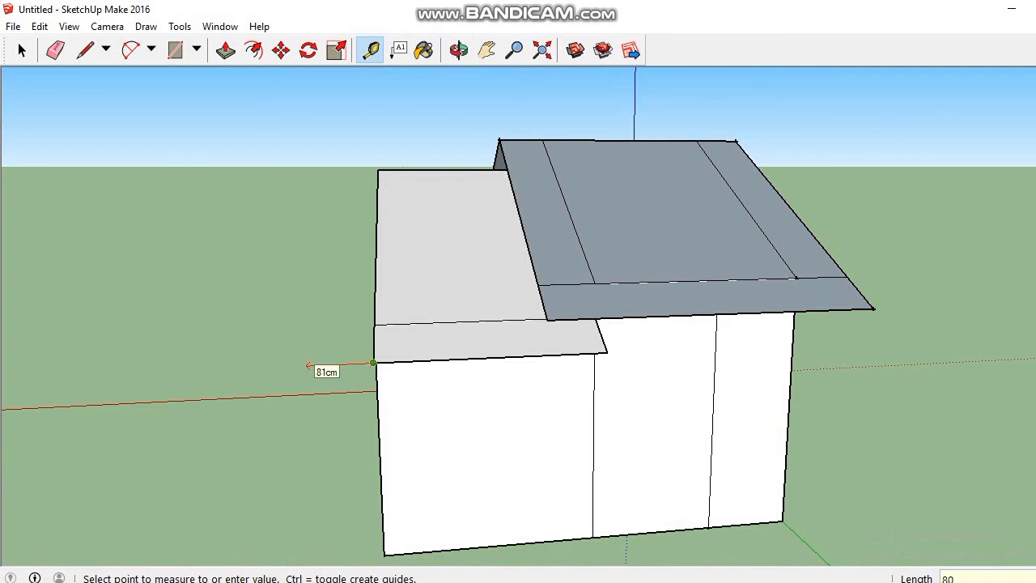
key(Return)
click(175, 50)
click(378, 170)
click(306, 366)
Draw the matching gable-side overhang rectangle on the lower roof's front slope, from the ridge to the front eave
middle_drag(306, 366, 696, 437)
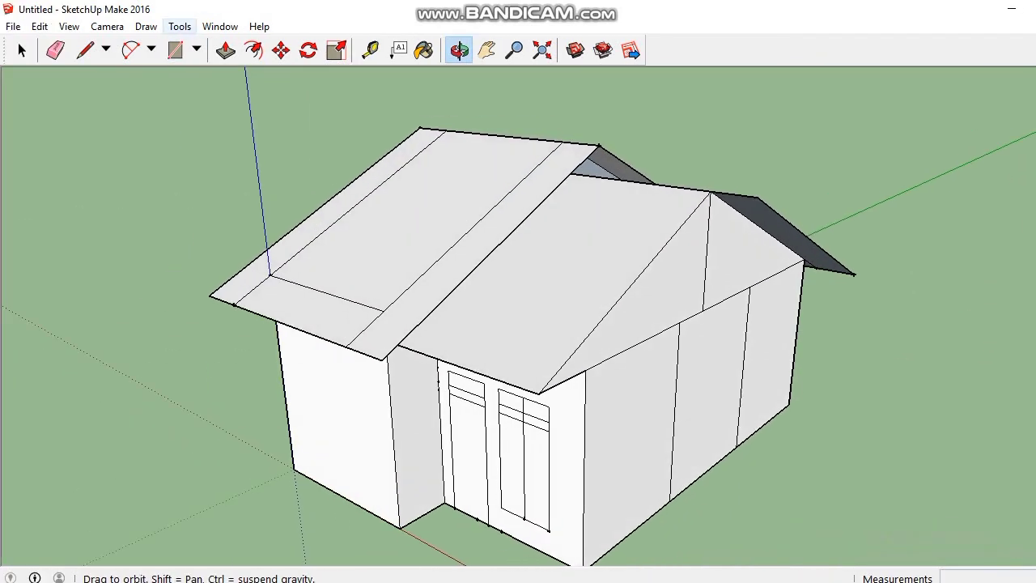
click(175, 51)
click(758, 198)
click(539, 393)
click(458, 50)
mouse_move(437, 348)
mouse_down()
mouse_move(518, 344)
mouse_move(640, 275)
mouse_up()
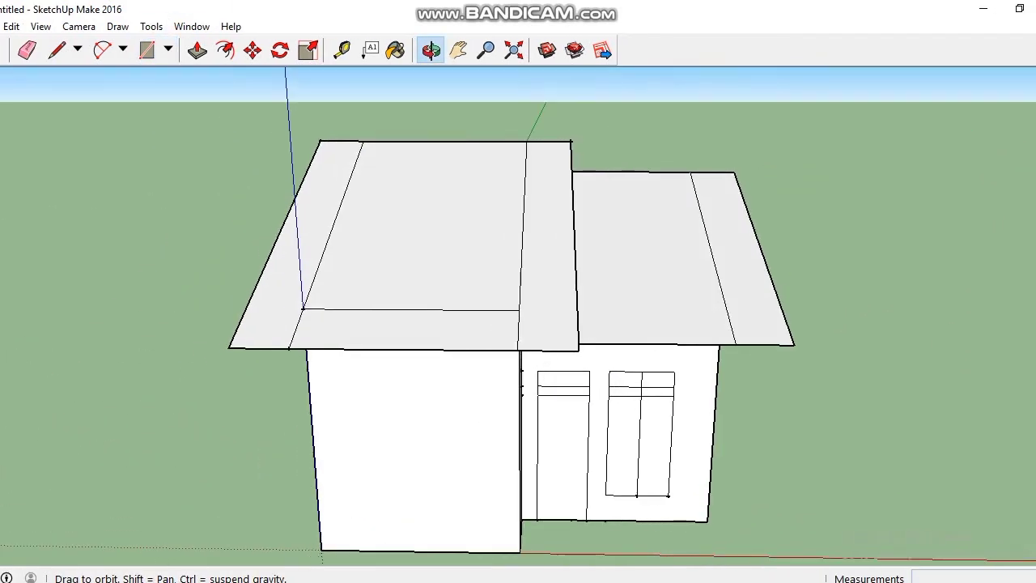
Mark 20 cm below the lower roof's ridge end and front eave corner, and draw the fascia along the front slope
drag(518, 275, 368, 259)
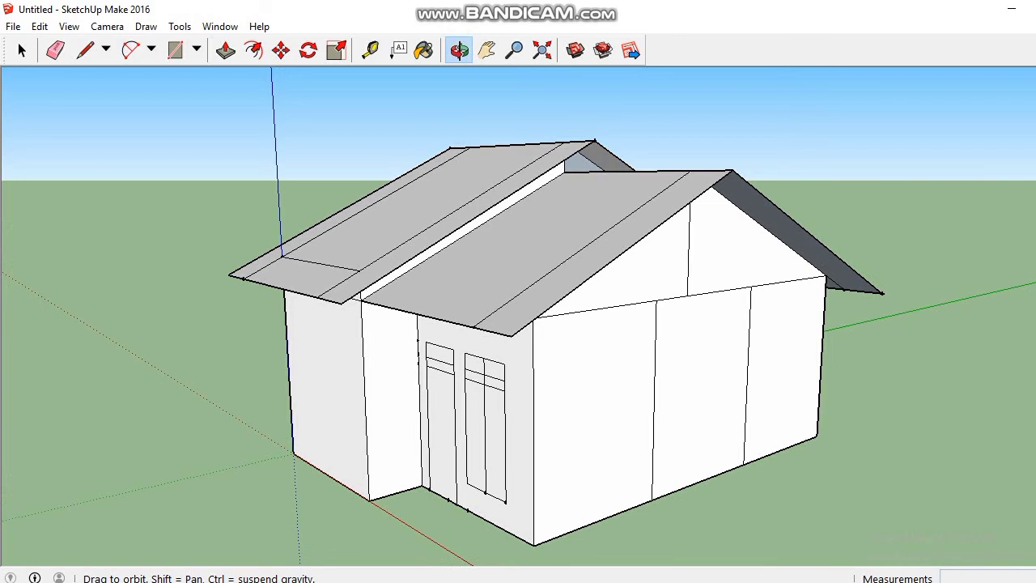
click(370, 50)
click(732, 172)
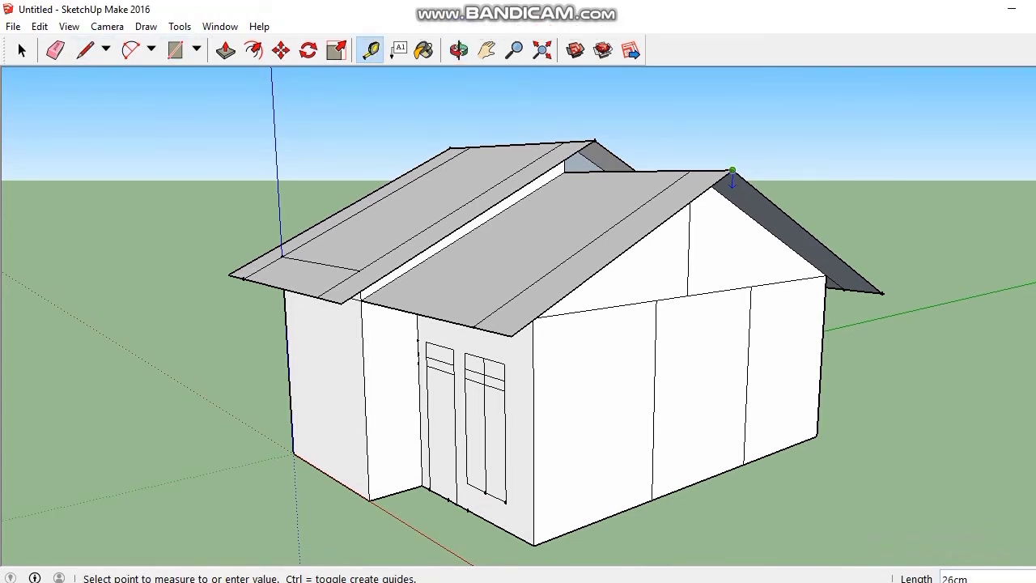
text(20)
key(Return)
click(175, 51)
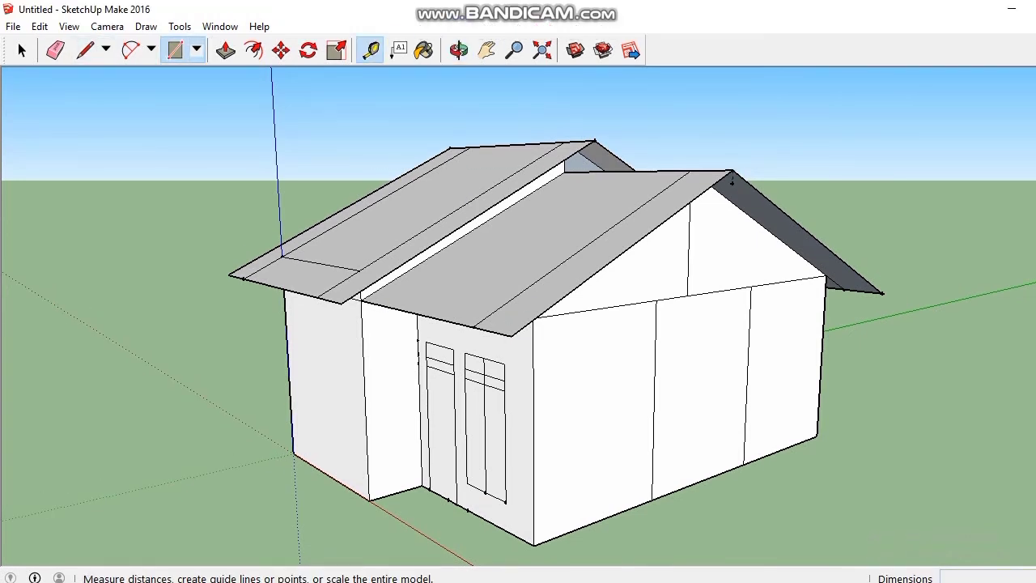
click(370, 50)
click(511, 335)
click(85, 50)
click(511, 350)
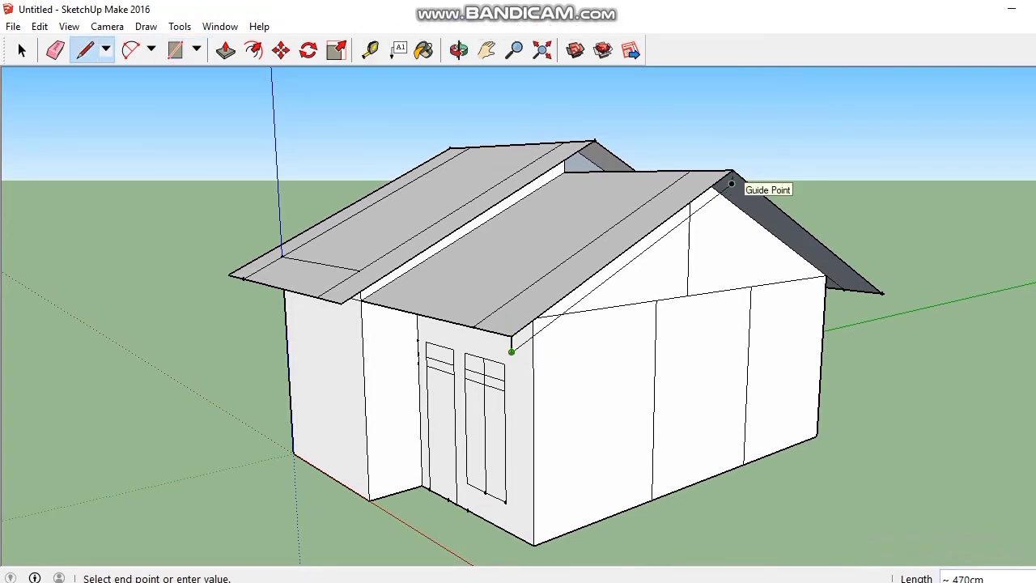
click(732, 183)
Mark 20 cm below the lower roof's back eave corner and draw the fascia up to the ridge guide point
click(300, 51)
click(812, 293)
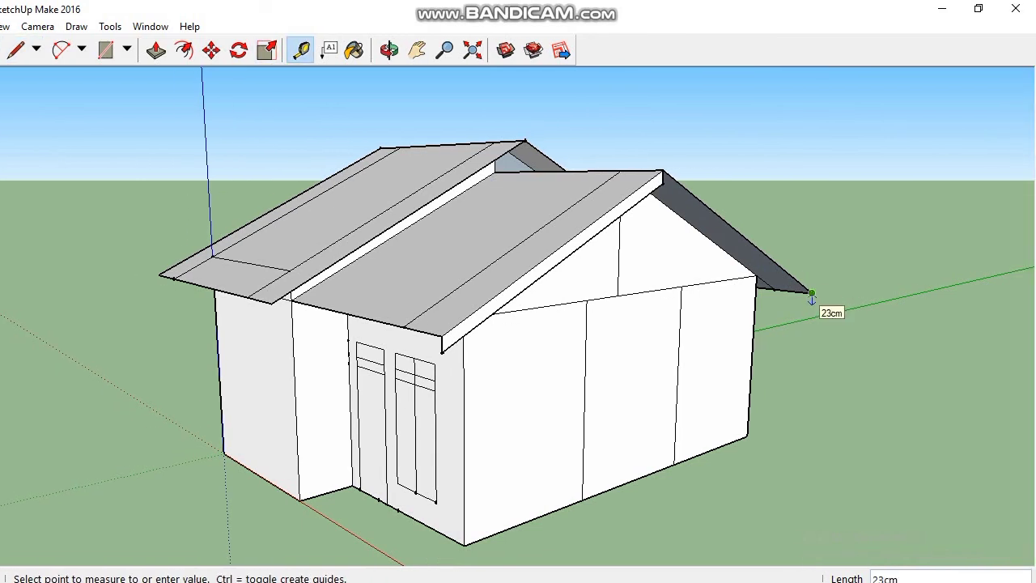
text(20)
key(Return)
click(16, 50)
click(812, 304)
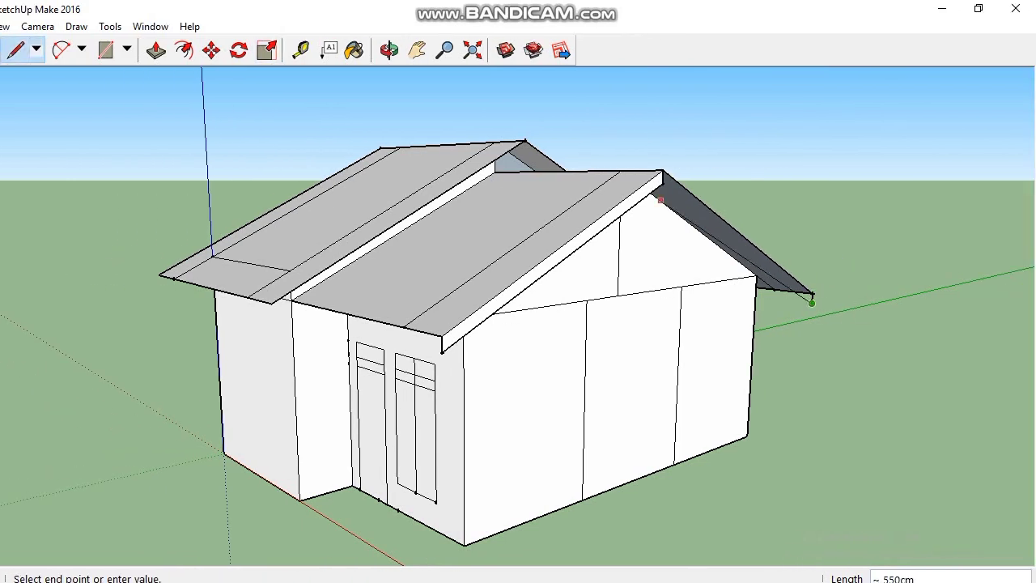
click(663, 183)
Mark 20 cm below the upper roof's ridge end and front eave corner beside the lower roof, and draw the front-slope fascia
scroll(387, 203, up, 3)
click(301, 50)
click(594, 110)
text(20)
key(Return)
click(192, 372)
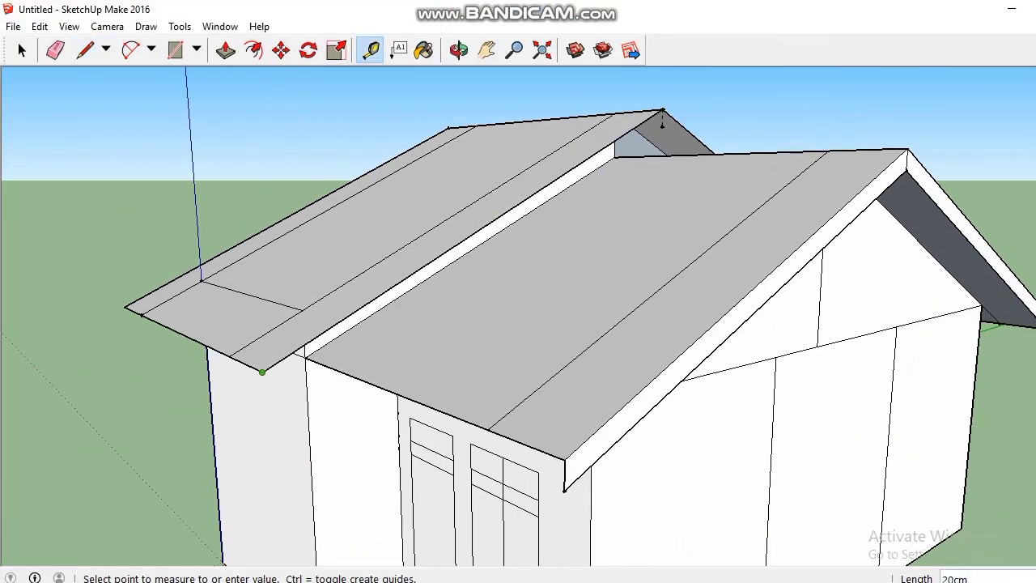
click(264, 395)
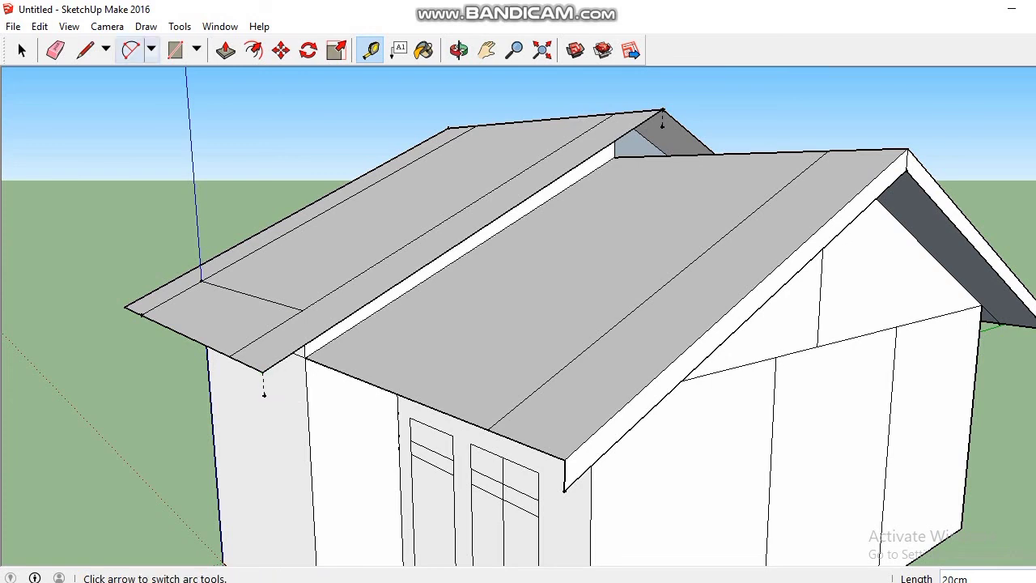
key(l)
click(264, 395)
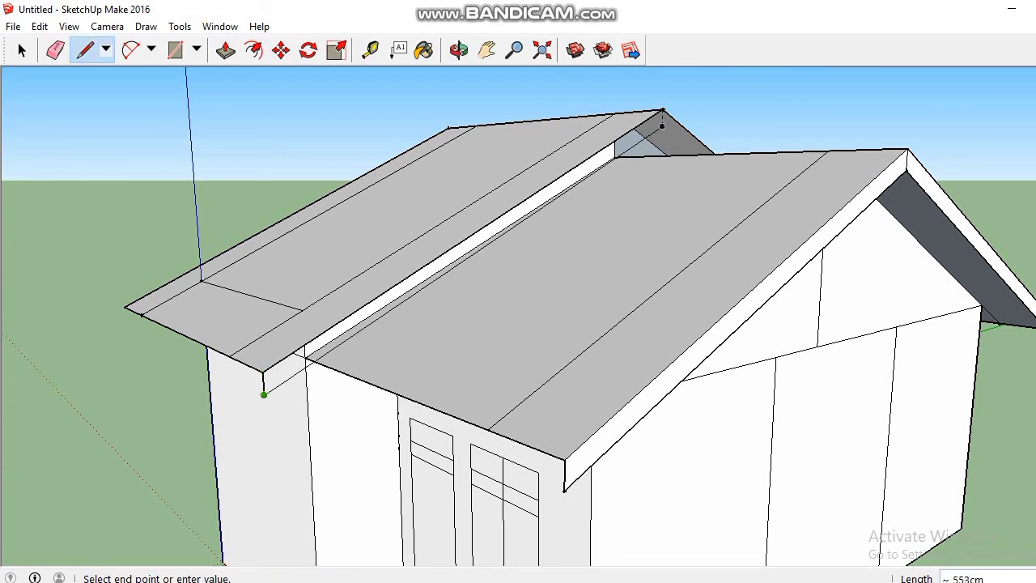
click(662, 126)
click(663, 109)
Mark 20 cm below the upper roof's back eave corner beside the lower roof and draw the fascia up to the ridge
middle_drag(777, 162, 364, 243)
shift+middle_drag(728, 284, 555, 235)
click(939, 327)
click(936, 348)
click(15, 50)
click(937, 349)
click(445, 90)
click(938, 349)
Mark a guide point 20 cm below the upper roof's ridge end on the outer gable side
mouse_move(850, 267)
middle_down()
mouse_move(453, 324)
mouse_move(162, 243)
middle_up()
scroll(381, 242, down, 1)
shift+middle_drag(380, 243, 409, 283)
key(t)
click(395, 85)
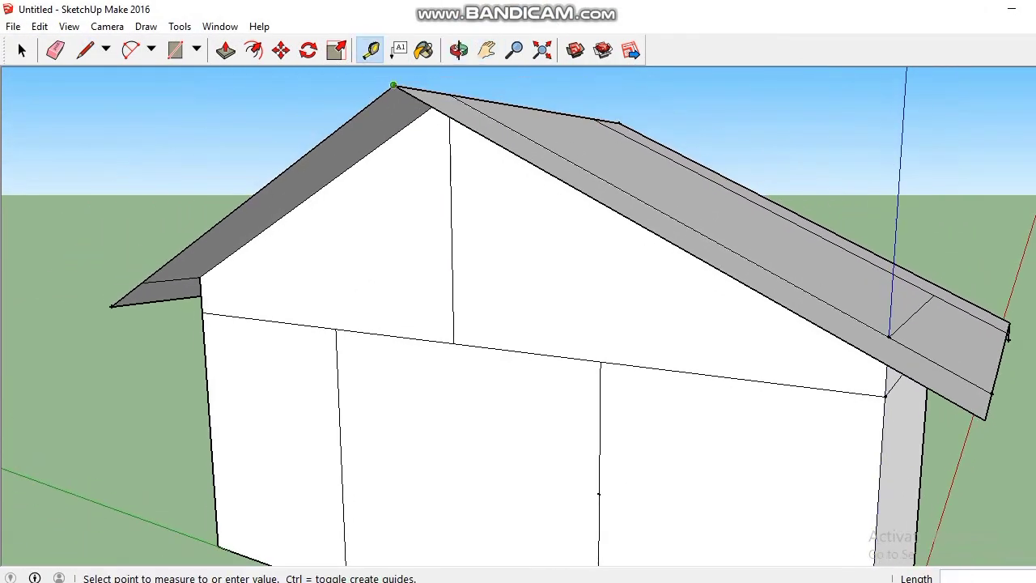
click(394, 107)
Try to mark a point below the outer gable's front eave corner and draw the fascia line to the ridge guide point
click(985, 419)
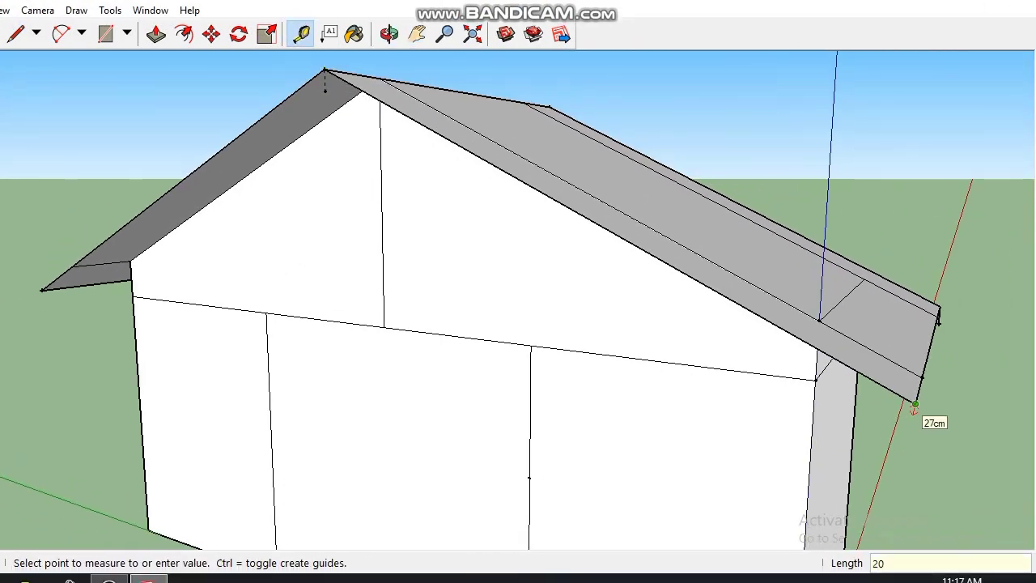
click(915, 405)
click(16, 34)
click(914, 412)
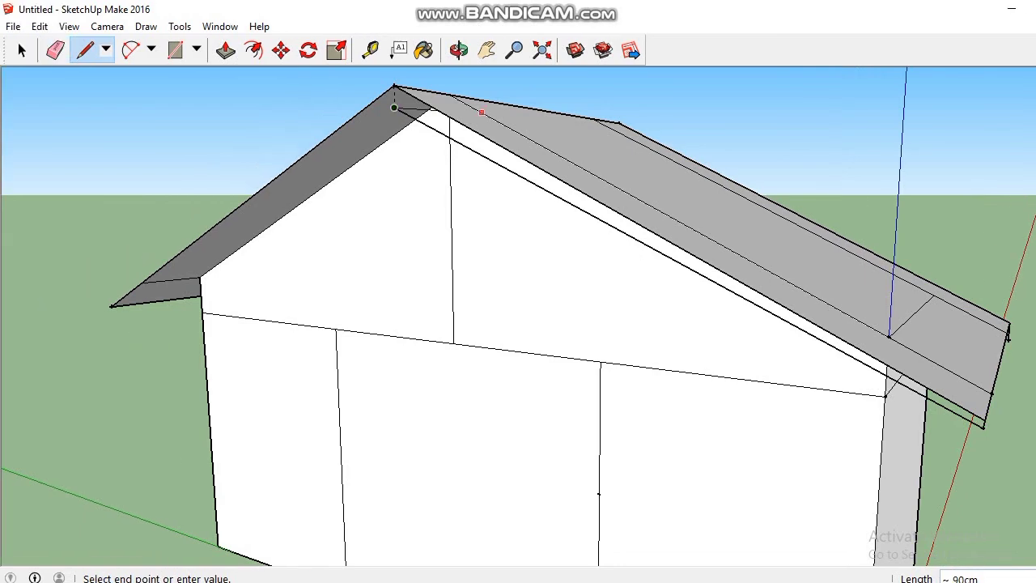
click(55, 50)
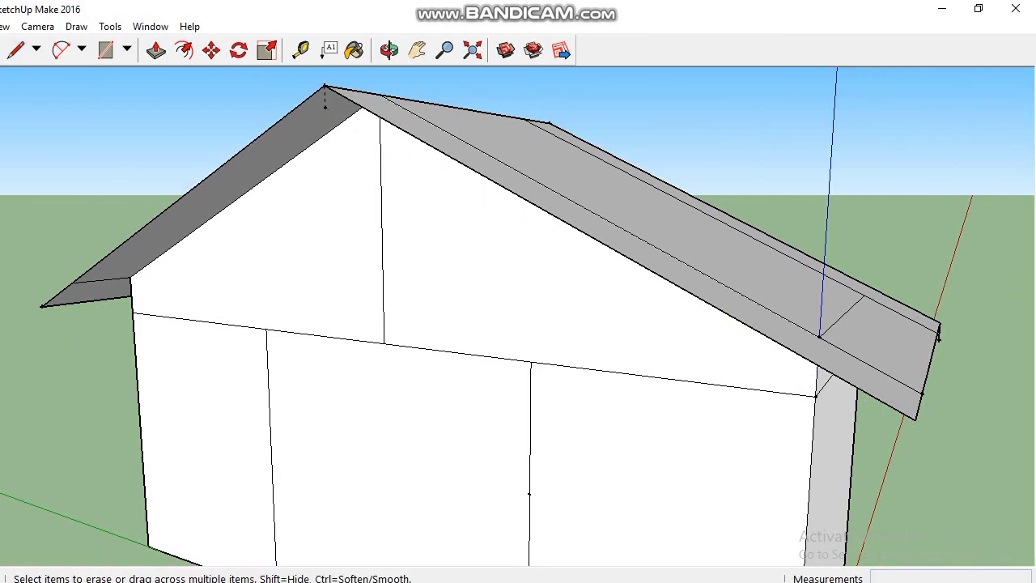
Mark 20 cm below the upper roof's outer front eave corner and draw the fascia along the front slope to the ridge
middle_drag(648, 340, 346, 306)
click(300, 50)
click(443, 404)
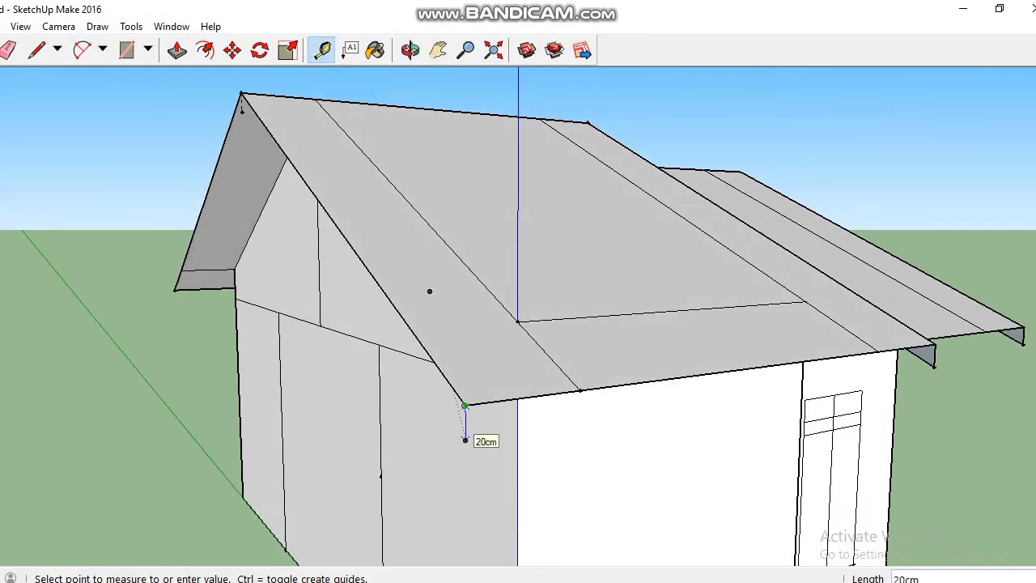
click(465, 440)
key(l)
click(241, 93)
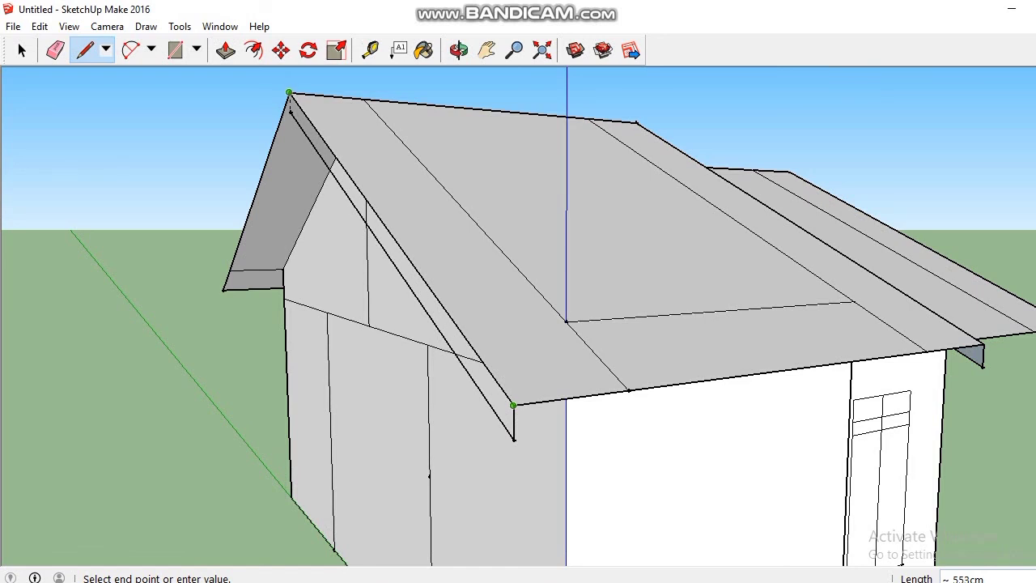
click(513, 404)
Mark the fascia depth below the upper roof's outer back eave corner, and draw the fascias along the back slope and back eave
key(o)
drag(348, 332, 672, 316)
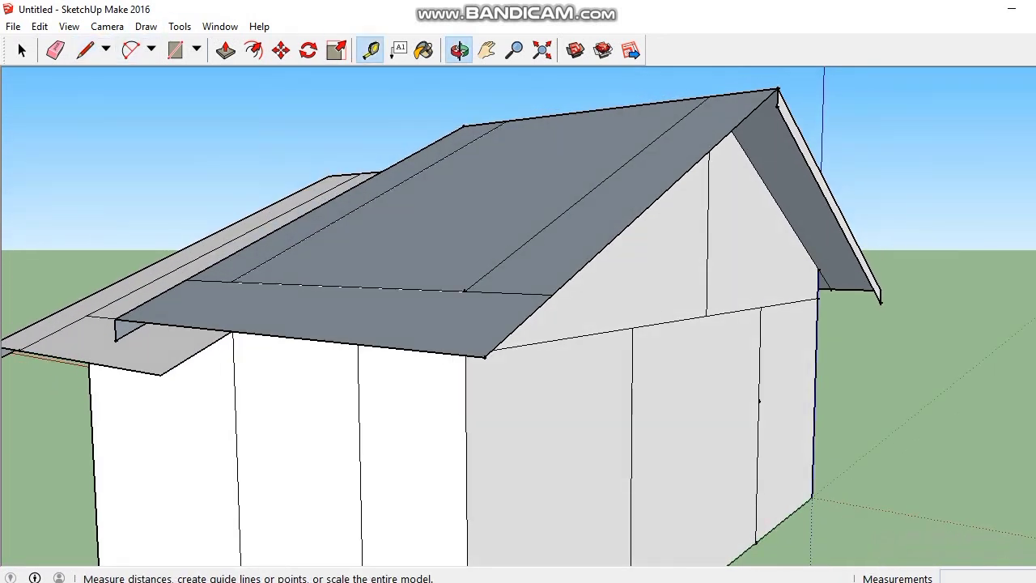
click(484, 356)
click(483, 388)
key(l)
click(484, 390)
click(728, 157)
click(484, 389)
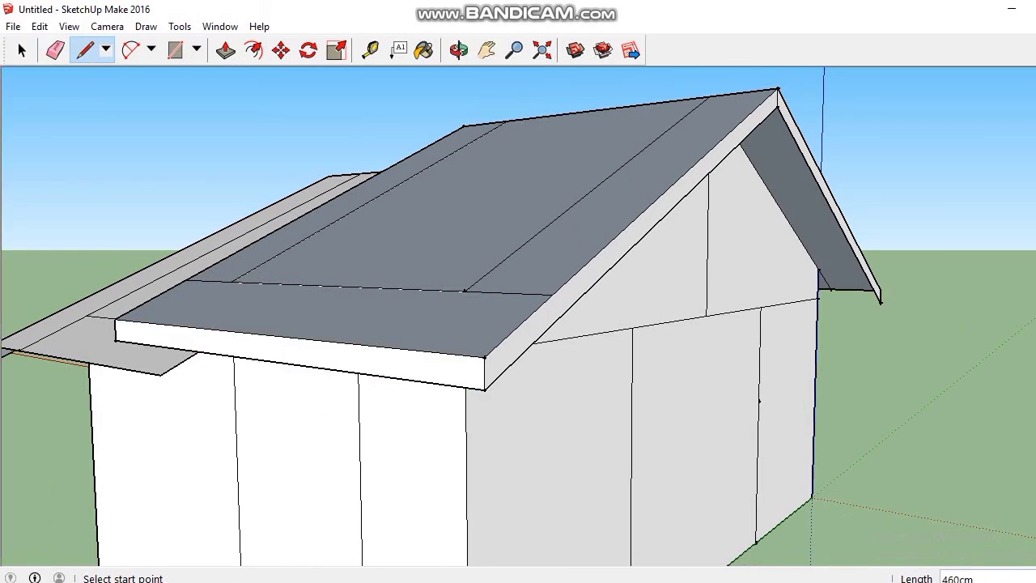
Mark 20 cm below the lower roof's inner back eave corner and draw the fascia along its back eave
click(487, 50)
drag(453, 308, 692, 279)
click(370, 51)
click(355, 352)
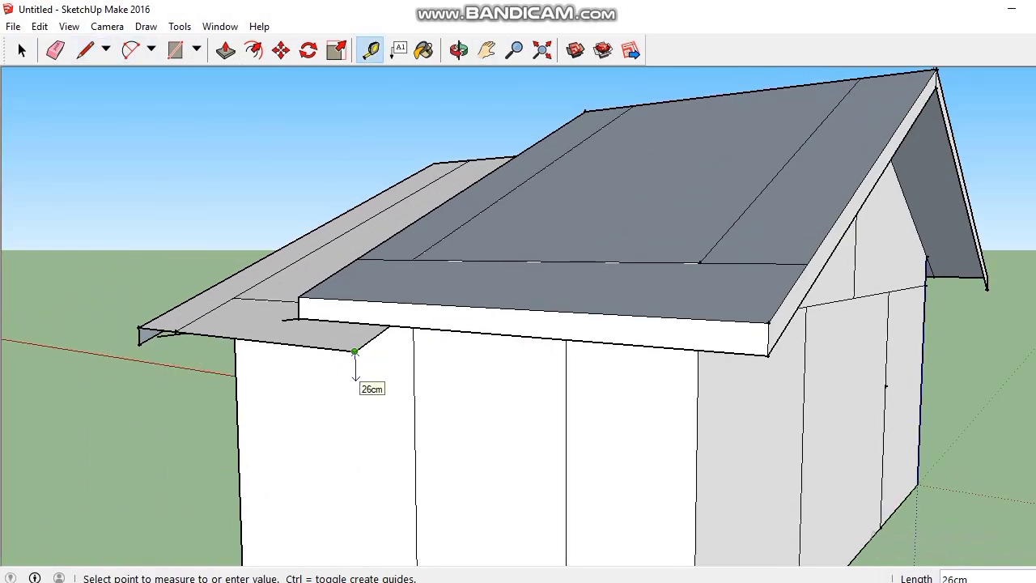
key(l)
click(139, 345)
click(355, 373)
click(356, 351)
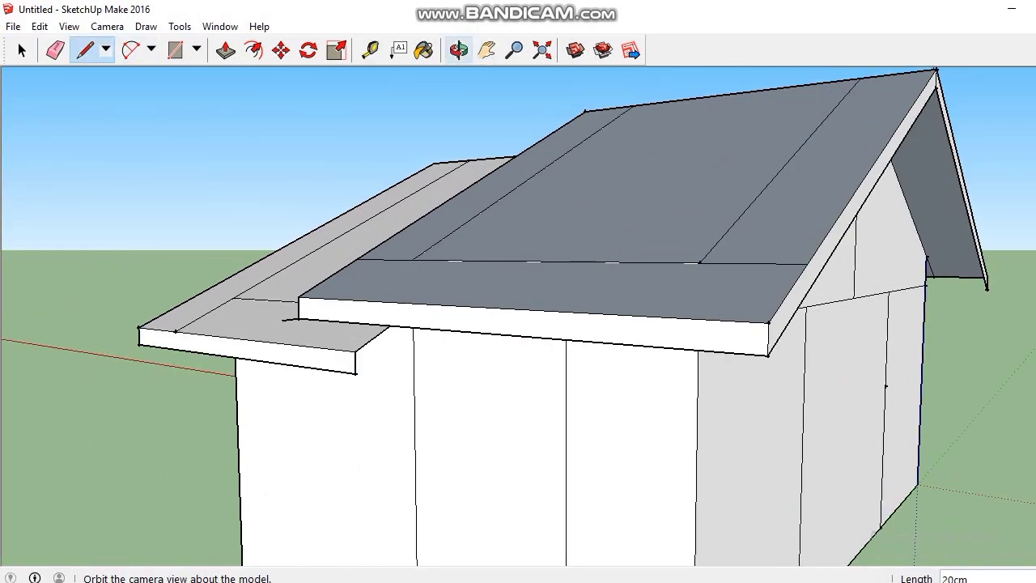
Mark a point on the wall edge below the lower roof's inner back corner and draw the short fascia's lower edge to it
click(459, 51)
drag(567, 356, 365, 275)
key(t)
click(618, 95)
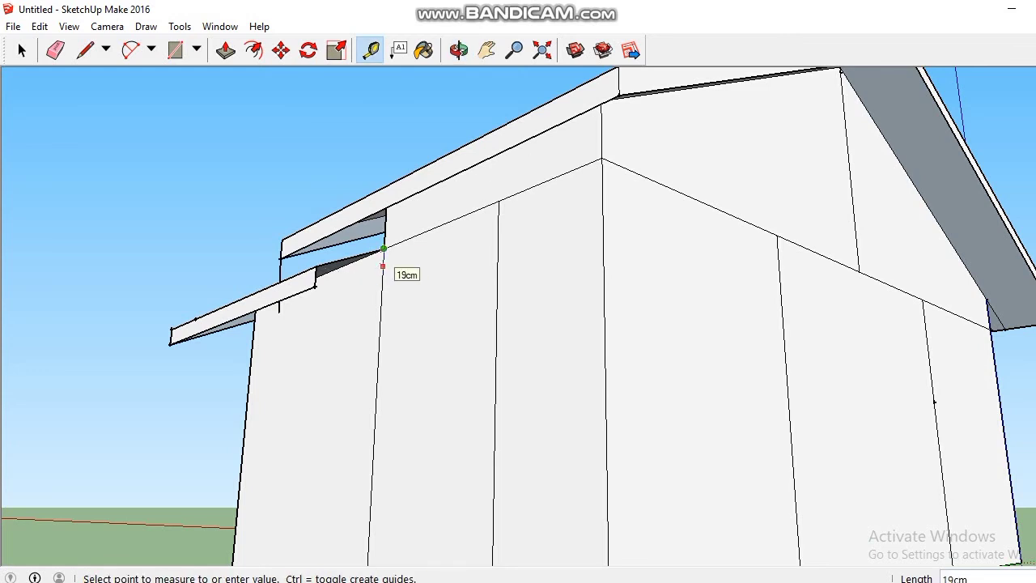
key(Return)
key(l)
click(316, 287)
click(383, 267)
Draw the lower edge of the upper roof's front eave fascia between its two corner drops
click(459, 50)
mouse_move(688, 146)
mouse_down()
mouse_move(381, 230)
mouse_move(218, 215)
mouse_up()
key(l)
click(268, 321)
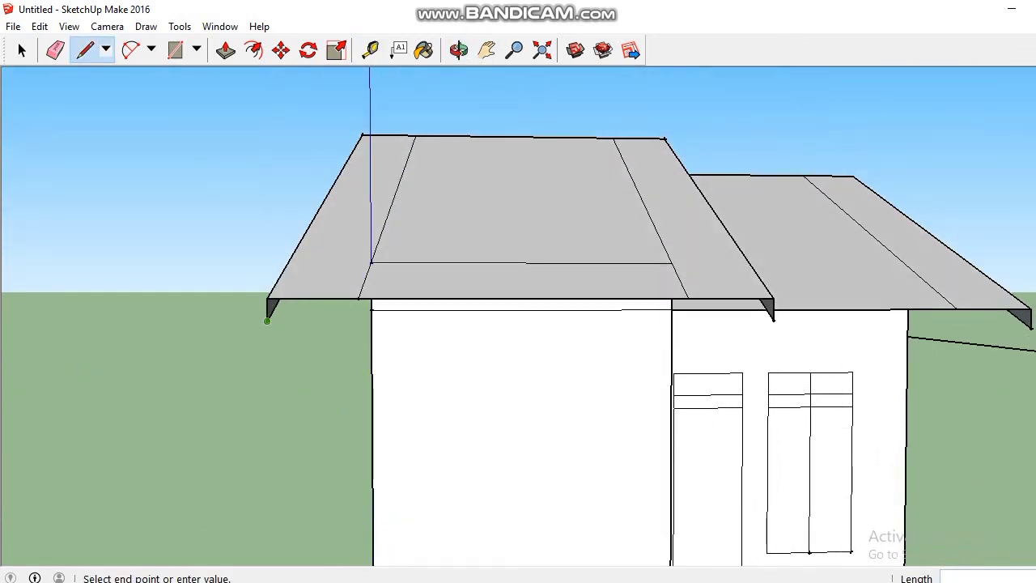
click(774, 320)
Mark the fascia depth where the lower roof's front eave meets the wall, and draw the fascia along the front eave
click(416, 50)
drag(566, 267, 299, 252)
click(389, 50)
drag(615, 283, 392, 230)
key(t)
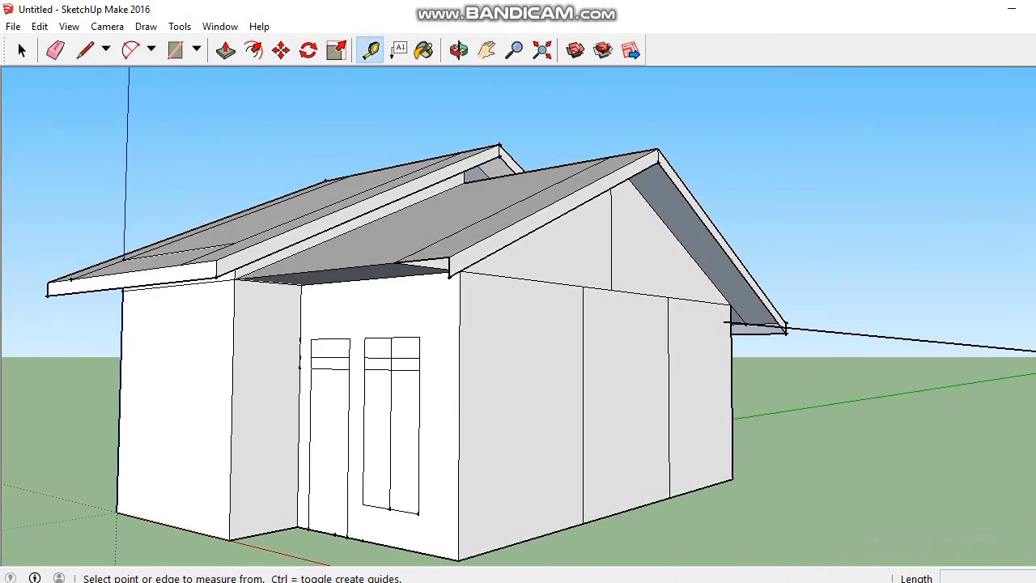
click(234, 280)
click(234, 294)
click(85, 50)
click(234, 294)
click(449, 277)
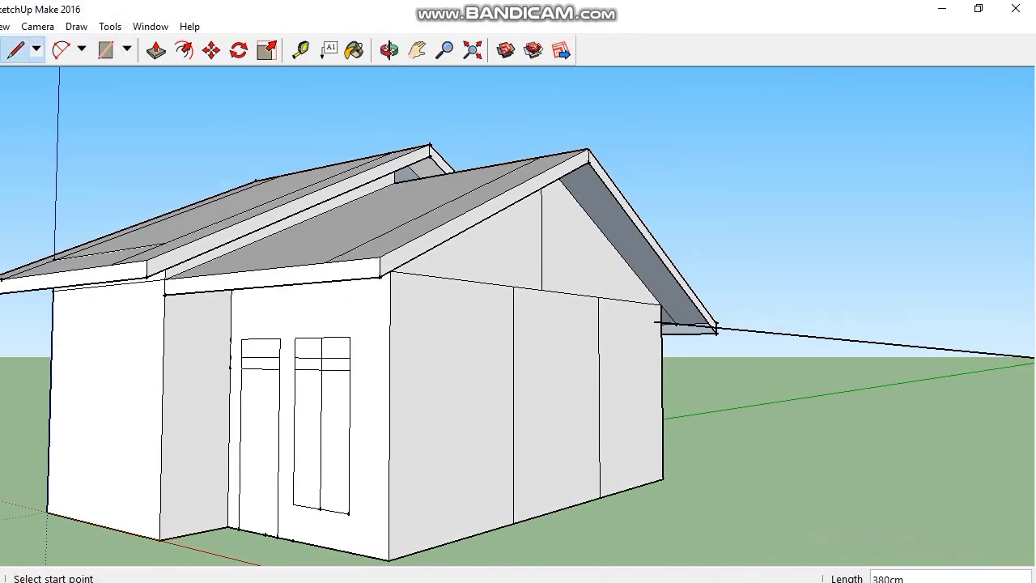
Mark two width guide points along the projecting front wall's base and a sill-height point on its outer edge
click(487, 50)
drag(486, 267, 639, 306)
middle_drag(364, 166, 498, 187)
scroll(509, 186, down, 2)
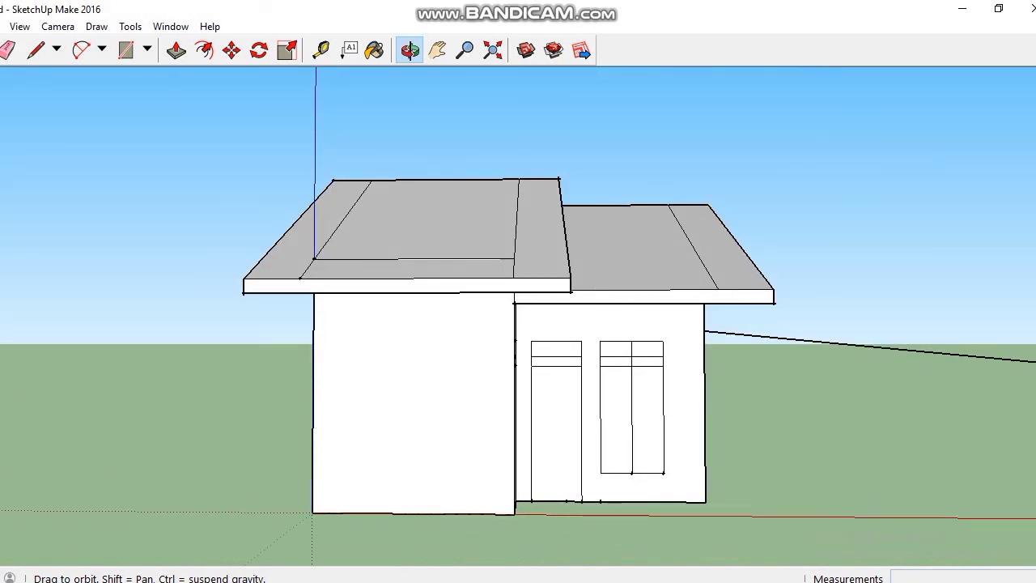
click(321, 50)
click(514, 514)
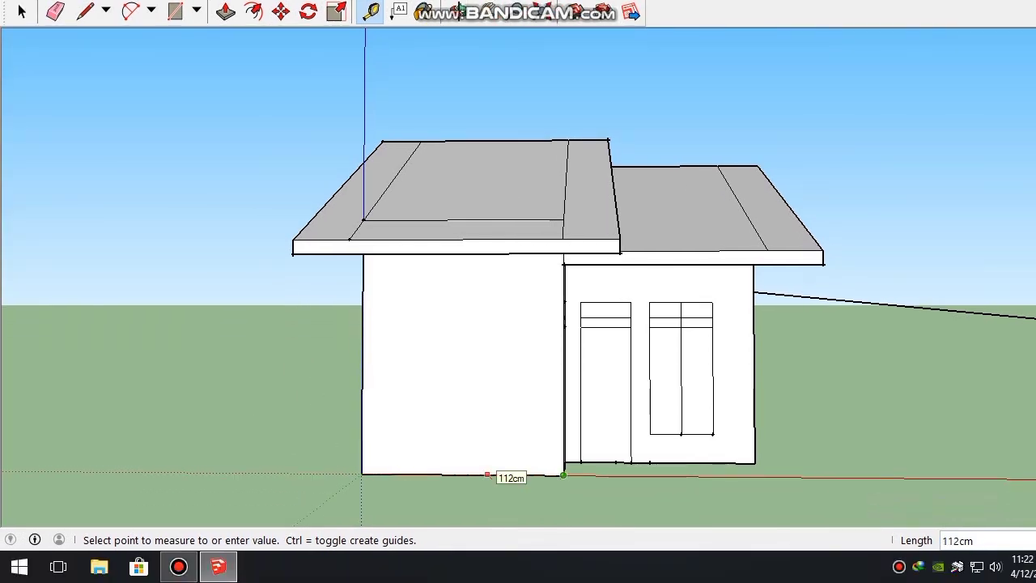
click(493, 475)
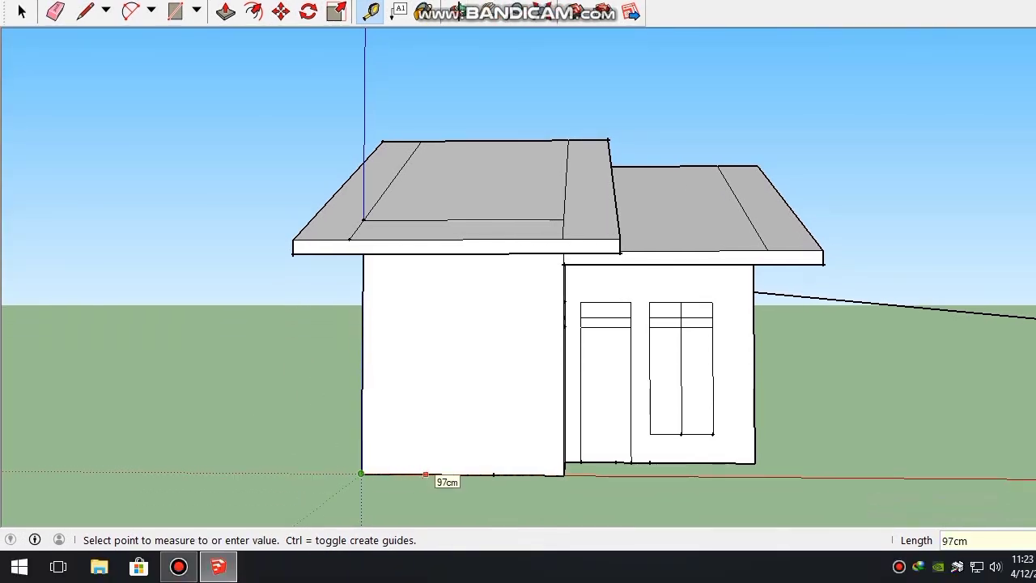
click(434, 476)
click(429, 475)
click(370, 12)
click(361, 473)
key(Return)
Draw rectangles below sill height on the projecting front wall, dividing it into three bays at the base guide points
click(176, 11)
click(361, 419)
click(564, 475)
click(493, 475)
click(564, 420)
click(429, 474)
click(494, 420)
Mark the window's head height on the wall's outer edge and draw three rectangles from the sill up to it
click(370, 12)
click(361, 419)
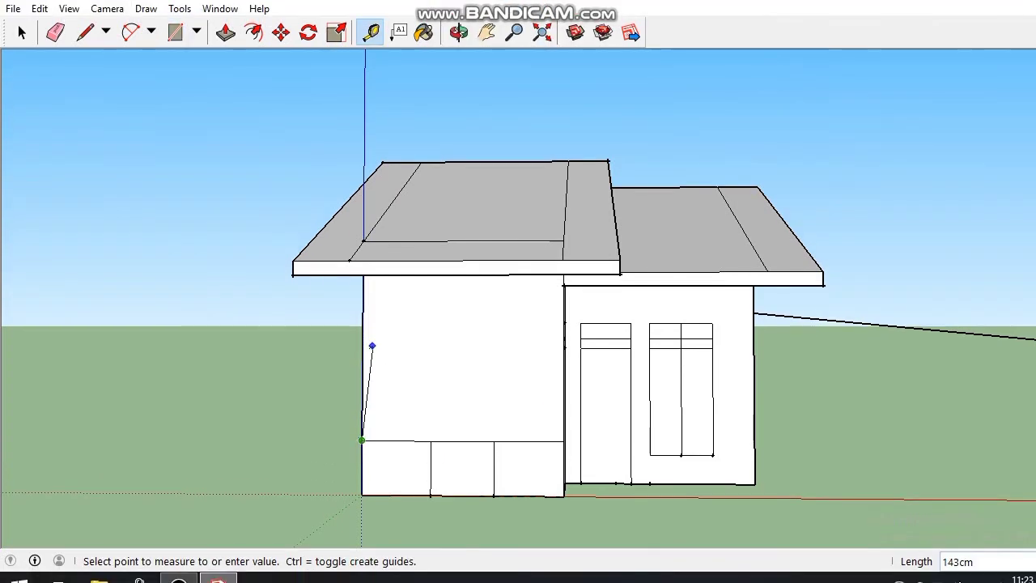
click(362, 338)
click(175, 32)
click(361, 336)
click(362, 332)
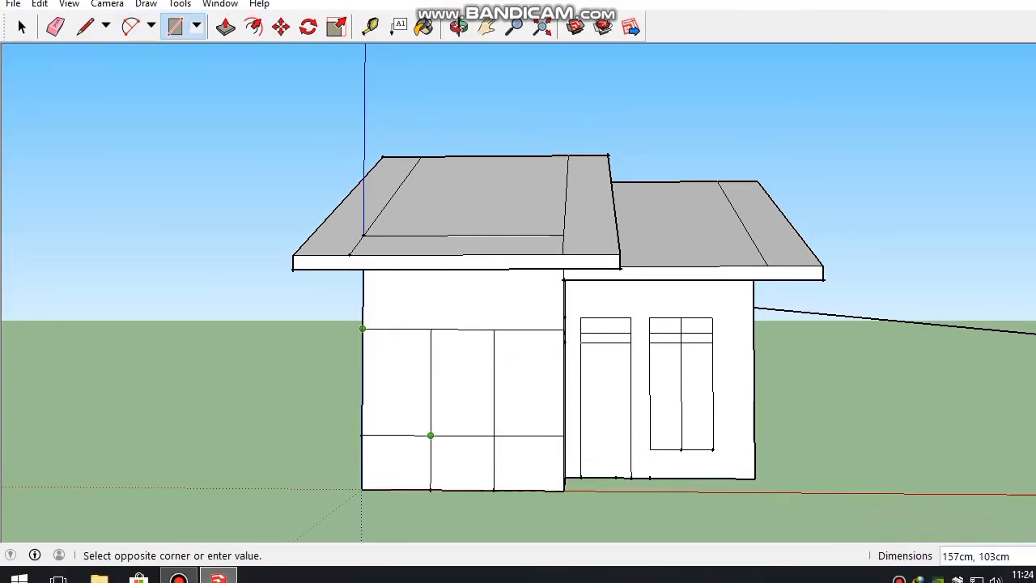
click(430, 438)
Mark 7 cm frame widths inward from both sides of the window's sill and down from its upper corner
scroll(453, 464, up, 3)
key(t)
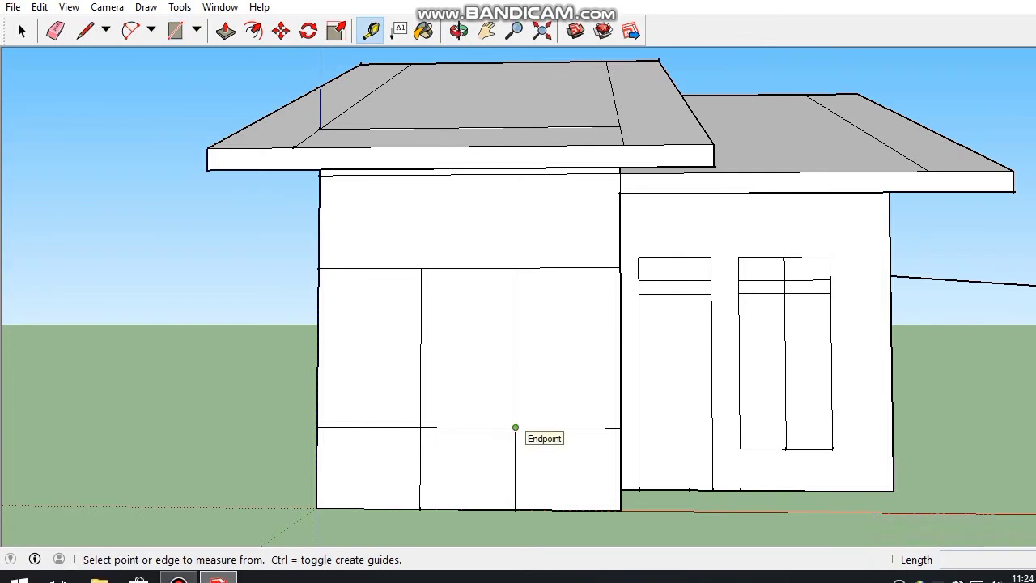
click(516, 426)
scroll(516, 426, up, 2)
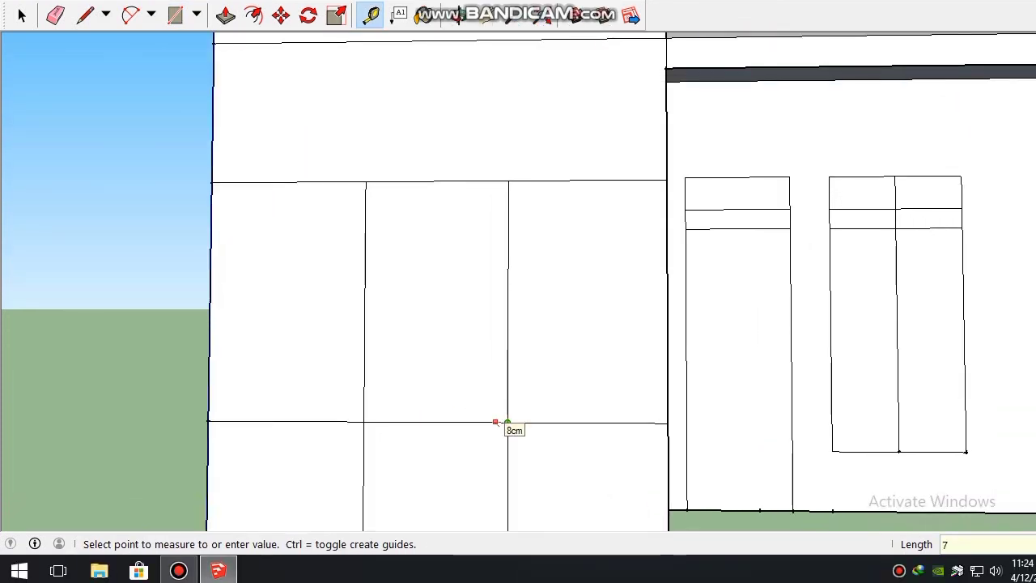
click(374, 422)
click(366, 181)
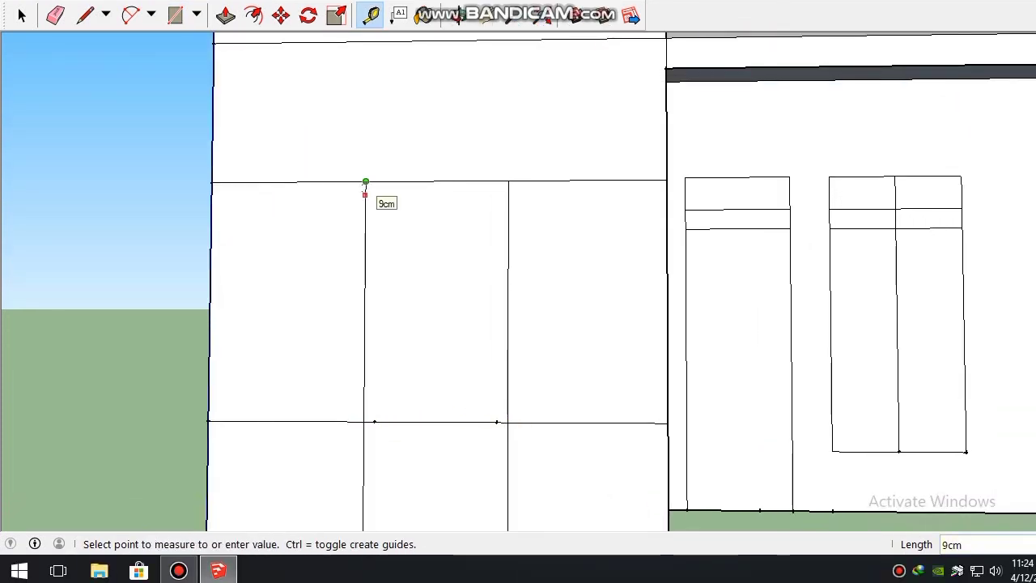
click(366, 191)
Draw rectangles for the window frame's head and its two side members through the guide points
click(176, 15)
click(365, 191)
click(508, 182)
click(374, 441)
click(497, 211)
Mark 7 cm above the window sill line and draw a 300 by 7 cm strip across the wall
key(t)
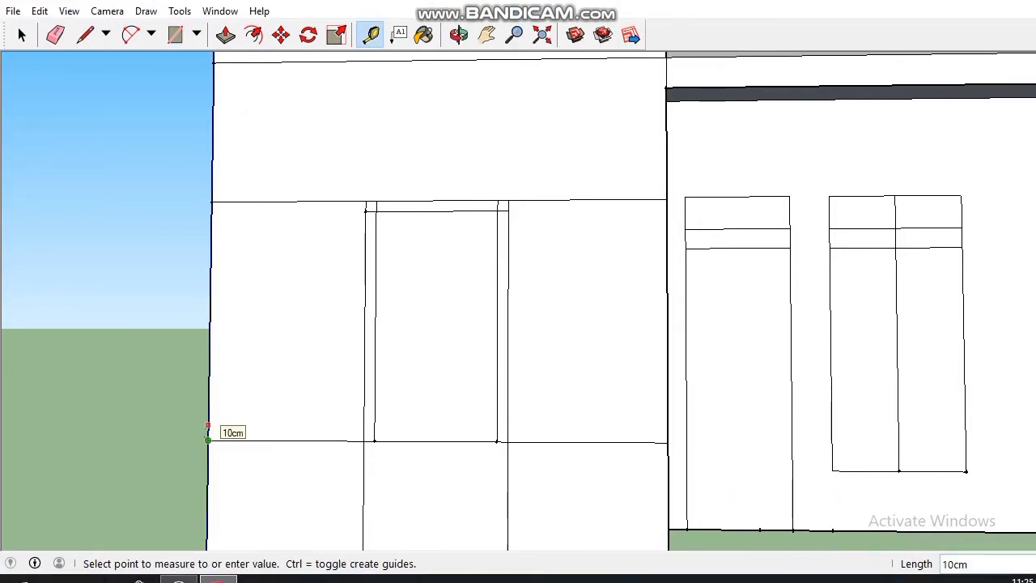
click(175, 50)
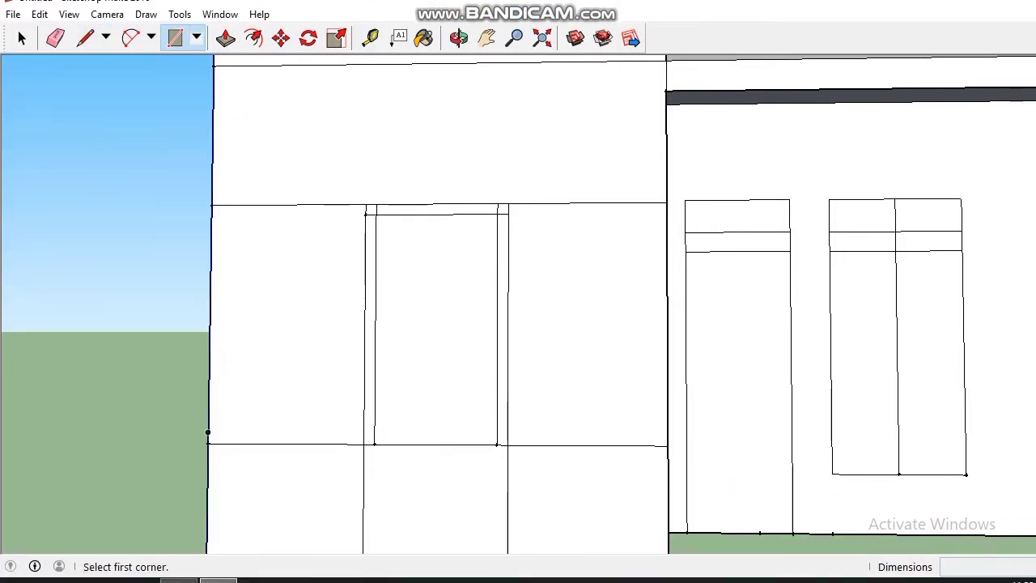
click(208, 432)
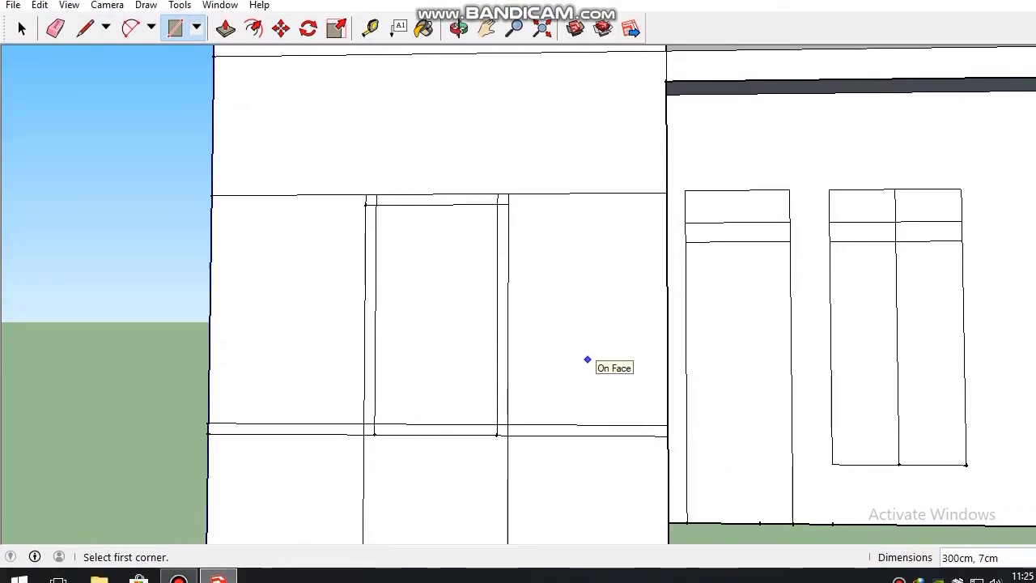
Divide the window opening at its centre, mark 3.5 cm to either side, and draw the central mullion's edges
scroll(446, 293, up, 3)
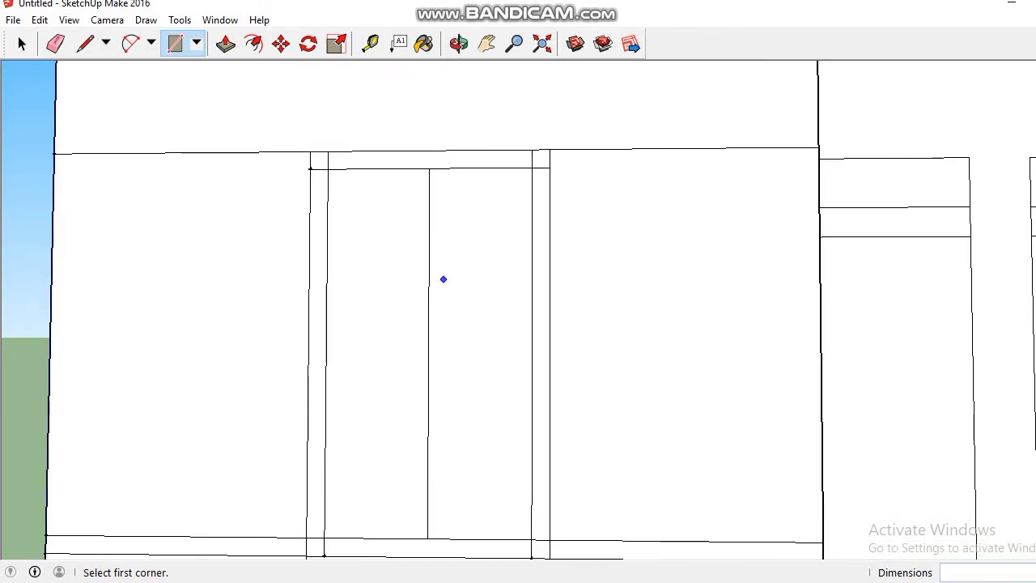
key(t)
click(429, 168)
text(3.5)
key(Return)
key(r)
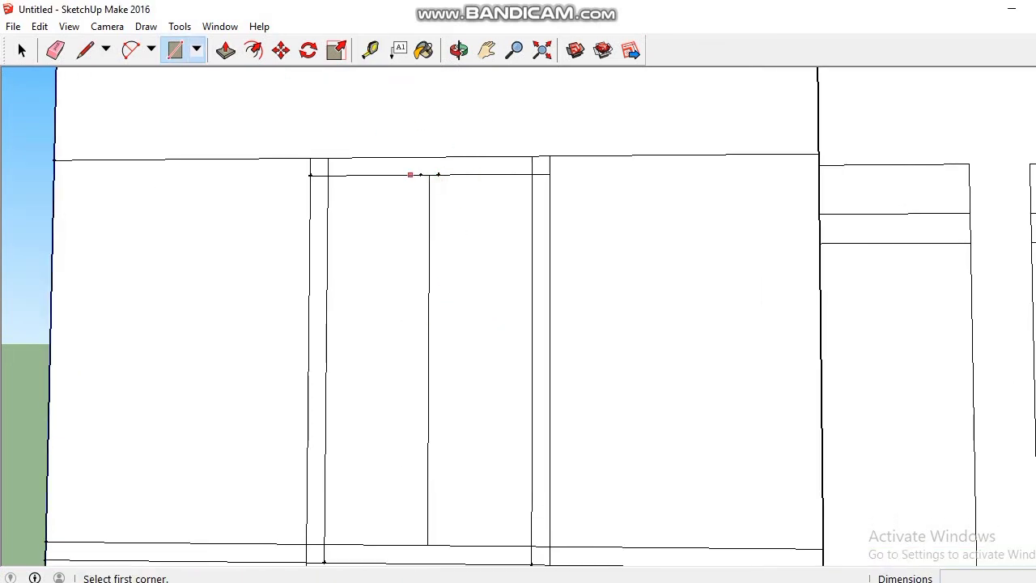
click(437, 174)
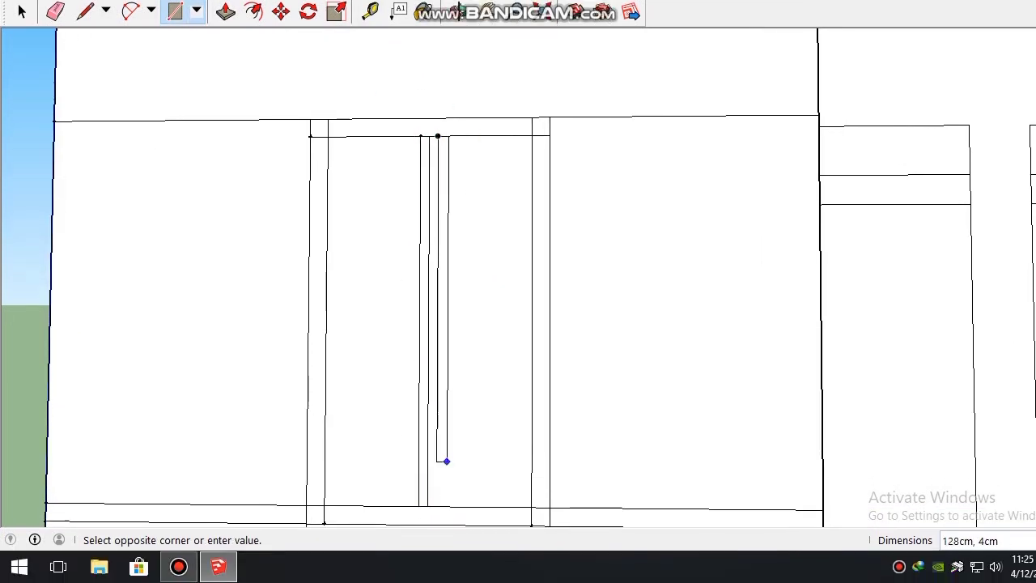
click(428, 506)
Erase the mullion's centre line, the overlapping frame edges and the construction lines around the window, leaving a two-pane window outline
key(e)
drag(434, 135, 428, 144)
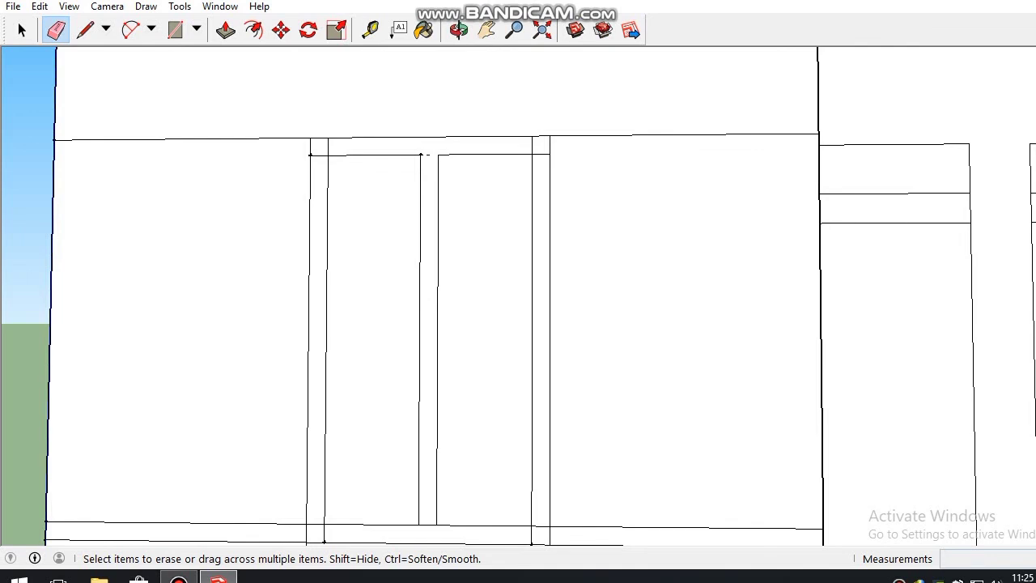
click(316, 525)
click(325, 534)
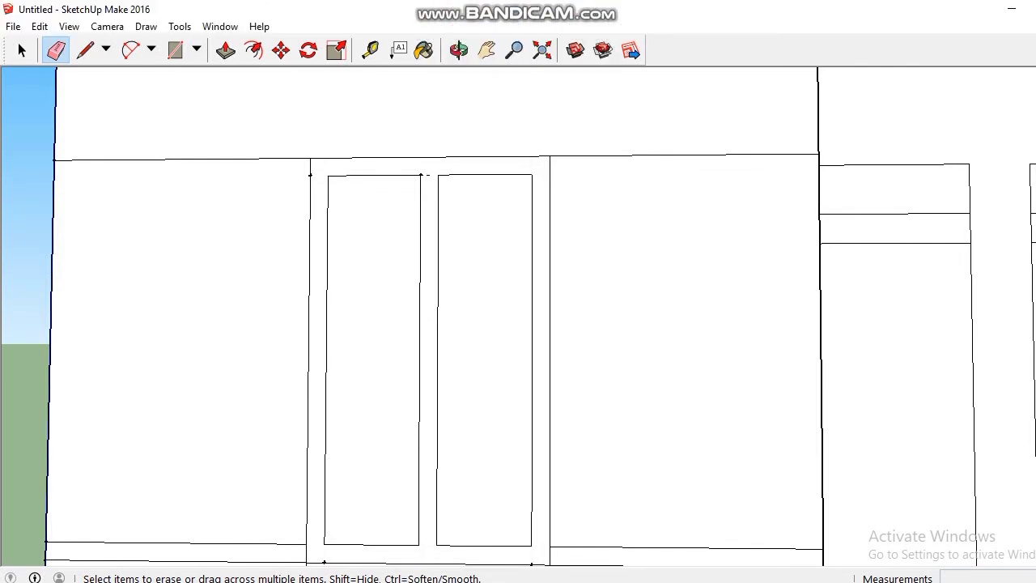
scroll(564, 160, down, 2)
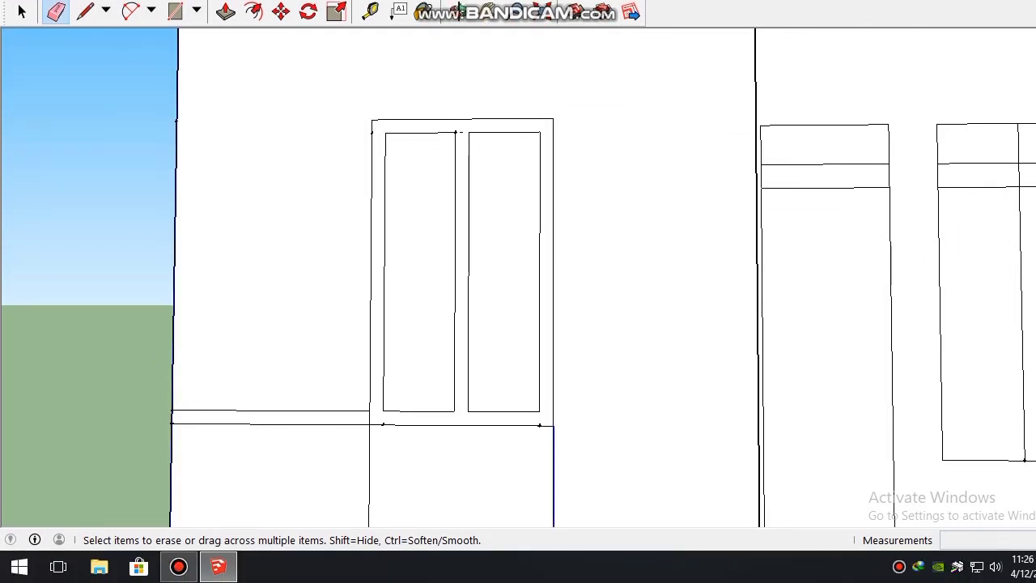
click(324, 425)
scroll(604, 334, down, 4)
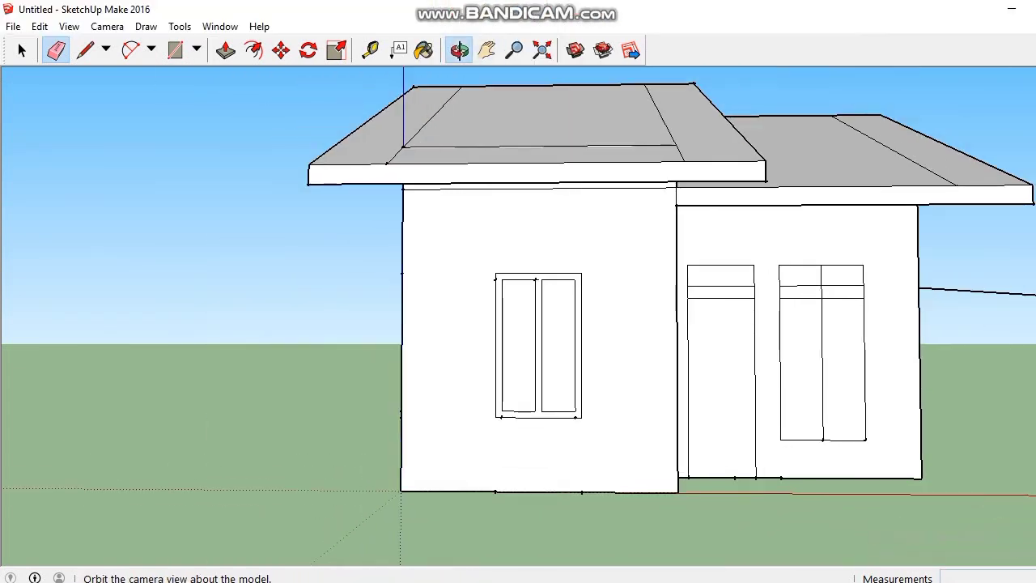
Erase the front door face and the two lower pane faces of the large front window
click(459, 12)
drag(551, 300, 437, 279)
click(227, 50)
right_click(635, 343)
click(665, 115)
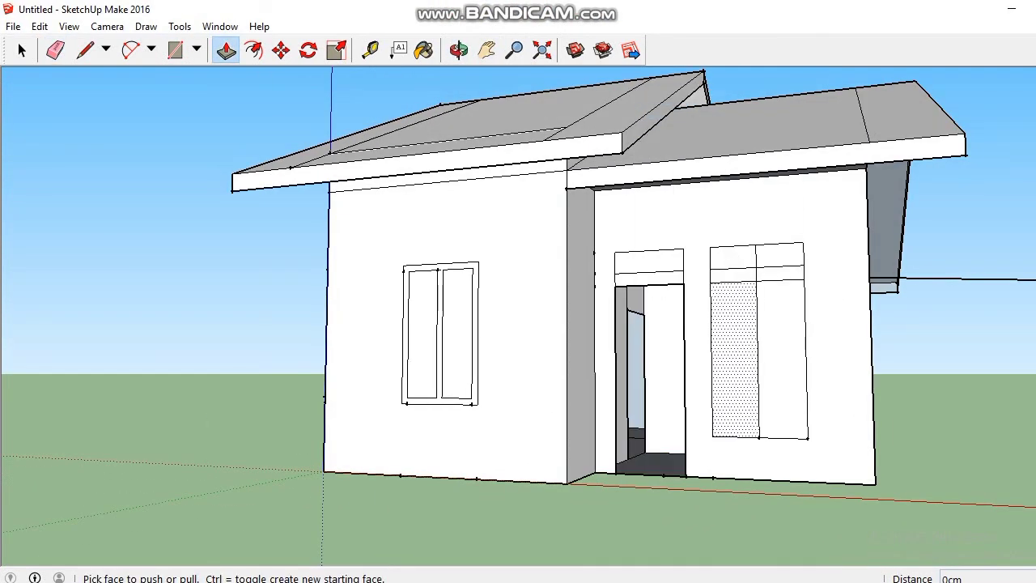
right_click(722, 344)
click(751, 115)
right_click(775, 305)
click(805, 333)
Erase both pane faces of the framed two-pane window, leaving its frame and mullion
right_click(424, 306)
click(453, 335)
right_click(386, 330)
click(416, 360)
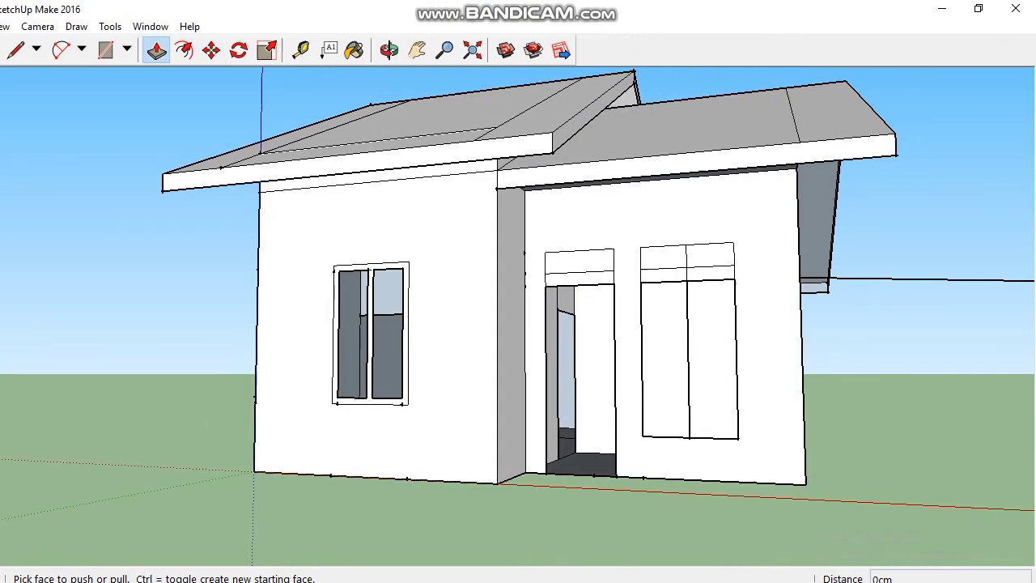
Erase the inner wall faces behind the large window so the opening looks into the room
right_click(696, 334)
key(Escape)
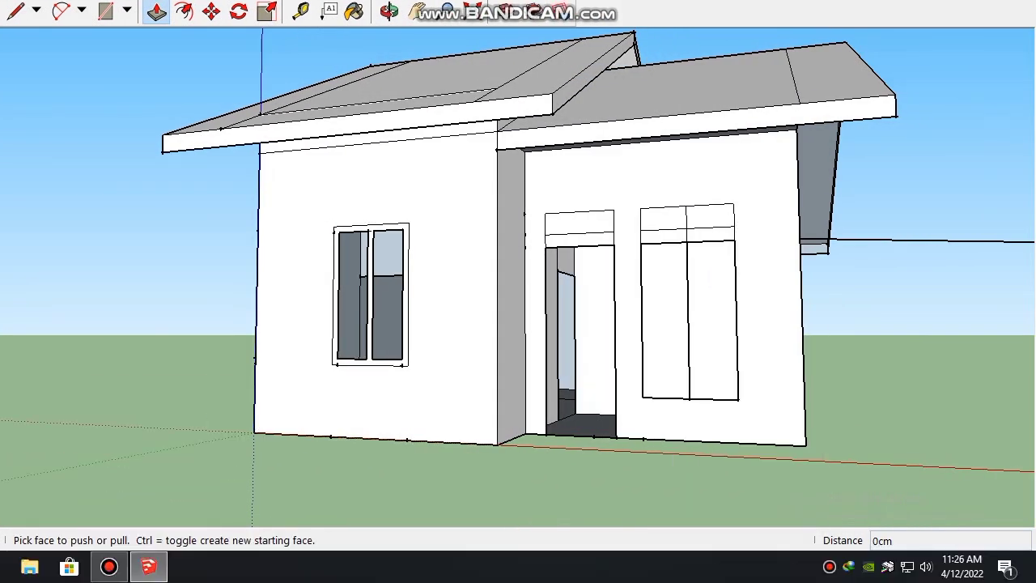
scroll(568, 457, up, 2)
right_click(675, 271)
click(704, 300)
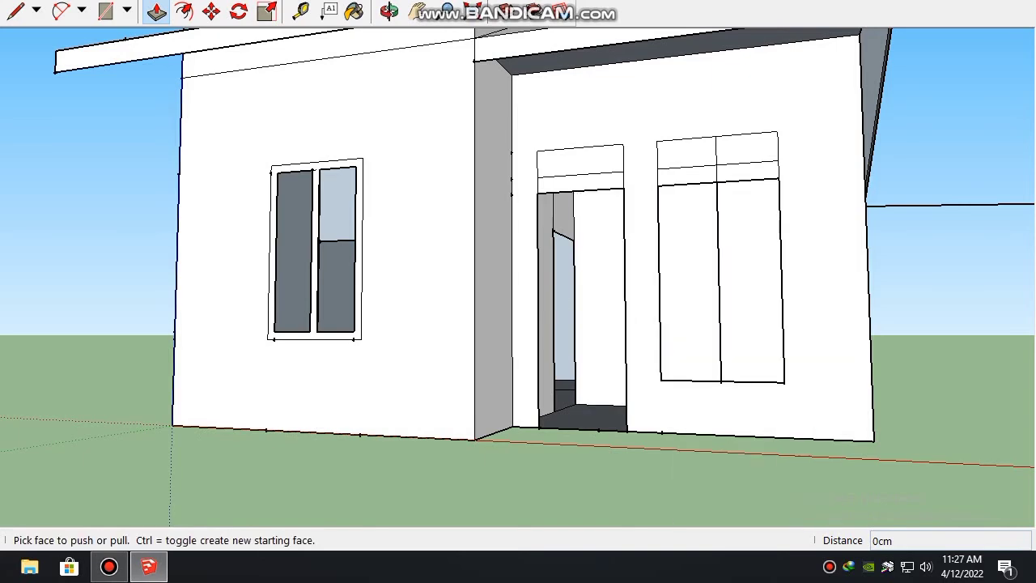
scroll(577, 440, up, 5)
scroll(561, 423, down, 3)
right_click(724, 226)
click(753, 255)
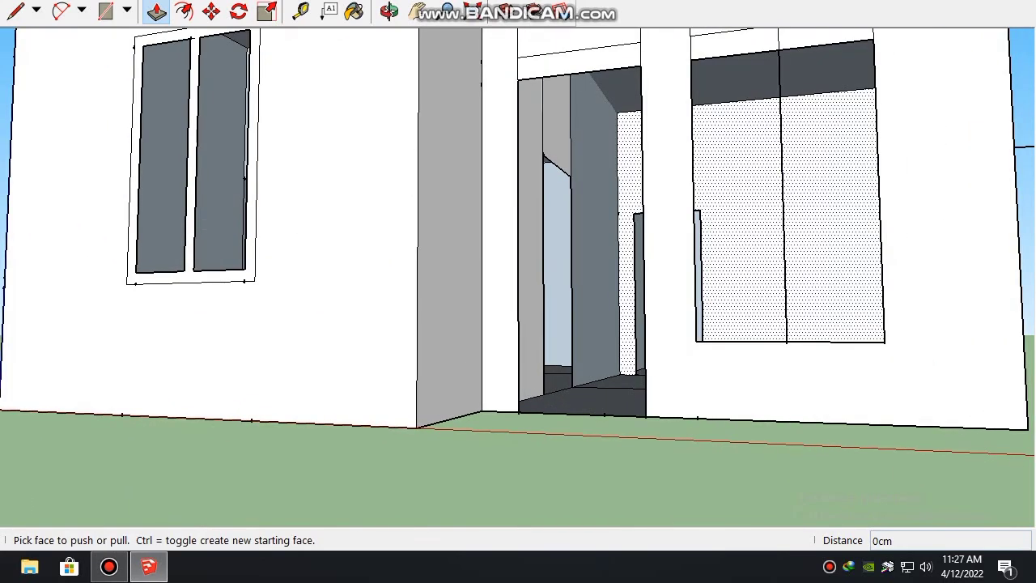
Examine the door and window openings from close up, from the side and from outside the house
scroll(613, 260, up, 3)
scroll(613, 261, down, 3)
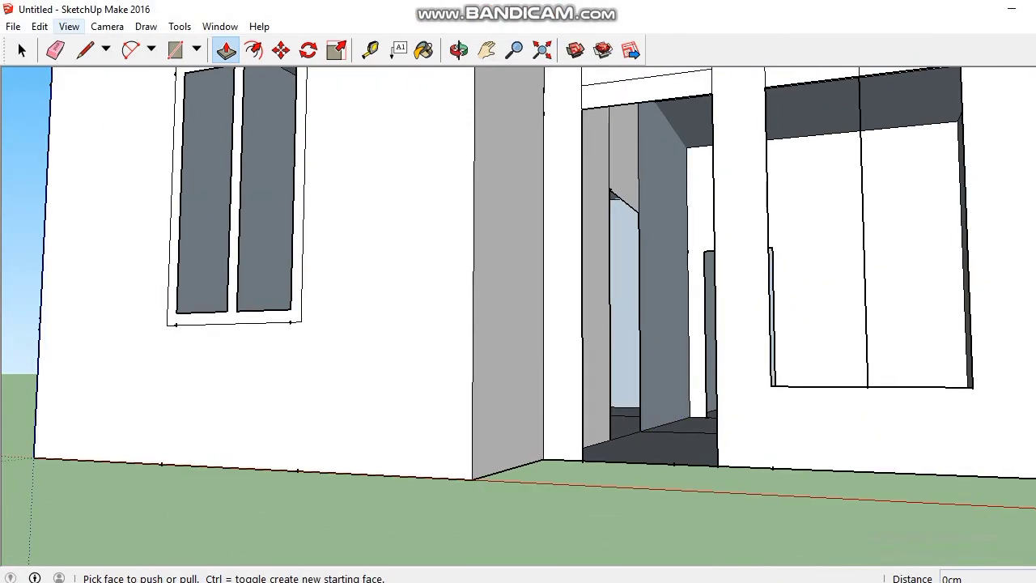
scroll(805, 334, up, 5)
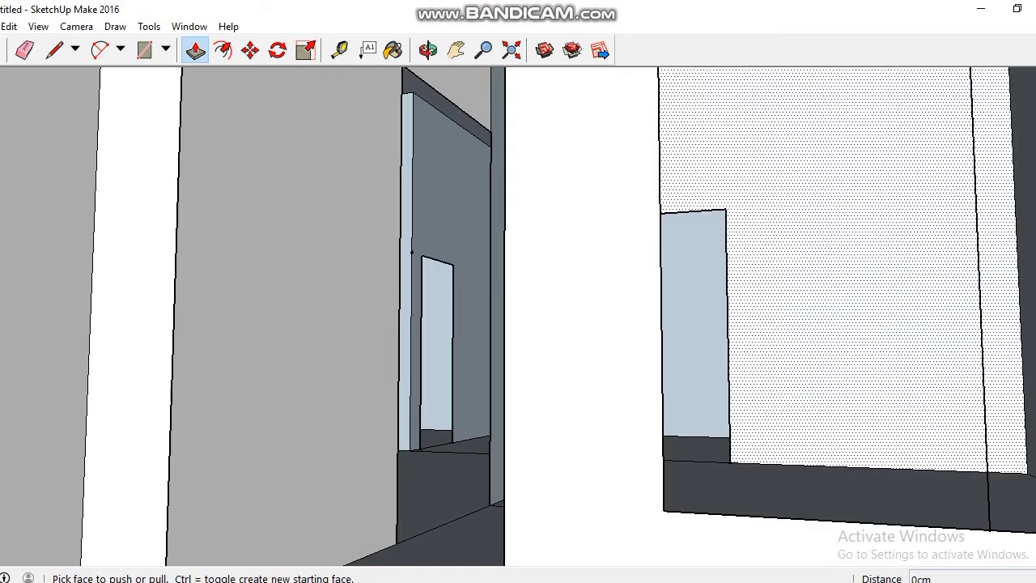
click(459, 50)
mouse_move(485, 324)
mouse_down()
mouse_move(559, 291)
mouse_move(672, 279)
mouse_up()
click(39, 27)
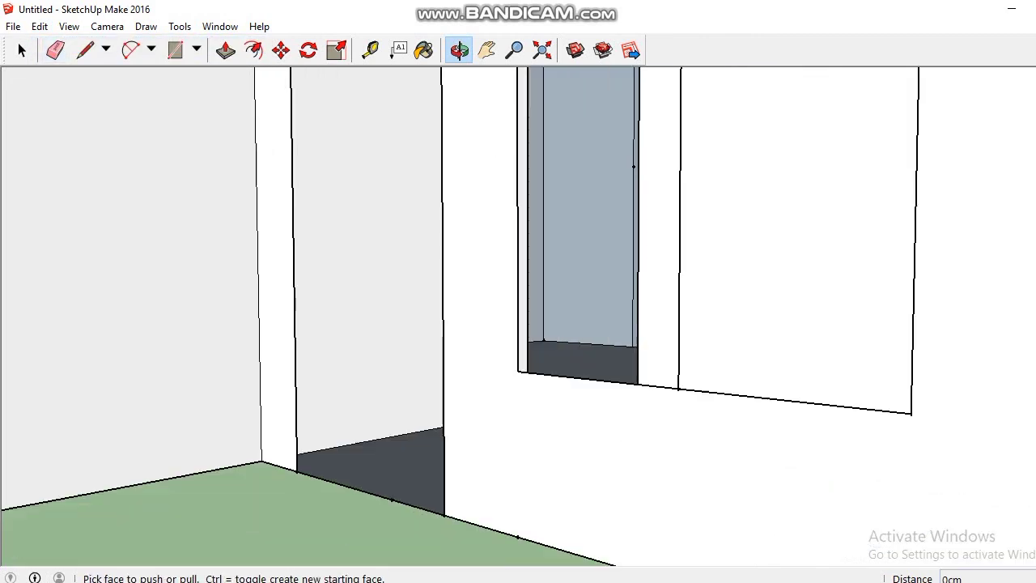
scroll(518, 291, down, 5)
shift+middle_drag(518, 324, 518, 267)
click(487, 50)
drag(502, 267, 516, 498)
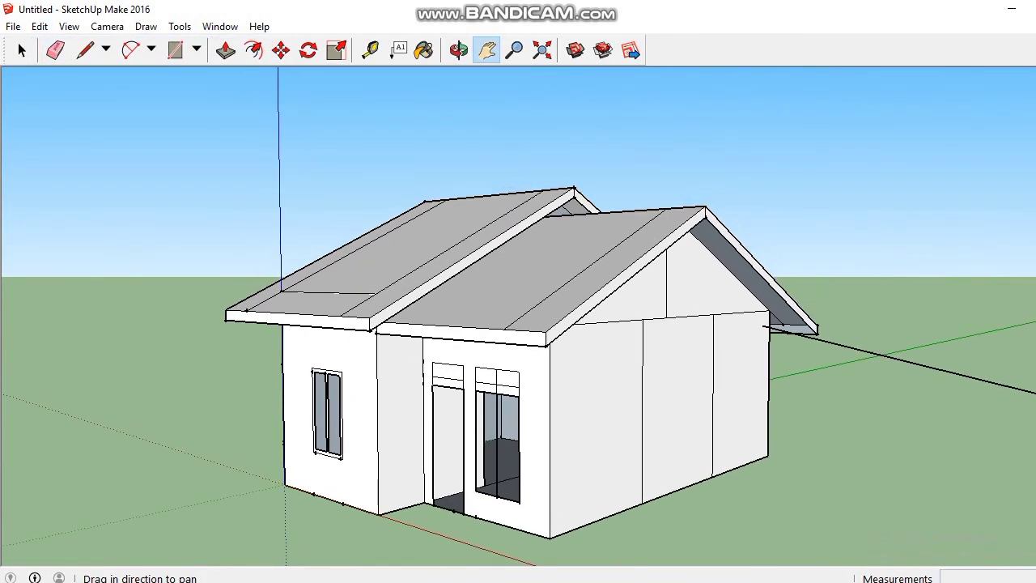
click(459, 50)
drag(551, 315, 607, 211)
scroll(567, 283, up, 2)
click(416, 50)
drag(518, 340, 506, 235)
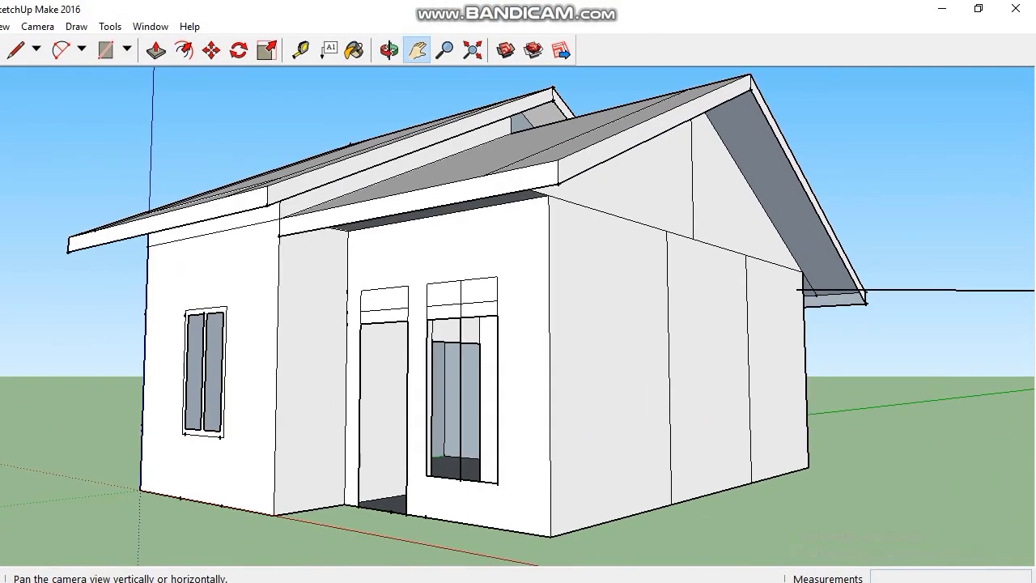
Mark guide points at 65 cm intervals up the inner corner edge of the recessed entrance wall
click(389, 50)
drag(485, 324, 489, 267)
click(300, 51)
click(352, 216)
click(343, 491)
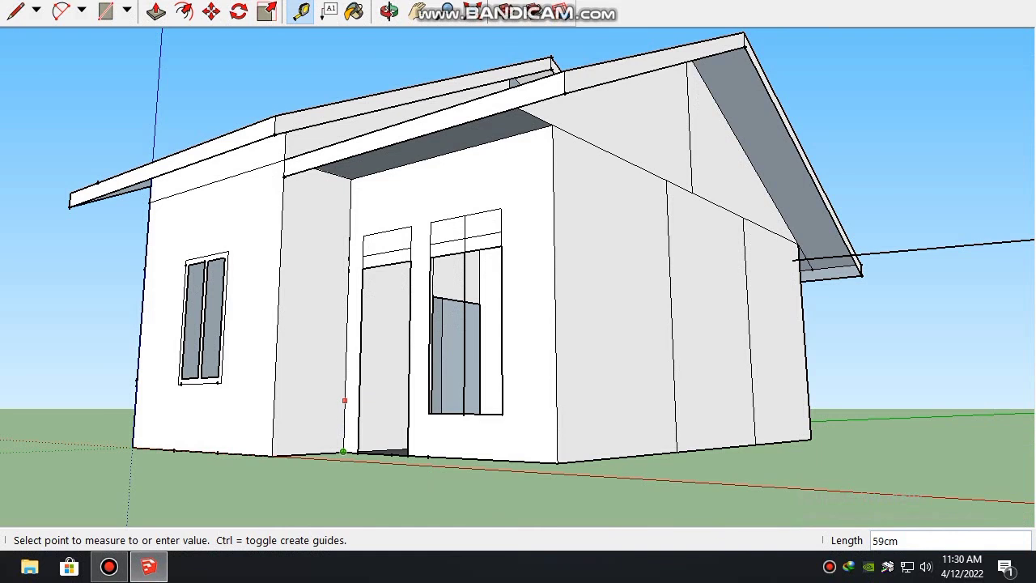
click(344, 395)
click(344, 395)
text(65)
key(Return)
click(346, 340)
click(347, 286)
click(347, 285)
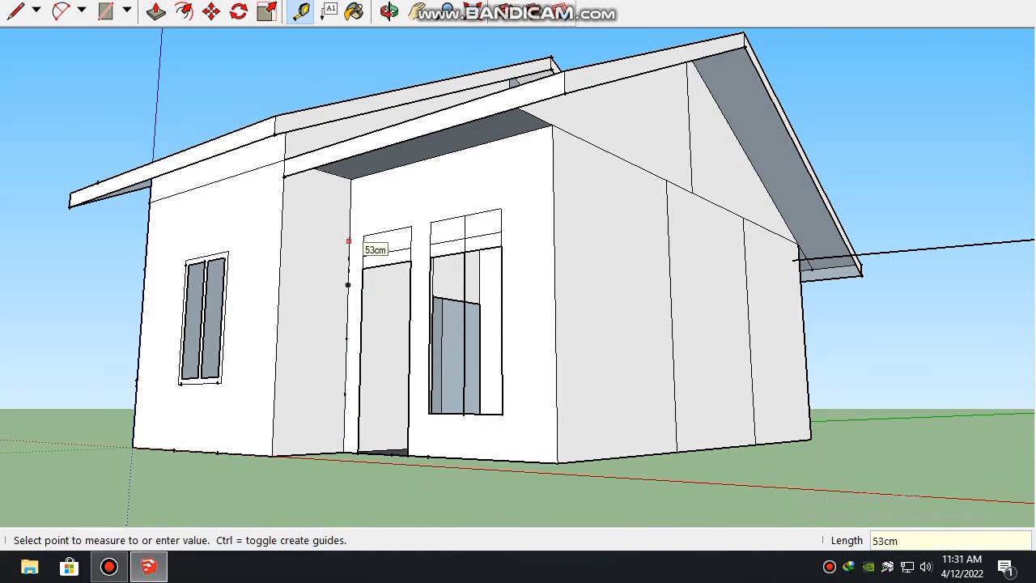
click(349, 234)
Mark a second guide point 10 cm from each of the points on the inner corner edge
scroll(348, 235, up, 2)
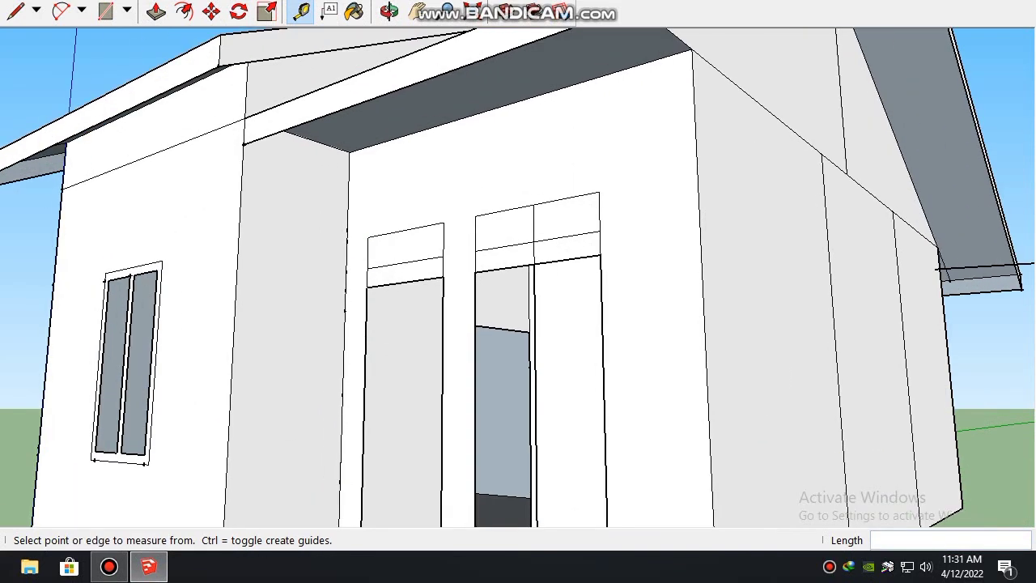
click(416, 11)
drag(453, 324, 445, 206)
click(297, 11)
click(332, 377)
text(10)
key(Return)
click(388, 330)
text(10)
key(Return)
text(10)
key(Return)
click(390, 248)
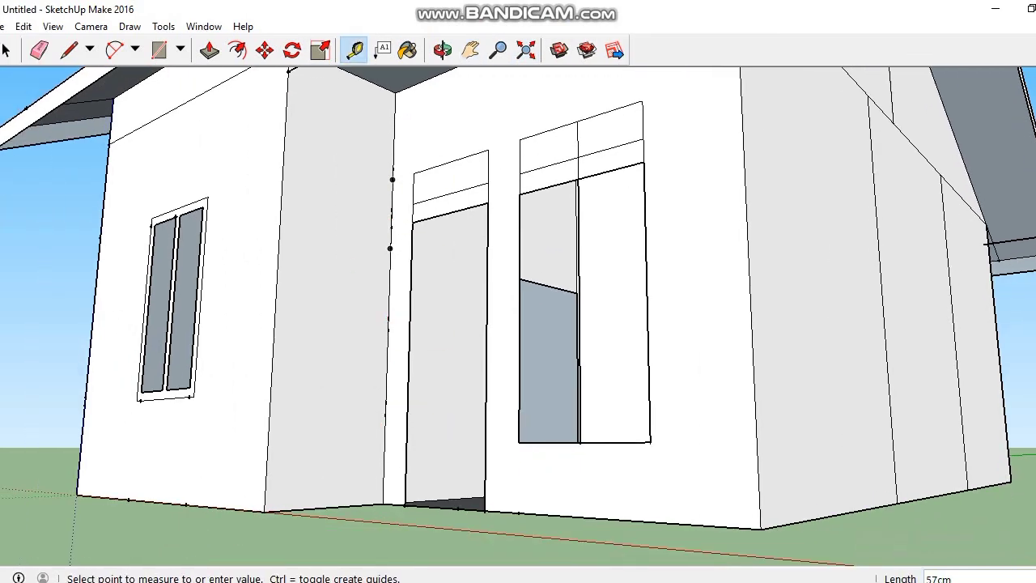
key(Escape)
click(392, 169)
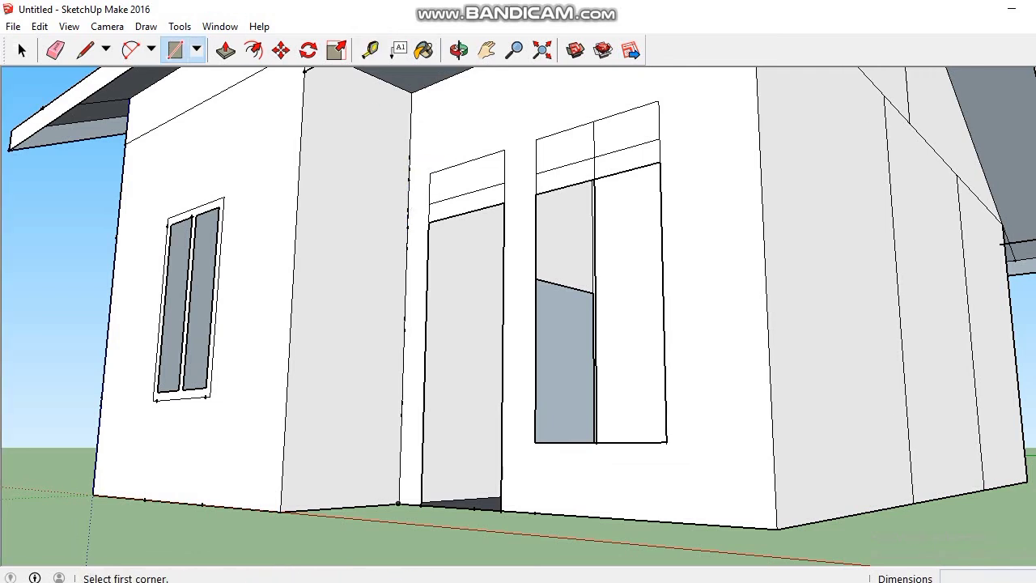
Draw horizontal 100 cm wide strips across the entrance side wall between the paired guide points, undoing one wrong rectangle
click(319, 93)
middle_drag(412, 167, 567, 210)
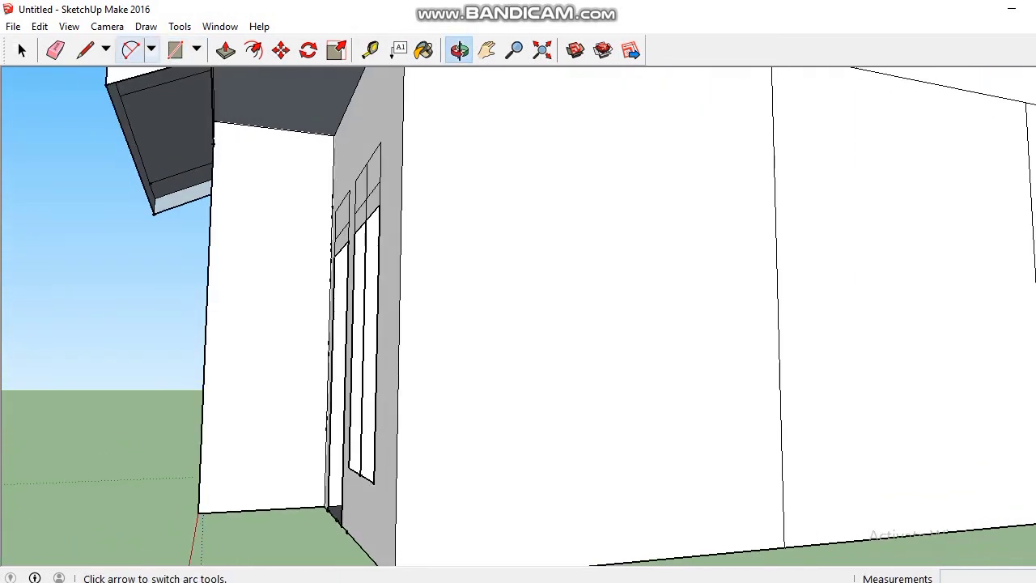
click(175, 50)
click(333, 208)
click(213, 122)
click(459, 51)
drag(365, 243, 502, 243)
click(175, 50)
click(393, 202)
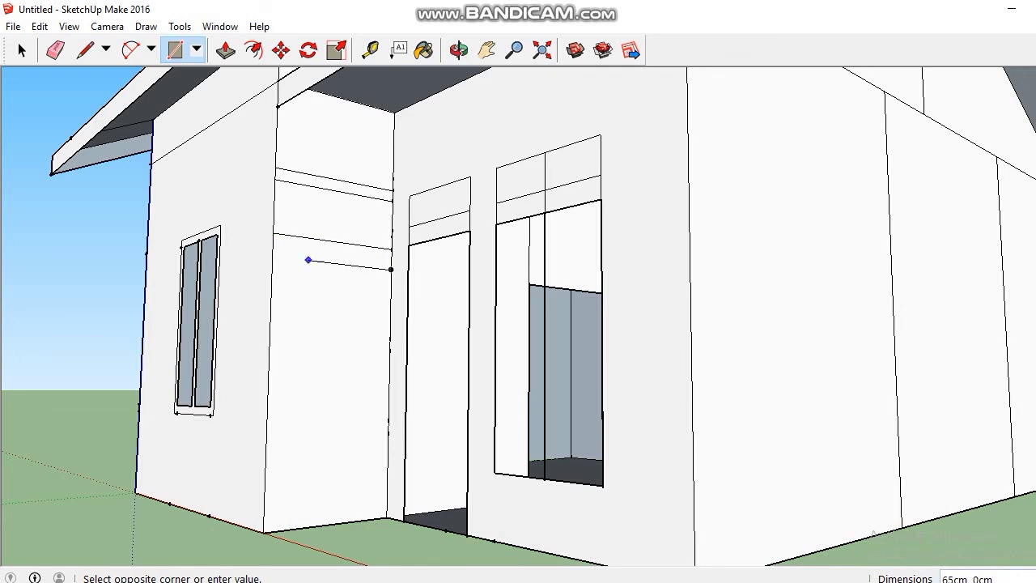
click(39, 26)
click(69, 43)
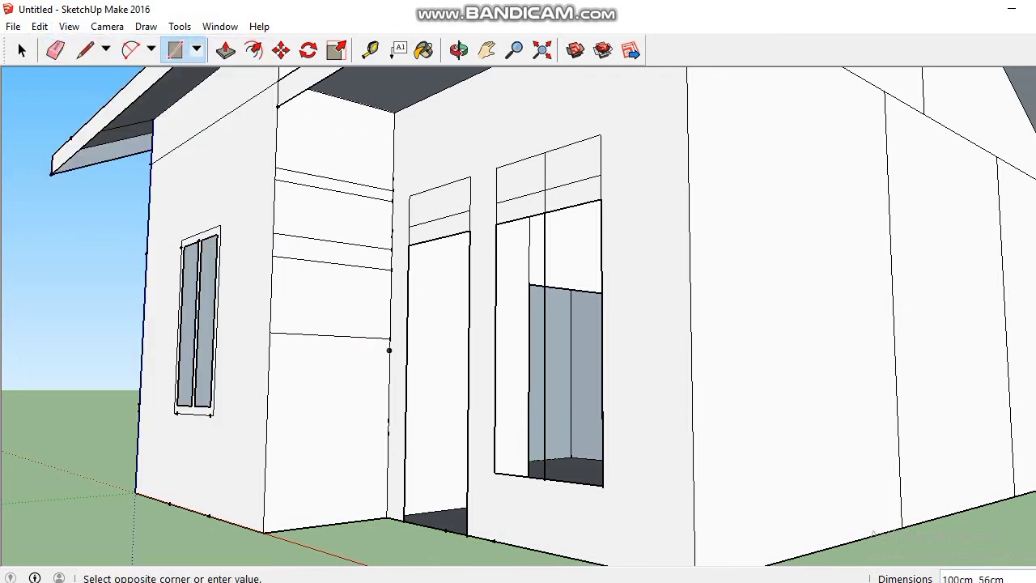
click(388, 350)
Correct the upper edge of the second strip from the top and draw the lowest 10 cm strip across the side wall
key(t)
click(391, 249)
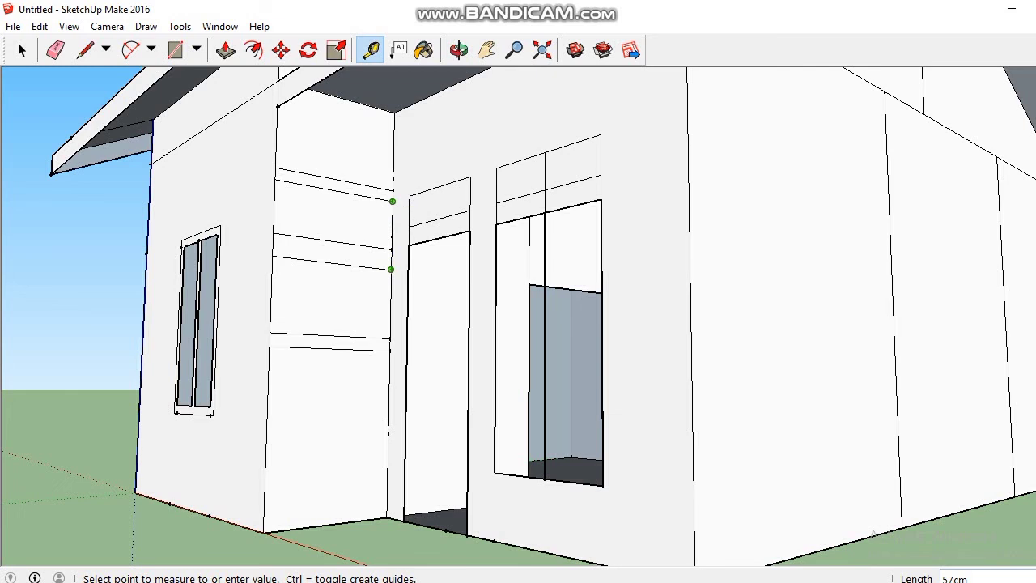
key(e)
key(t)
click(271, 245)
key(r)
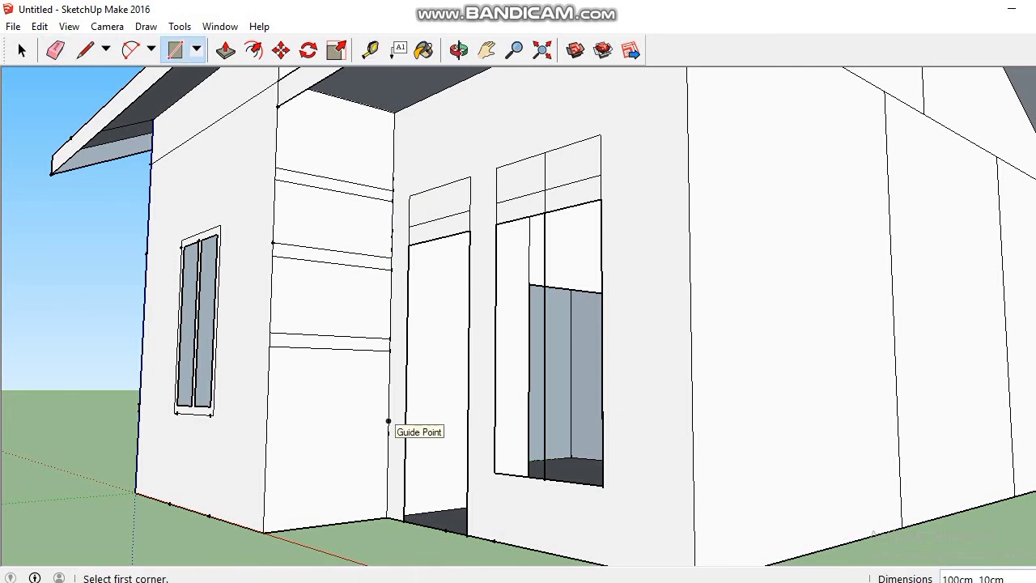
click(388, 433)
click(267, 425)
Paint the five wall panels between the strips with the black material from the Stone collection
key(b)
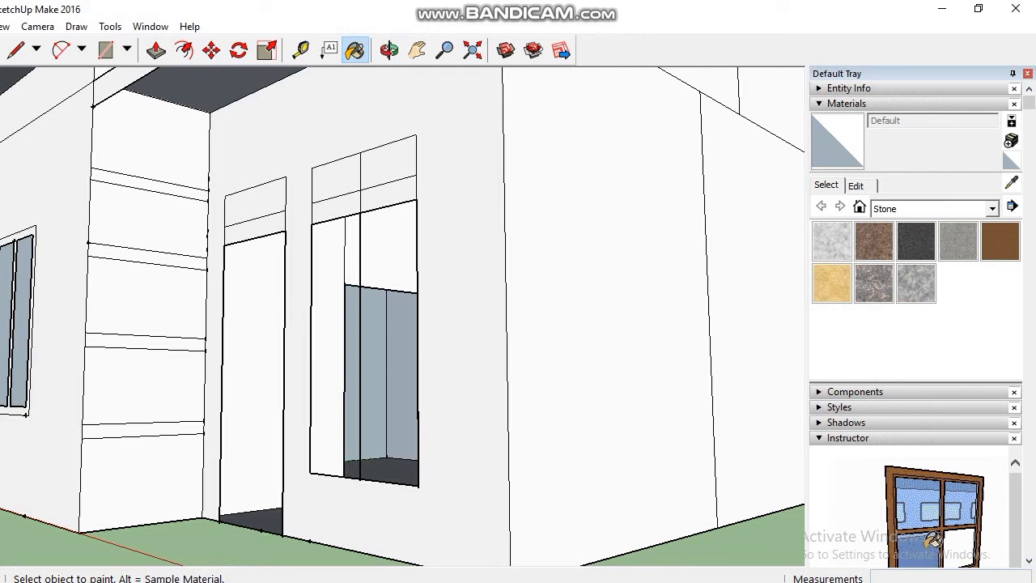
click(916, 240)
click(214, 298)
click(214, 387)
click(212, 484)
click(217, 180)
click(218, 98)
Paint the four horizontal strips with Color A07 from the Colors collection, then close the materials tray
click(992, 209)
click(992, 209)
click(992, 209)
click(897, 265)
click(916, 282)
click(149, 185)
click(147, 256)
click(145, 342)
click(212, 430)
scroll(346, 324, down, 4)
key(o)
drag(346, 323, 454, 421)
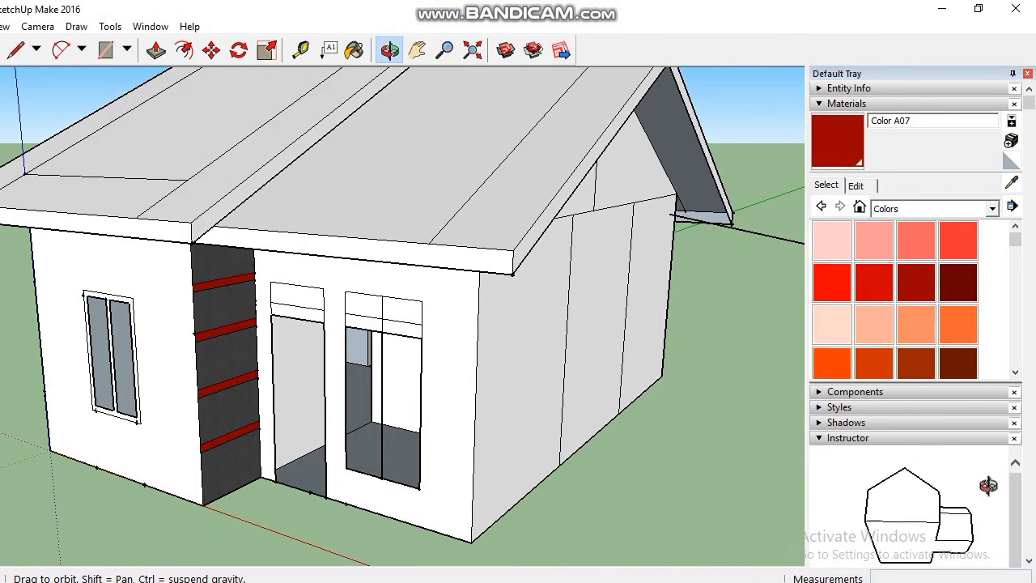
click(1028, 74)
Mark guide points 7 cm outward from both upper corners of the door outline
scroll(642, 354, up, 5)
drag(642, 354, 789, 324)
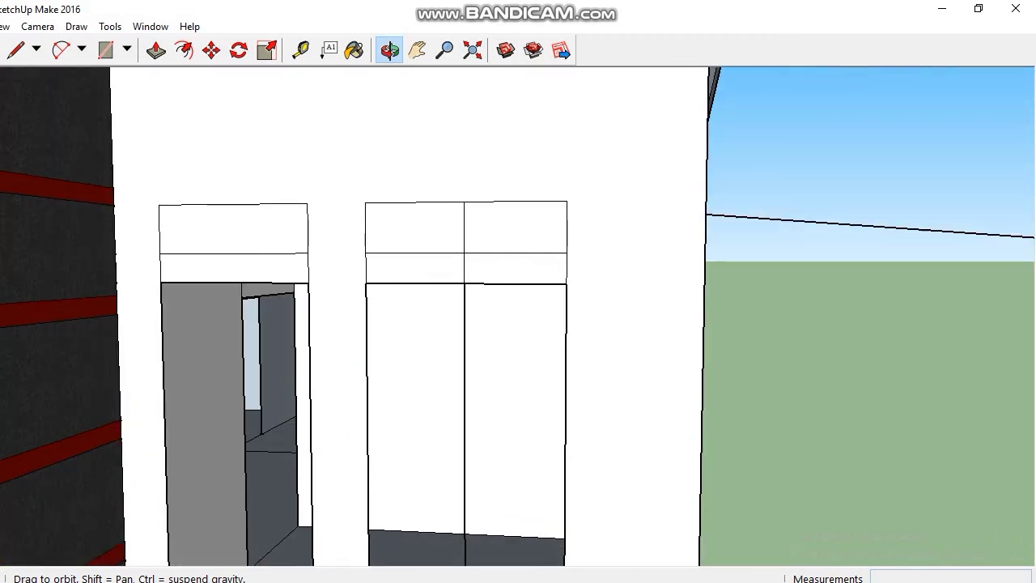
click(370, 51)
click(377, 203)
click(390, 203)
click(434, 202)
text(7)
key(Return)
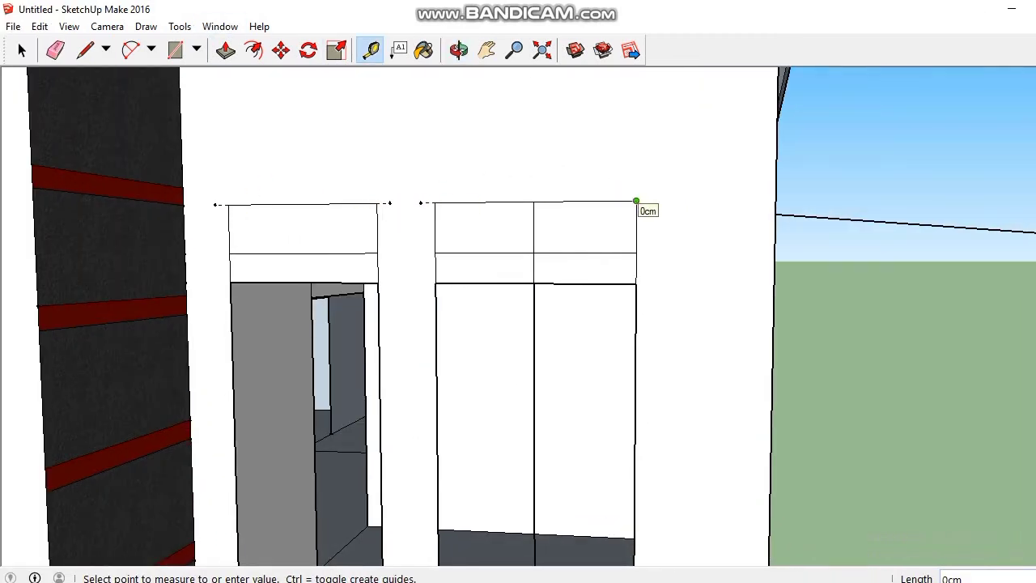
Mark guide points 7 cm inward from both upper corners of the large window outline
click(370, 50)
click(434, 202)
text(7)
key(Return)
click(637, 201)
text(7)
key(Return)
Draw a 7 cm wide vertical rectangle down each side of the large window from the guide points
click(176, 50)
click(435, 203)
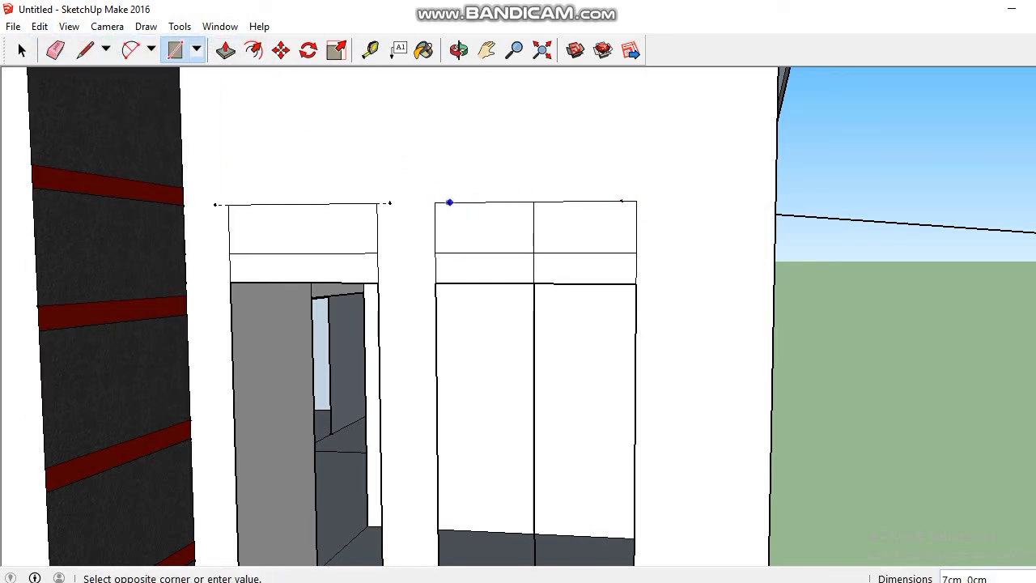
click(438, 530)
click(622, 203)
click(633, 537)
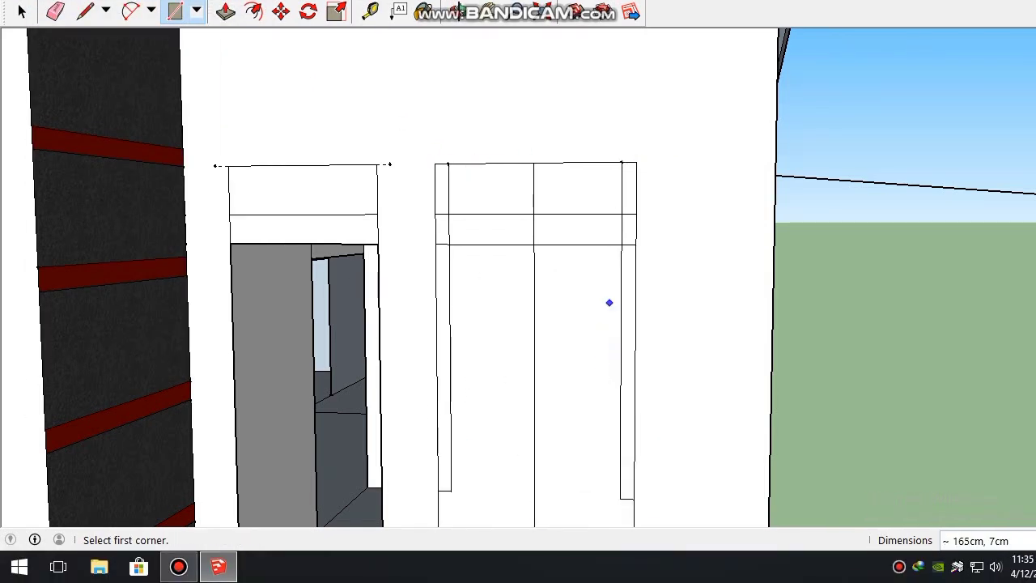
Undo the short side rectangle and redraw the window's side members down to the sill
scroll(506, 249, down, 3)
click(42, 28)
click(71, 47)
click(585, 191)
click(593, 480)
click(467, 192)
Mark 7 cm above the window's outer upper corner and draw a continuous head strip over the window and door
key(t)
click(594, 192)
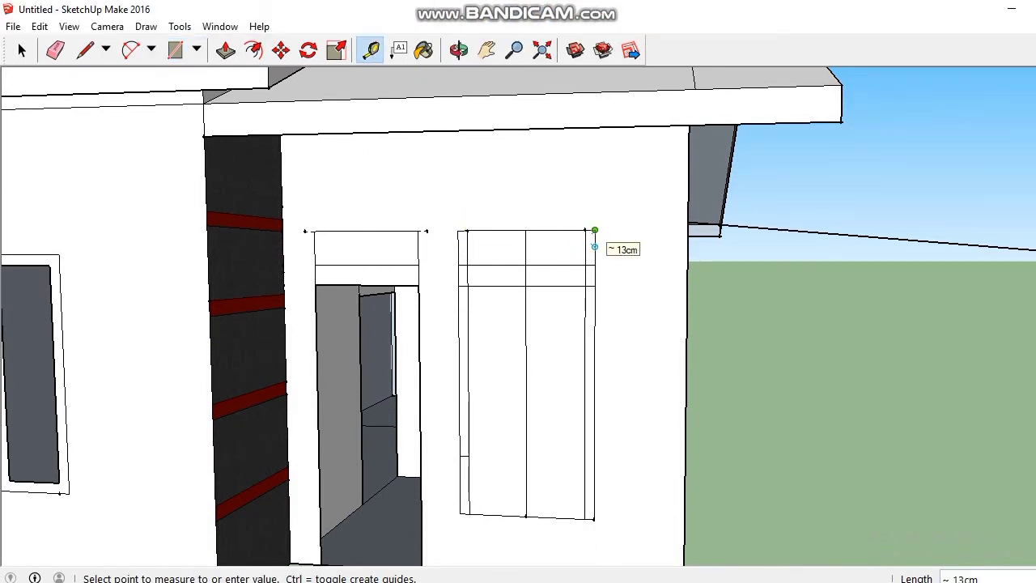
text(7)
key(Return)
key(r)
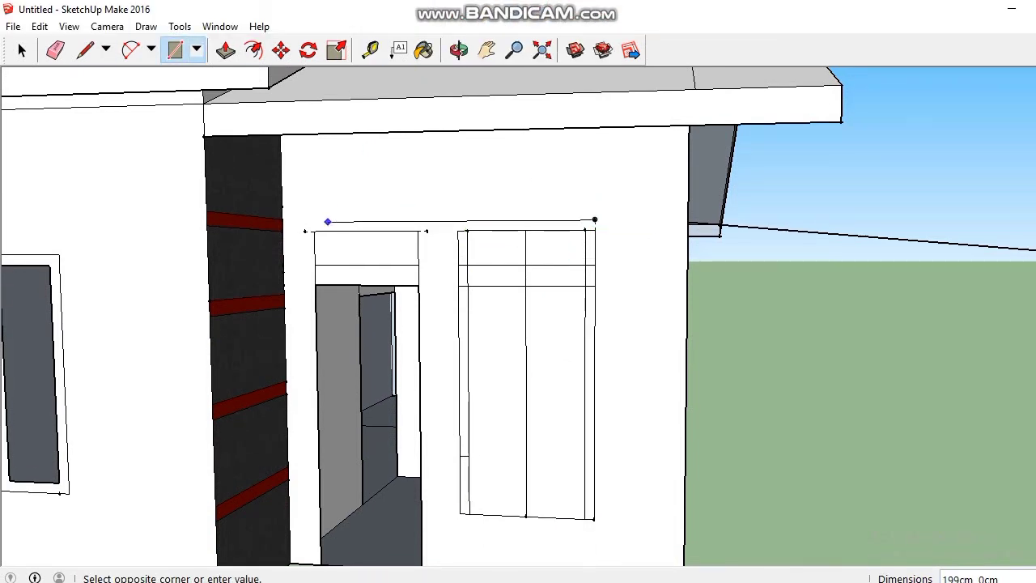
shift+middle_drag(308, 329, 319, 276)
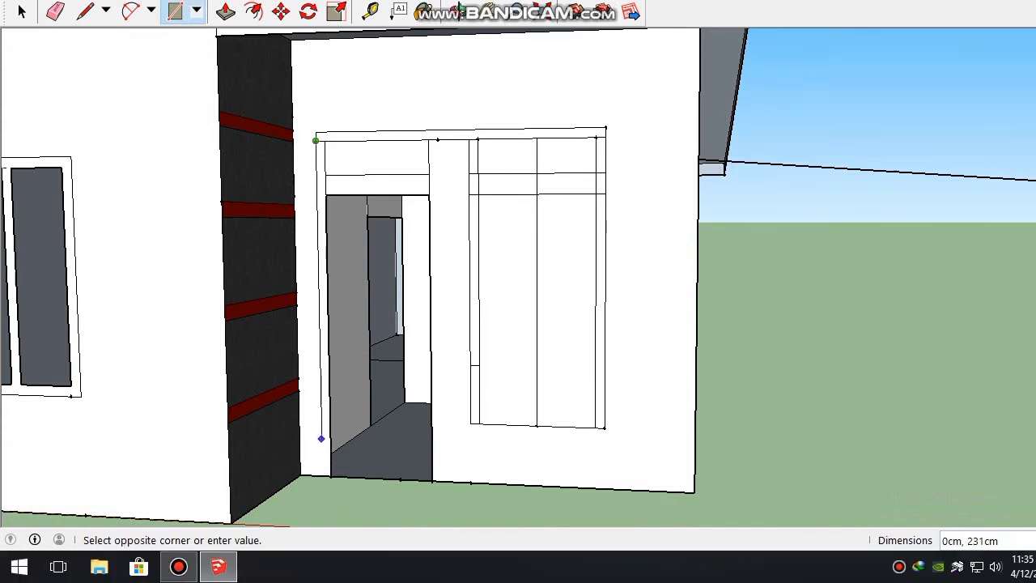
Draw two 7 cm wide jambs down the sides of the door to the floor line
click(331, 514)
click(438, 179)
click(432, 520)
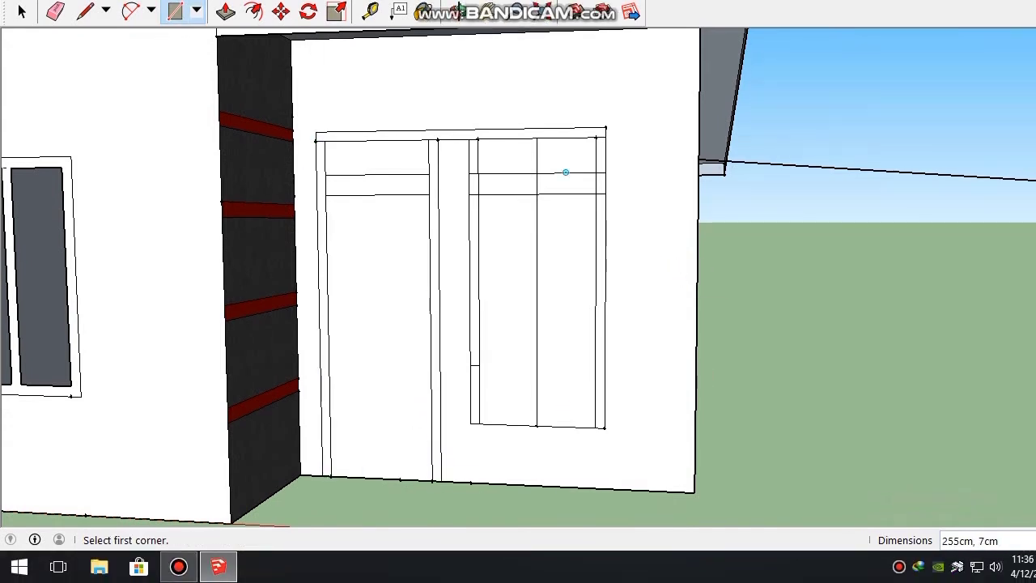
Mark guide points on both sides of the large window's centre line along its head
scroll(565, 172, up, 2)
shift+middle_drag(566, 172, 578, 167)
key(t)
click(538, 119)
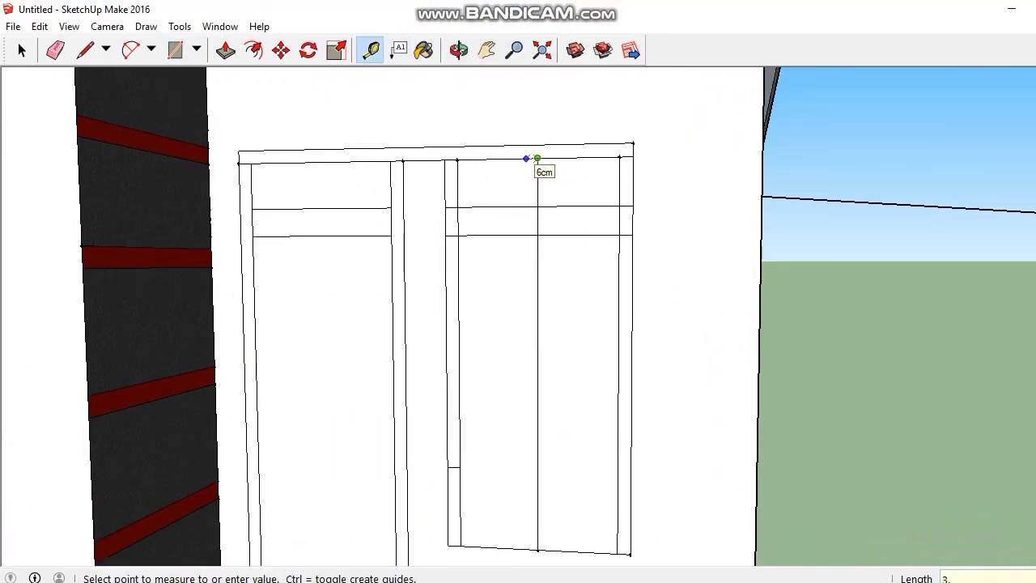
click(370, 50)
click(538, 158)
click(175, 51)
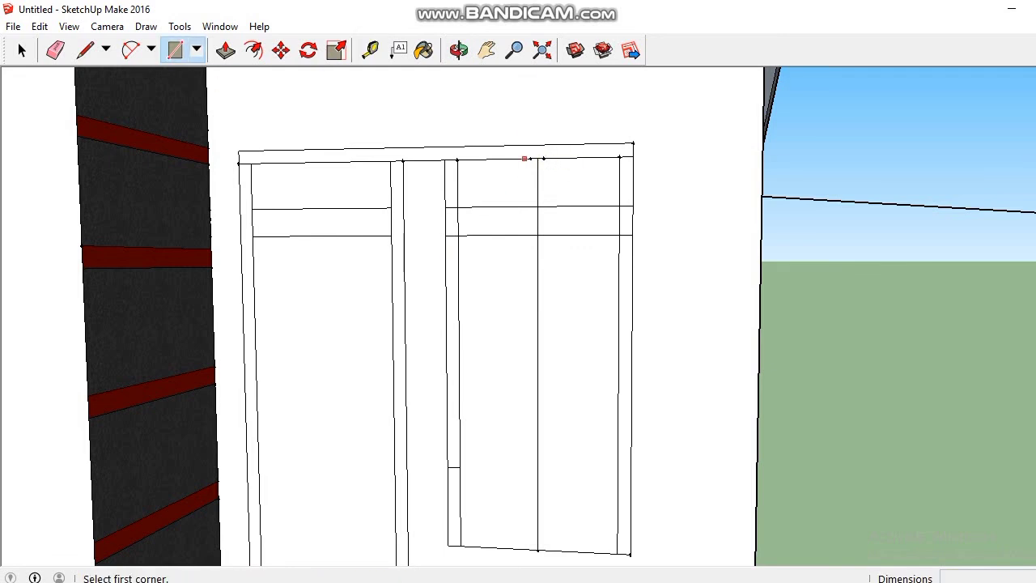
Draw a narrow mullion rectangle around the large window's centre line, from the marked points at the head down to the sill
scroll(532, 157, up, 2)
click(529, 152)
click(486, 51)
drag(486, 324, 486, 125)
click(174, 50)
click(538, 483)
click(486, 51)
drag(470, 162, 397, 328)
click(175, 50)
click(471, 121)
click(486, 50)
drag(479, 340, 480, 122)
click(175, 50)
click(469, 432)
Erase the window's old centre line and the frame lines crossing the band between its upper lights and lower panes
click(55, 50)
click(357, 321)
click(469, 324)
click(486, 50)
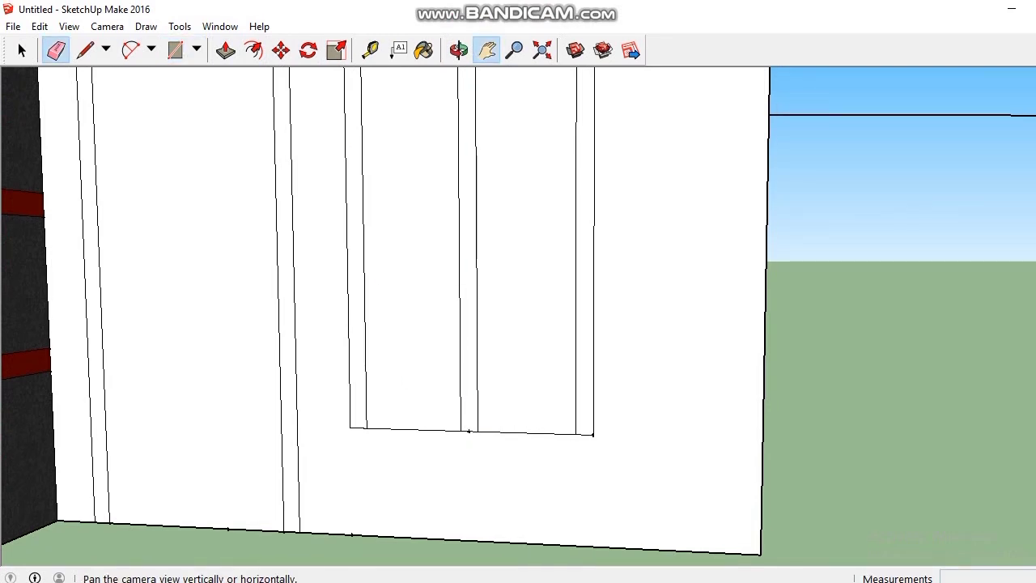
drag(479, 162, 463, 396)
click(55, 50)
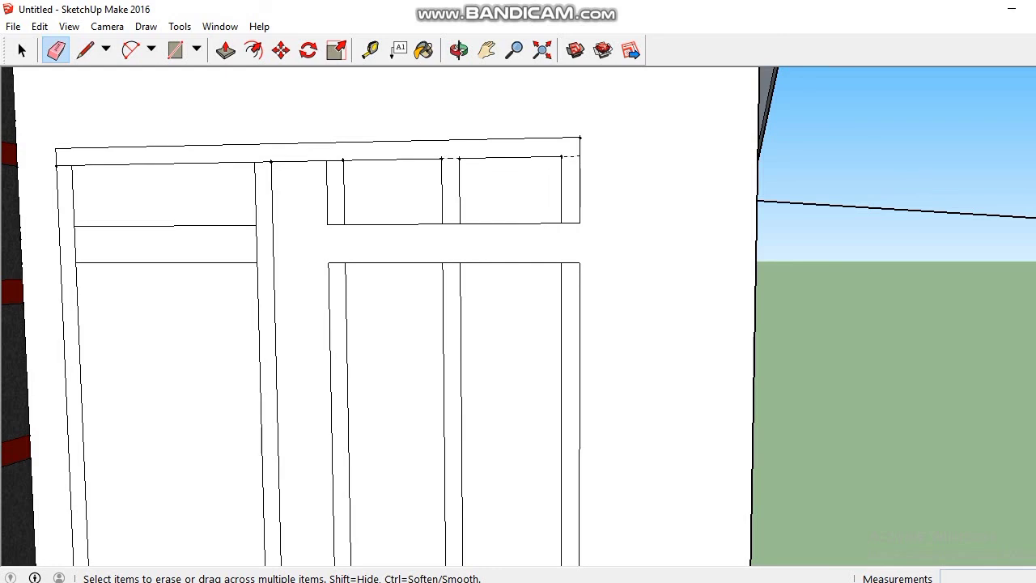
Close off the door and window heads with vertical lines and erase the head strip pieces joining them
click(175, 50)
click(56, 148)
click(86, 50)
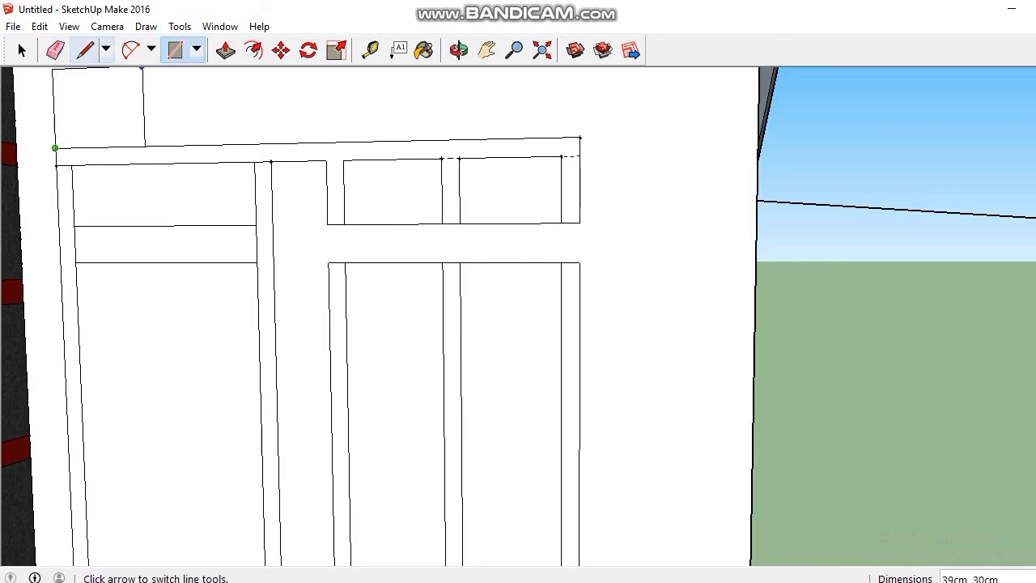
key(e)
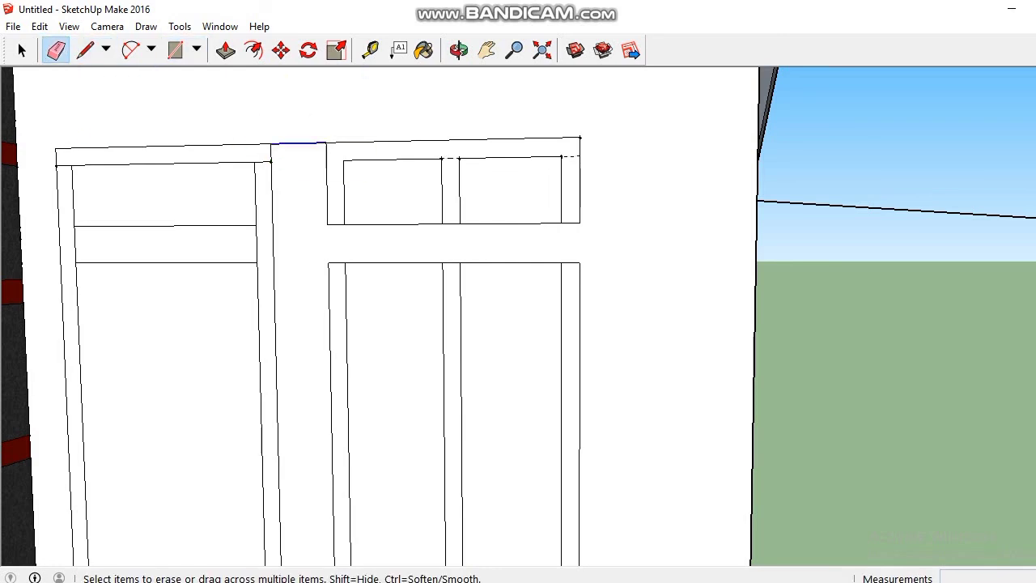
Extend the door's transom lines 7 cm across its jambs and erase the jamb piece between them
key(l)
click(58, 225)
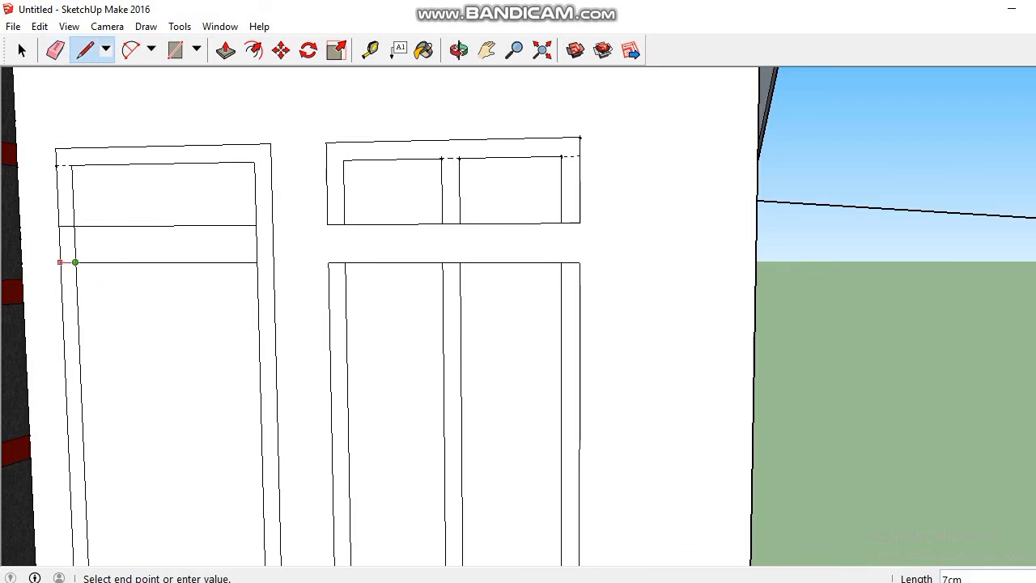
click(74, 262)
key(e)
key(l)
click(256, 225)
Mark 7 cm above the upper lights' lower edge and draw a bottom rail rectangle across the door and window lights
key(t)
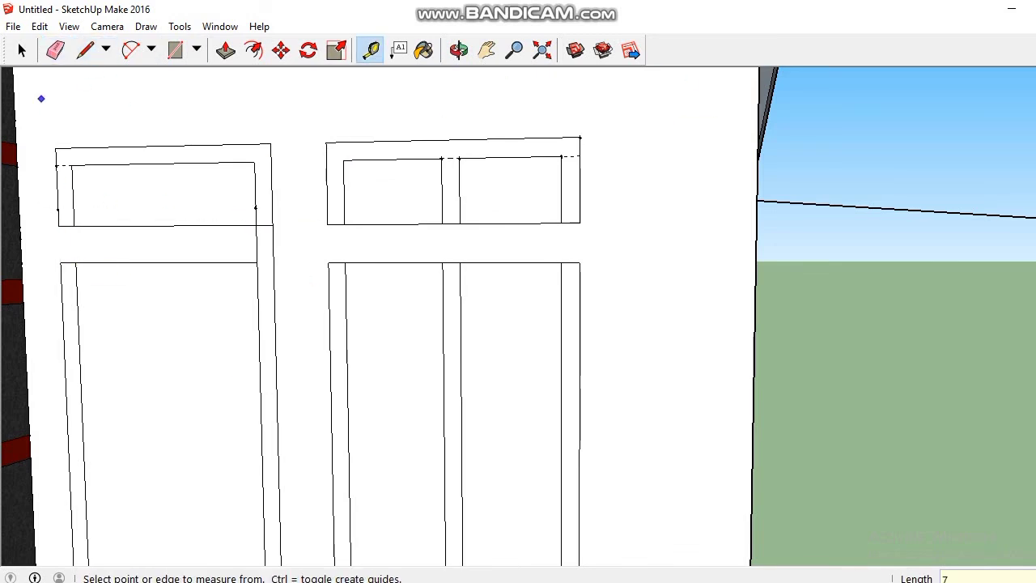
key(r)
click(58, 209)
click(579, 205)
Undo the last change, close the door's other jamb, and erase the surplus rail and frame lines around the upper lights
click(55, 50)
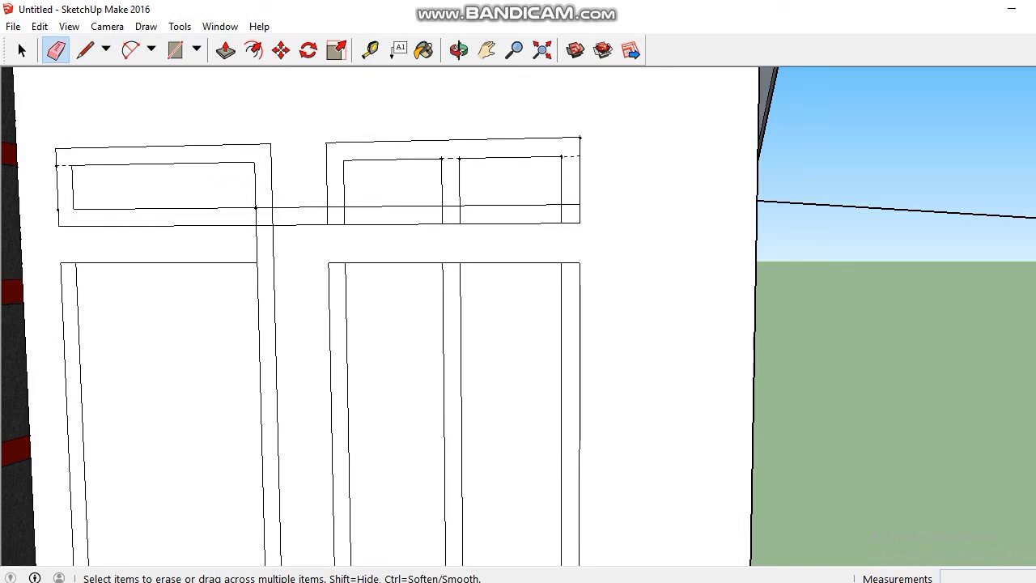
click(38, 26)
click(81, 42)
click(85, 49)
click(55, 50)
click(274, 243)
click(300, 208)
click(562, 214)
Draw a top rail across the lower door and window frames and erase the overlapping lines at the jambs and mullion
click(370, 50)
click(176, 49)
click(61, 280)
click(580, 263)
click(55, 49)
click(76, 272)
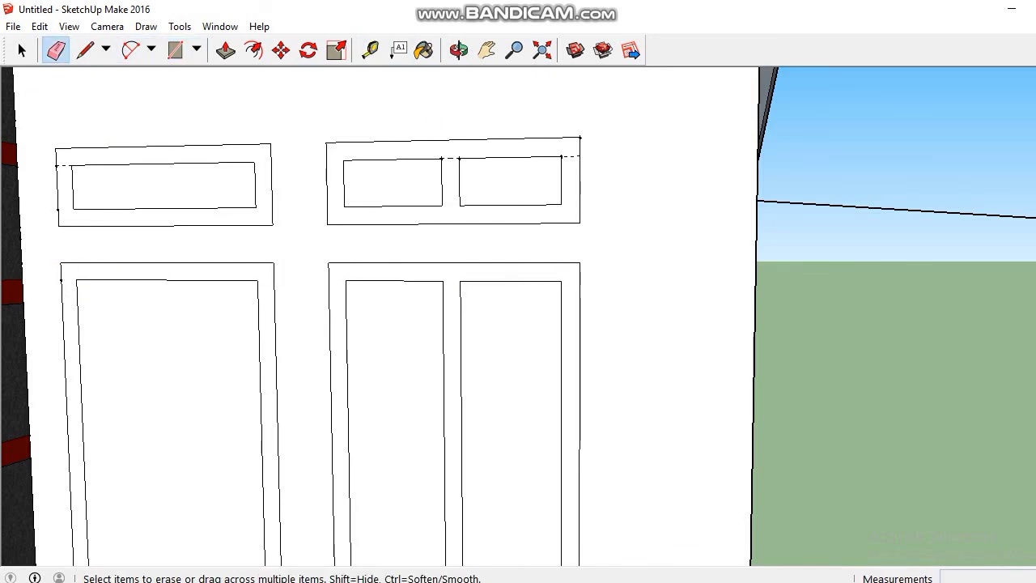
Draw a rectangle about 68 by 65 cm from the entrance wall's outer upper corner to the window frame's upper corner
scroll(580, 247, down, 6)
middle_drag(939, 299, 679, 328)
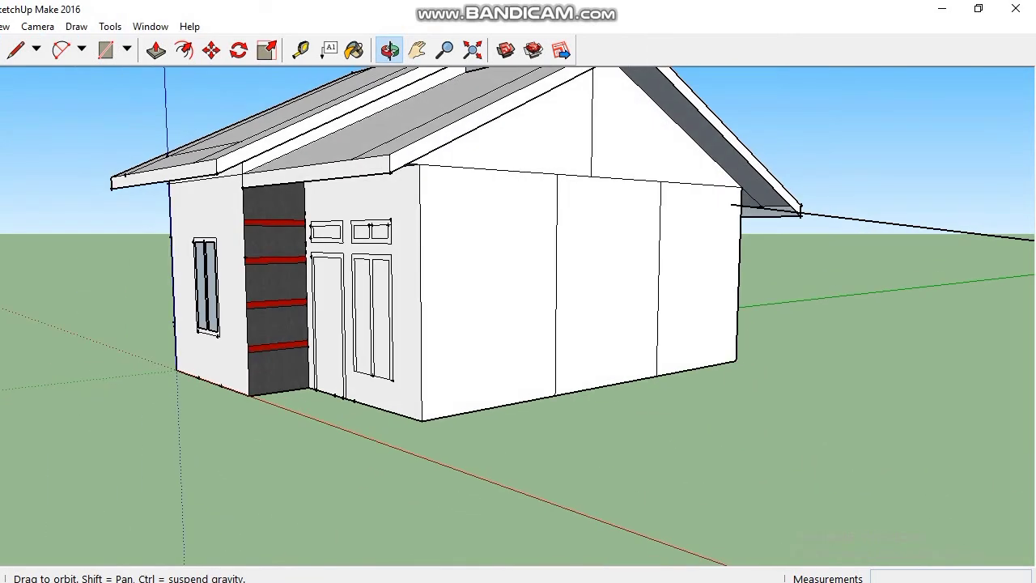
click(300, 49)
click(419, 164)
click(106, 50)
click(419, 164)
click(391, 219)
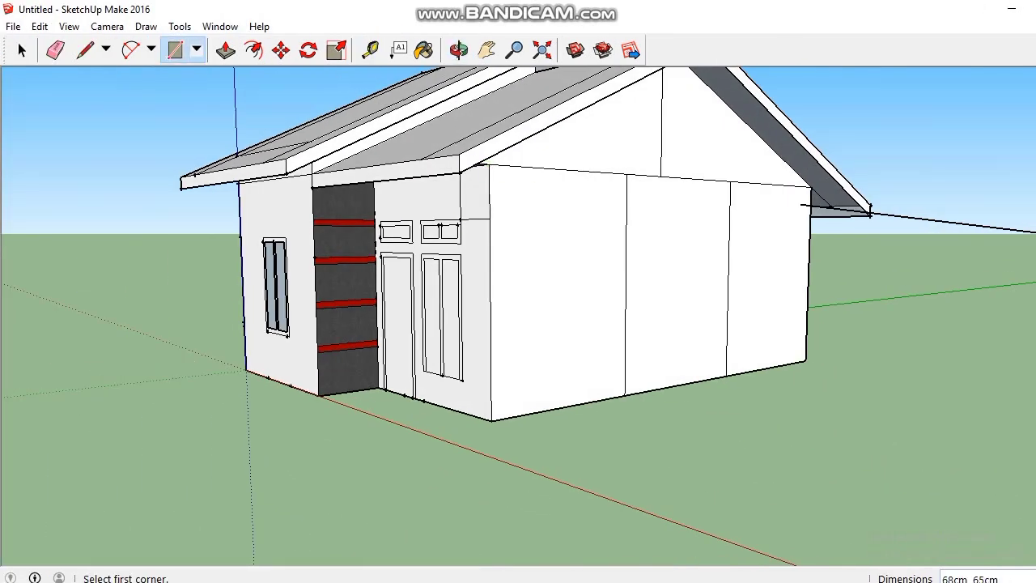
Mark a point on the entrance wall's outer edge and draw a 300 by 51 cm rectangle above the door and window
key(t)
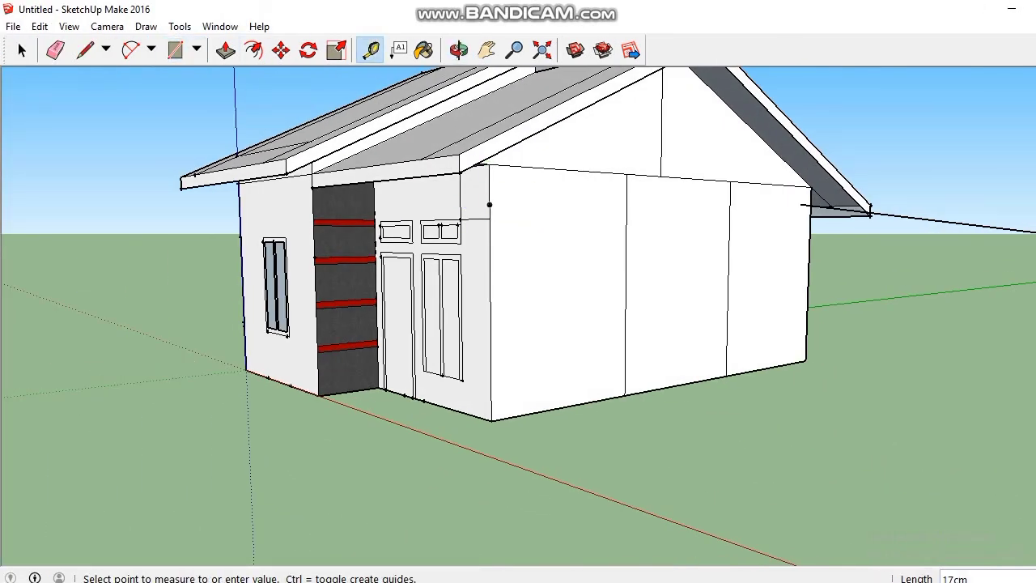
click(176, 51)
click(489, 202)
middle_drag(376, 209, 376, 172)
click(381, 166)
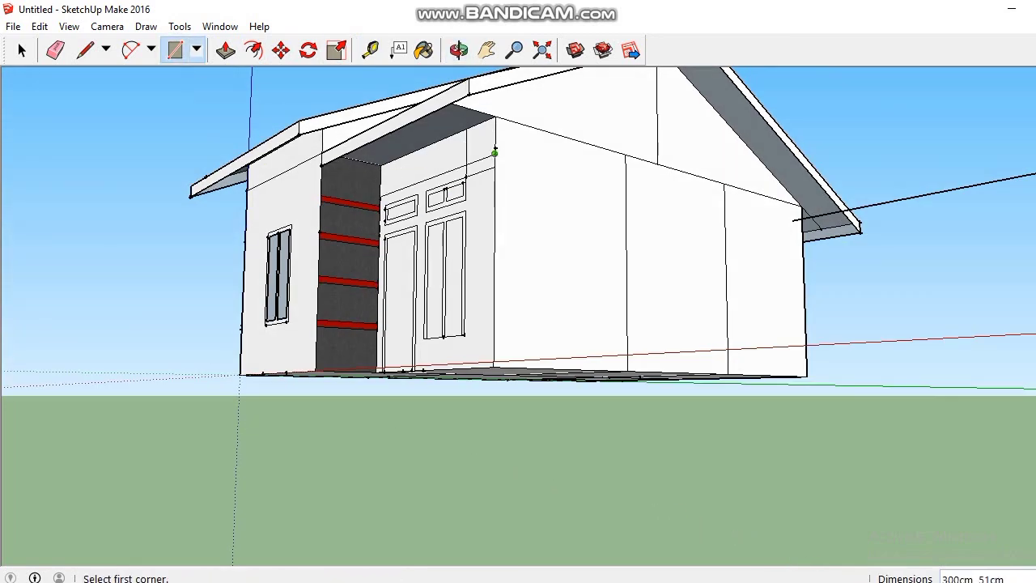
Mark the canopy thickness on the striped wall's front edge and draw the 300 cm wide canopy slab projecting over the entrance
middle_drag(476, 73, 193, 58)
middle_drag(834, 192, 827, 206)
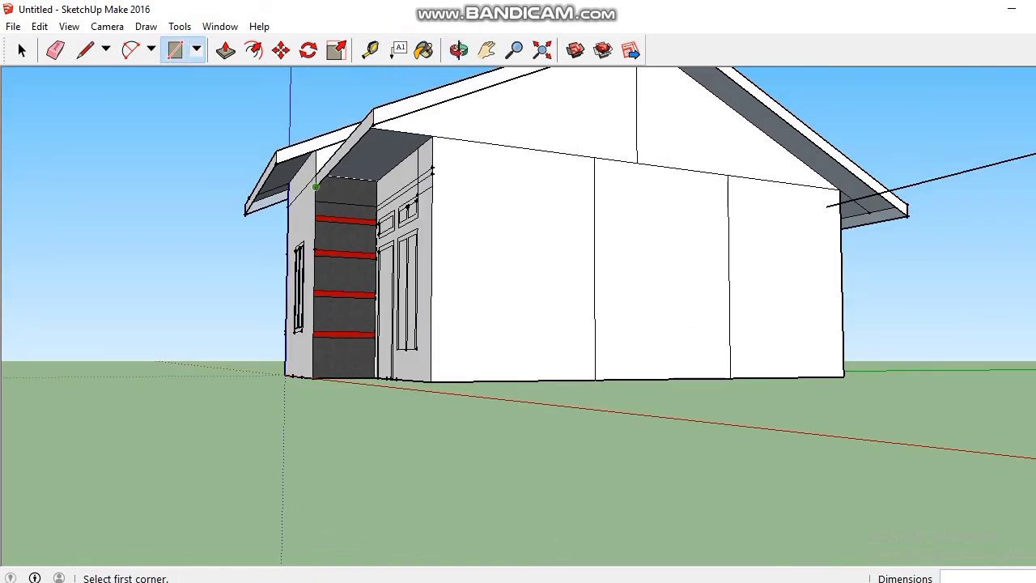
key(t)
key(r)
click(315, 201)
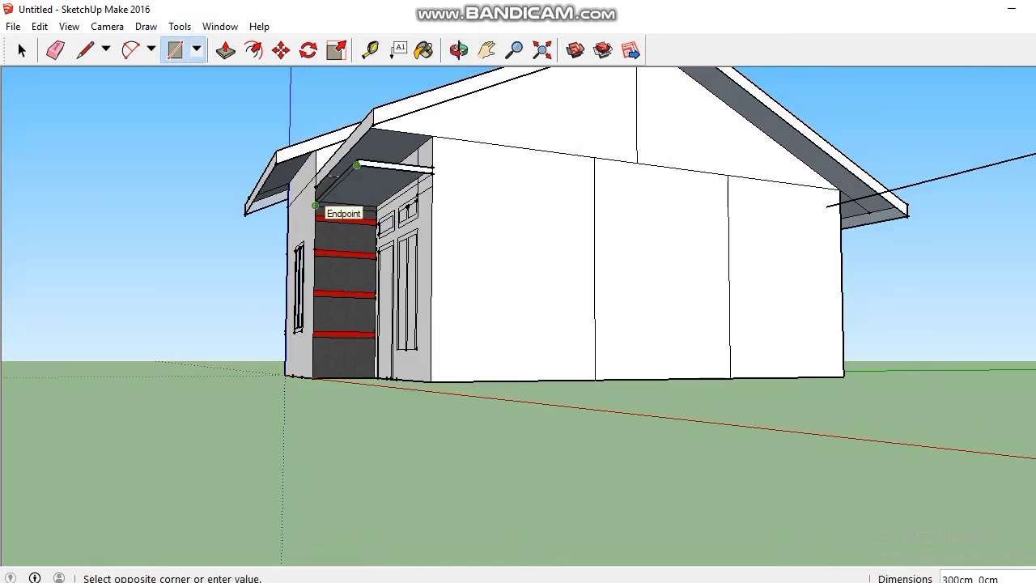
click(370, 51)
click(357, 165)
click(315, 200)
click(39, 27)
click(85, 176)
Close the front face of the entrance canopy with a rectangle from its outer corner
middle_drag(293, 272, 321, 271)
scroll(321, 272, up, 2)
key(l)
key(r)
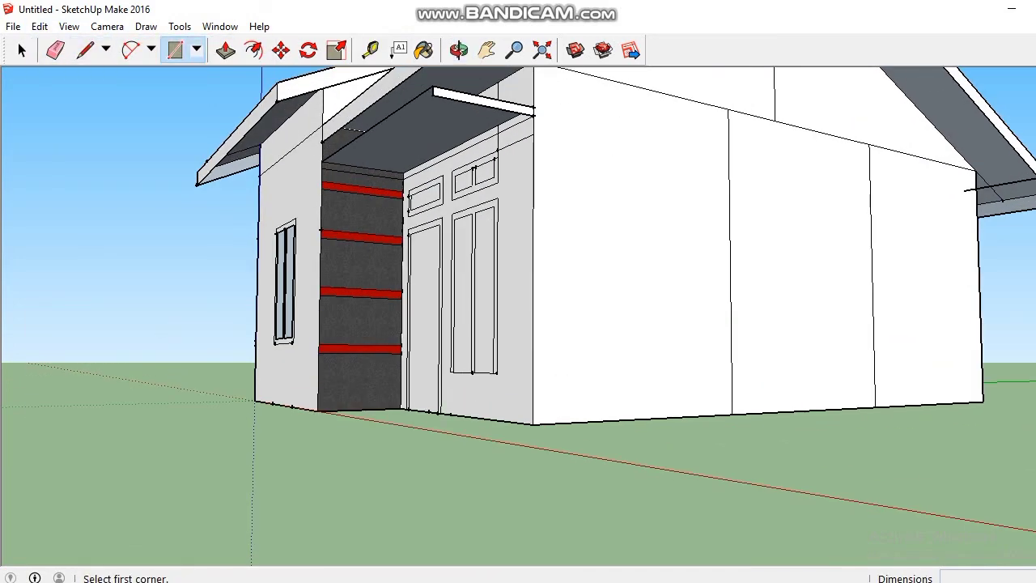
click(432, 87)
Mark a point beside the small front window's upper corner and draw a 162 by 5 cm strip down its open side
middle_drag(432, 90, 696, 178)
scroll(486, 226, up, 3)
click(370, 50)
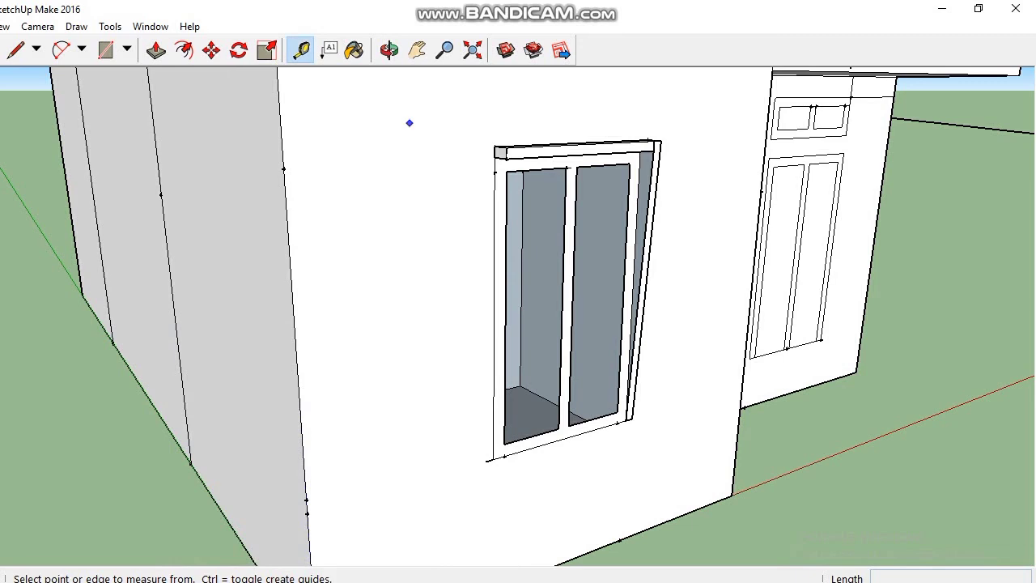
click(480, 148)
click(388, 50)
drag(392, 162, 356, 275)
click(106, 50)
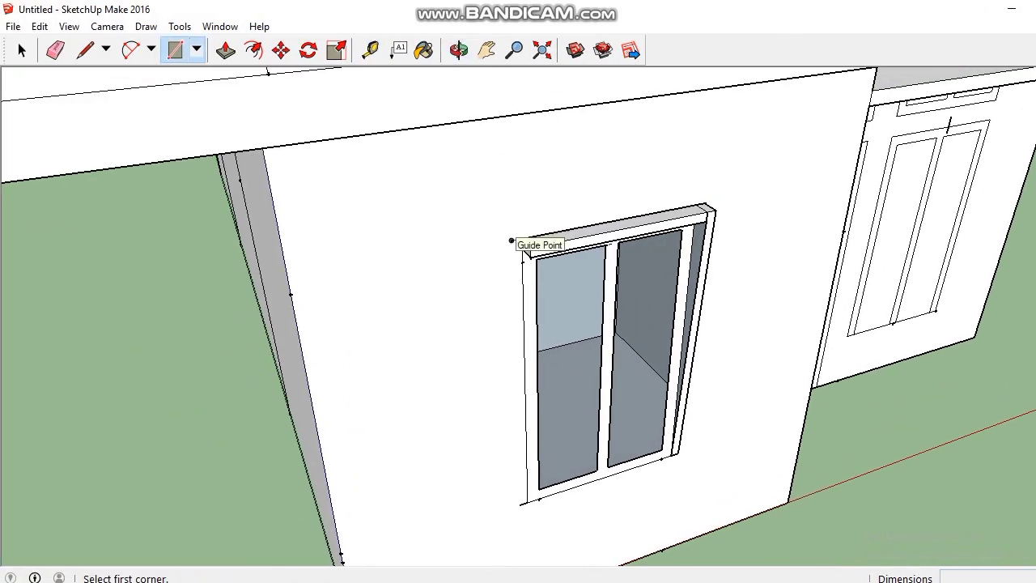
click(442, 241)
click(462, 247)
click(512, 241)
click(526, 502)
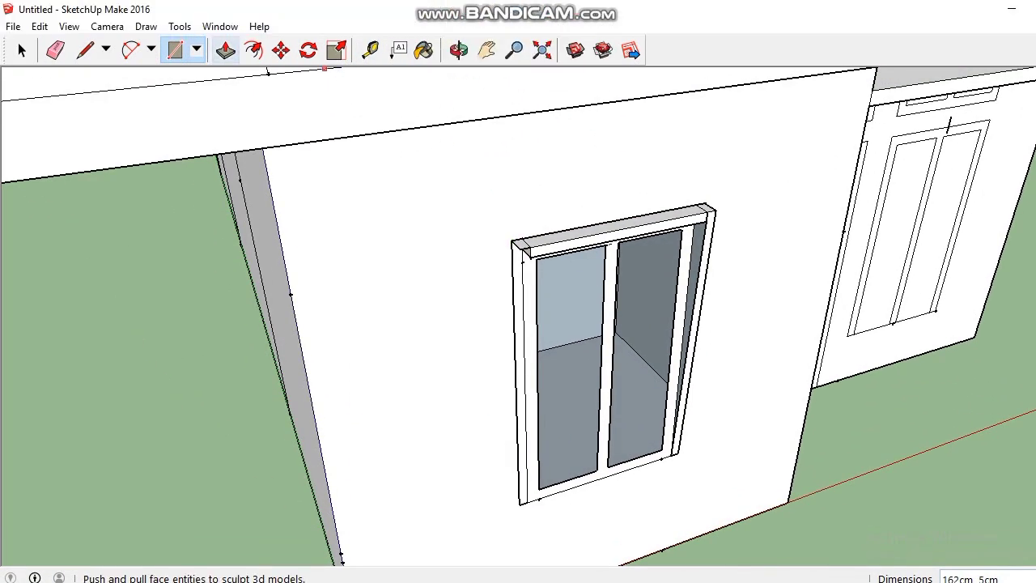
Close the projecting side piece of the small window's surround along its full height
scroll(308, 151, up, 1)
click(458, 52)
drag(461, 251, 453, 142)
click(85, 50)
middle_drag(494, 93, 470, 104)
mouse_move(293, 155)
middle_down()
mouse_move(373, 171)
mouse_move(277, 142)
middle_up()
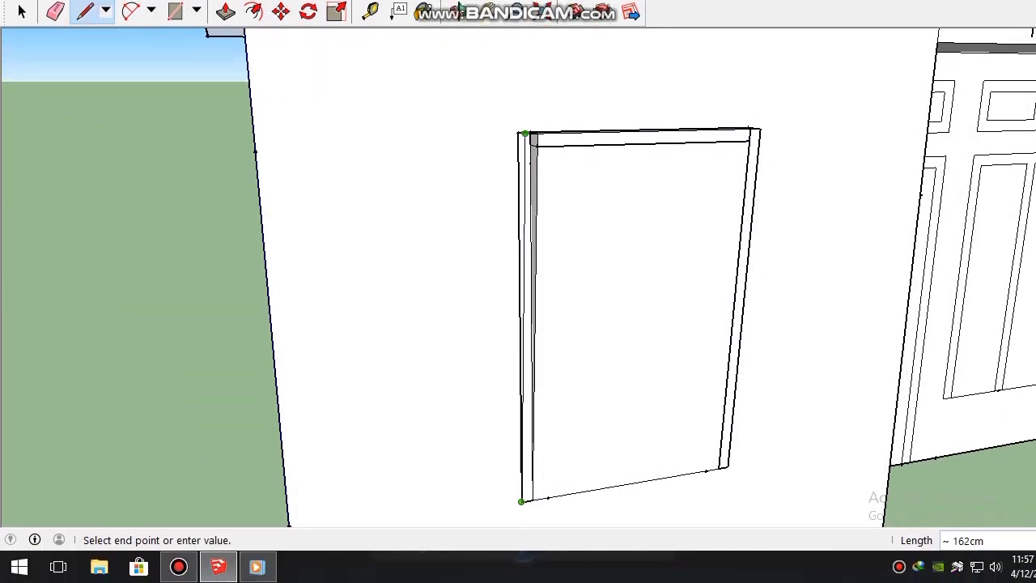
key(p)
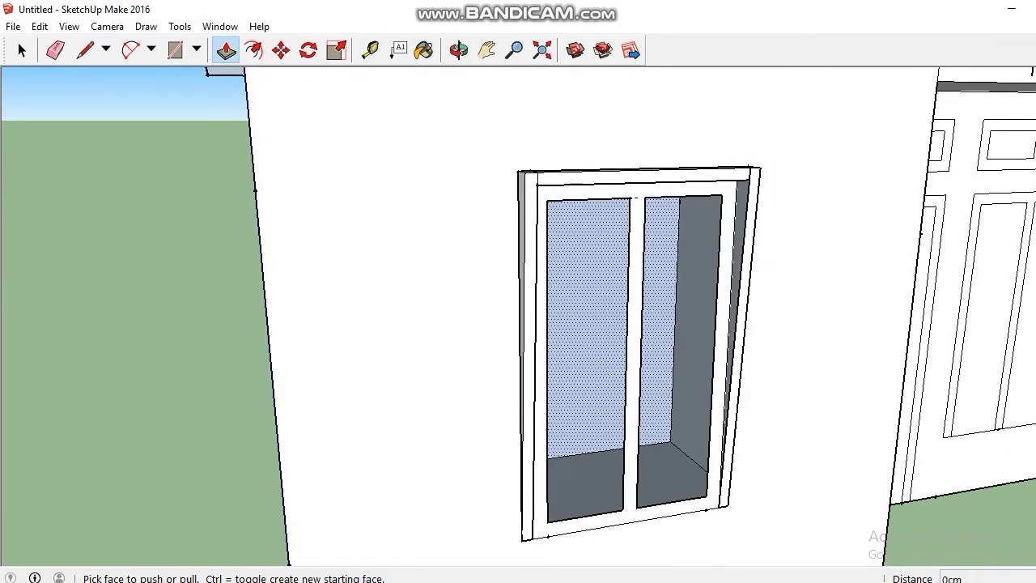
click(459, 51)
mouse_move(914, 84)
mouse_down()
mouse_move(545, 135)
mouse_move(451, 263)
mouse_up()
key(e)
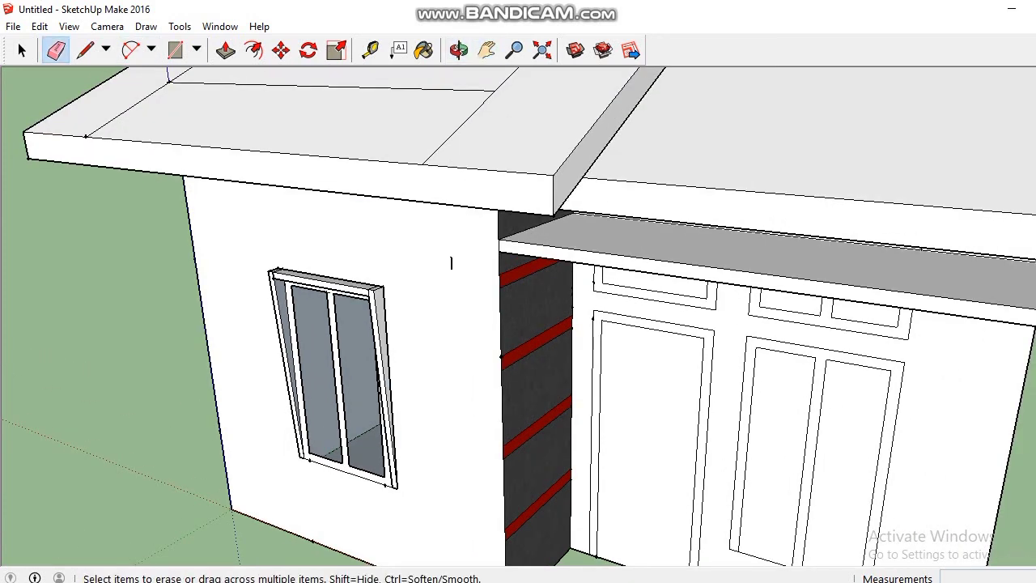
Draw a rectangle about 97 cm wide above the small window's surround and split off a 12 cm high strip along its upper edge
click(459, 48)
drag(324, 162, 460, 50)
middle_drag(324, 307, 429, 312)
click(417, 305)
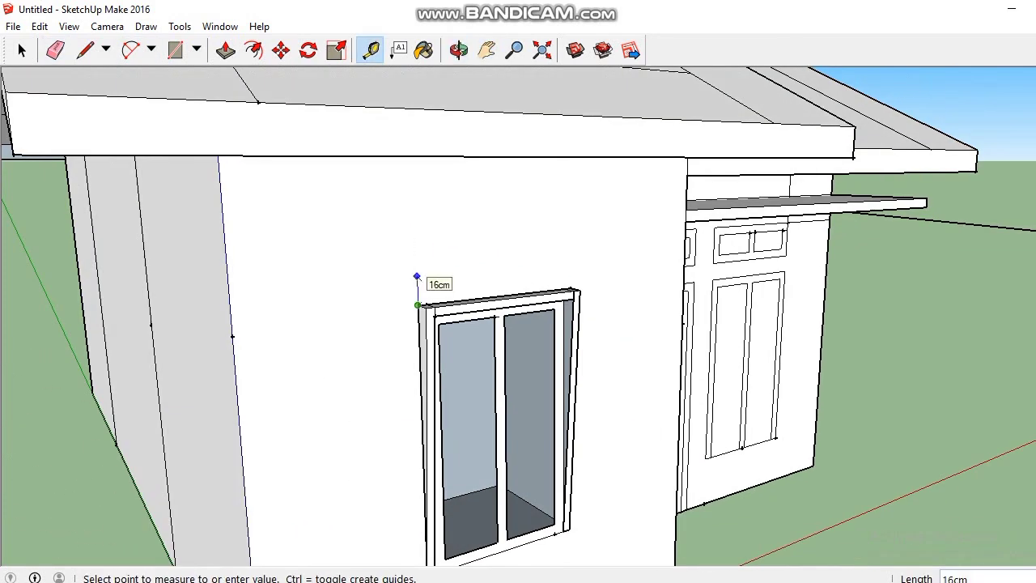
key(r)
click(416, 247)
scroll(573, 283, up, 2)
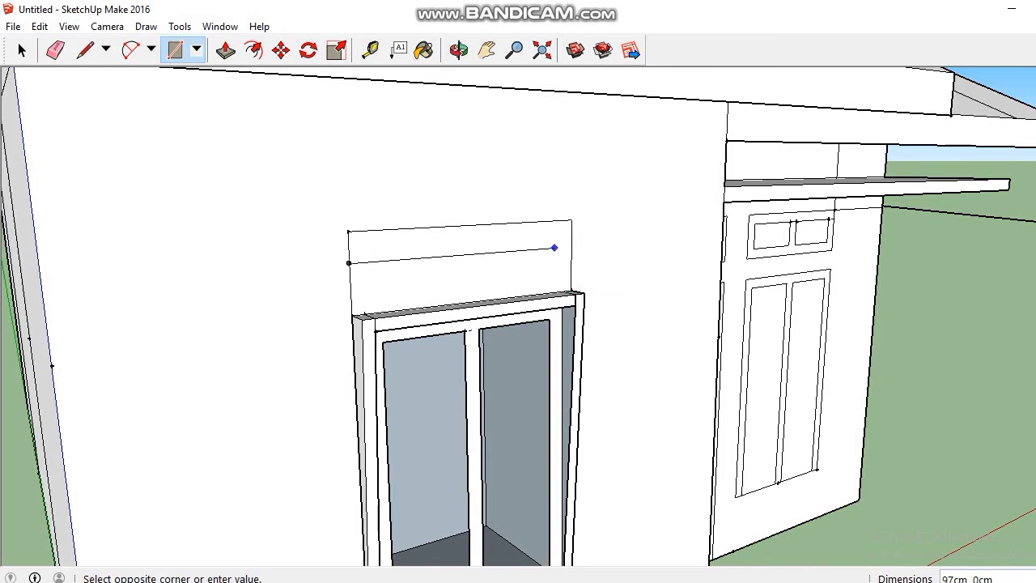
key(t)
click(348, 232)
key(r)
Mark points every 10 cm along the strip above the small window and draw 12 by 10 cm rectangles between them
key(t)
click(348, 232)
click(572, 219)
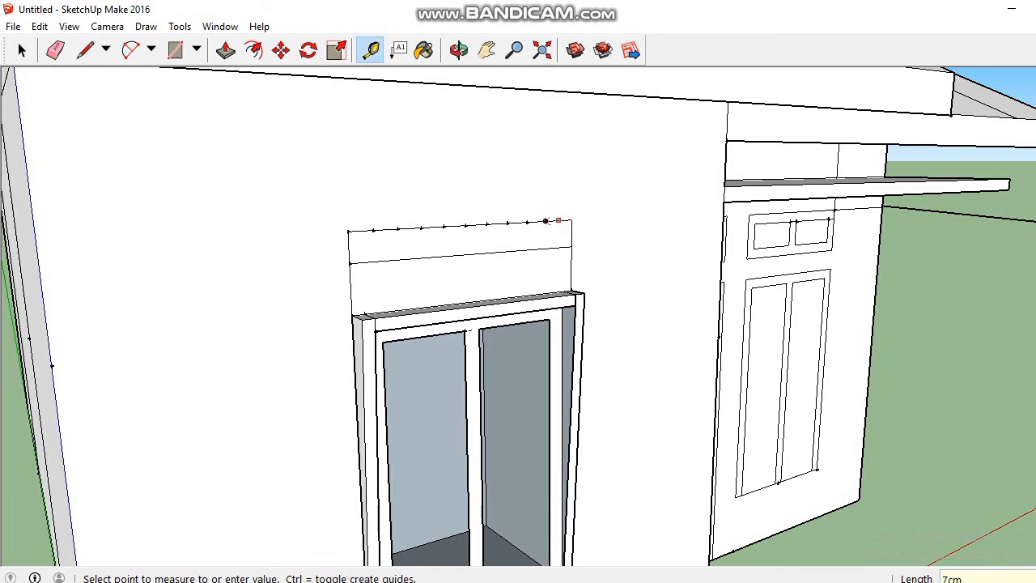
click(431, 151)
click(174, 49)
click(372, 230)
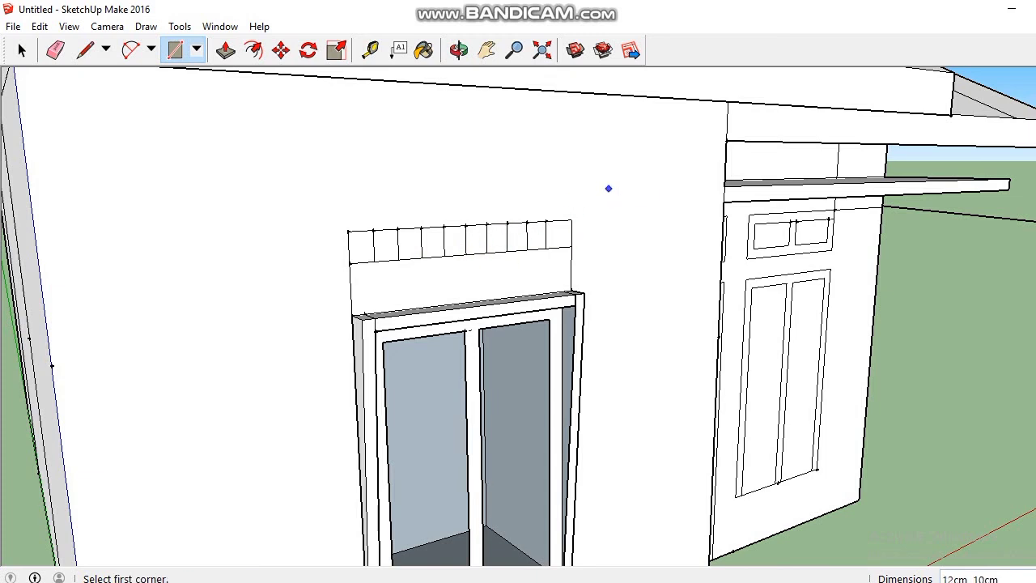
Erase the surplus lines above the small window, leaving three separate small vent rectangles
click(55, 49)
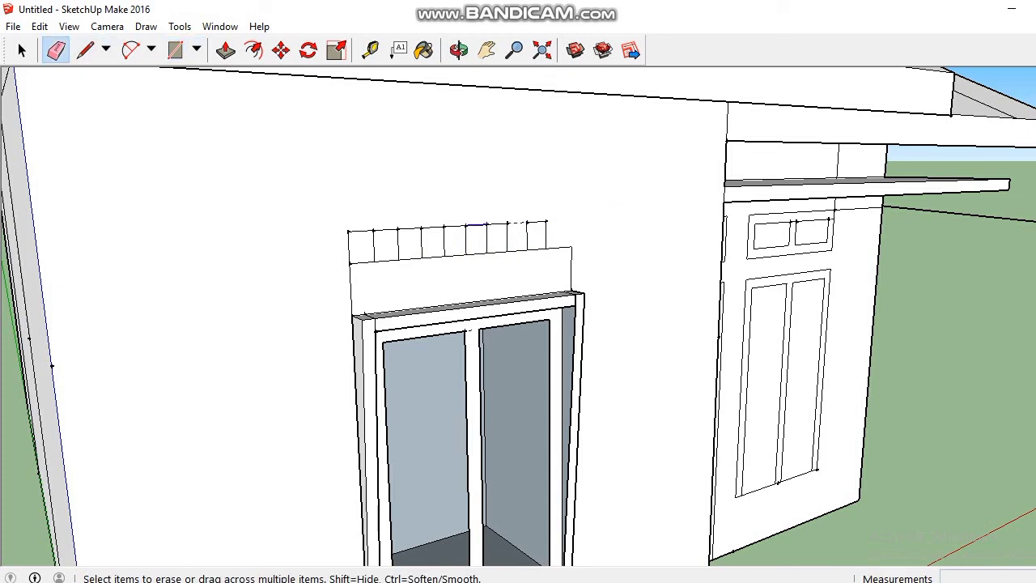
click(175, 50)
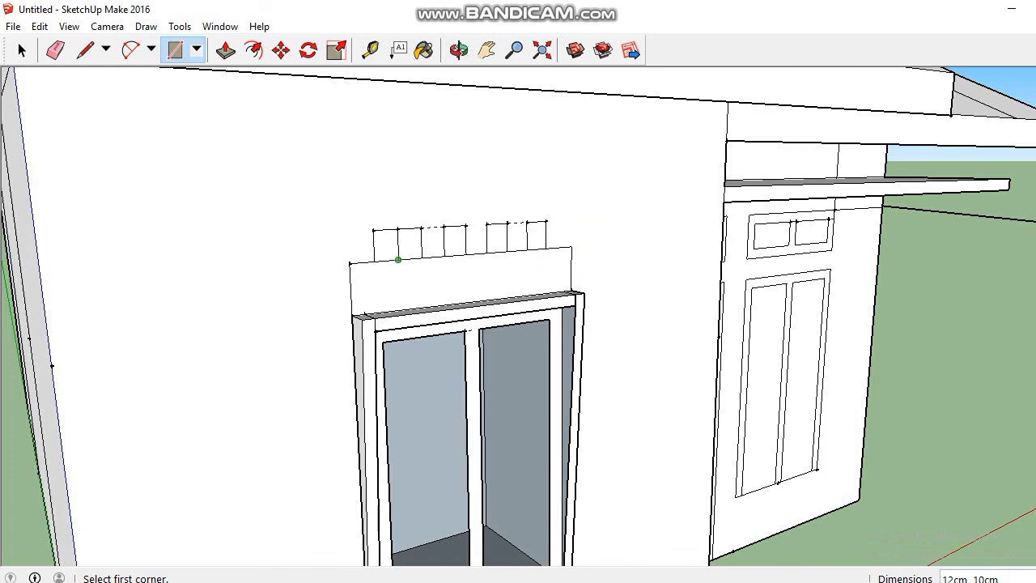
key(e)
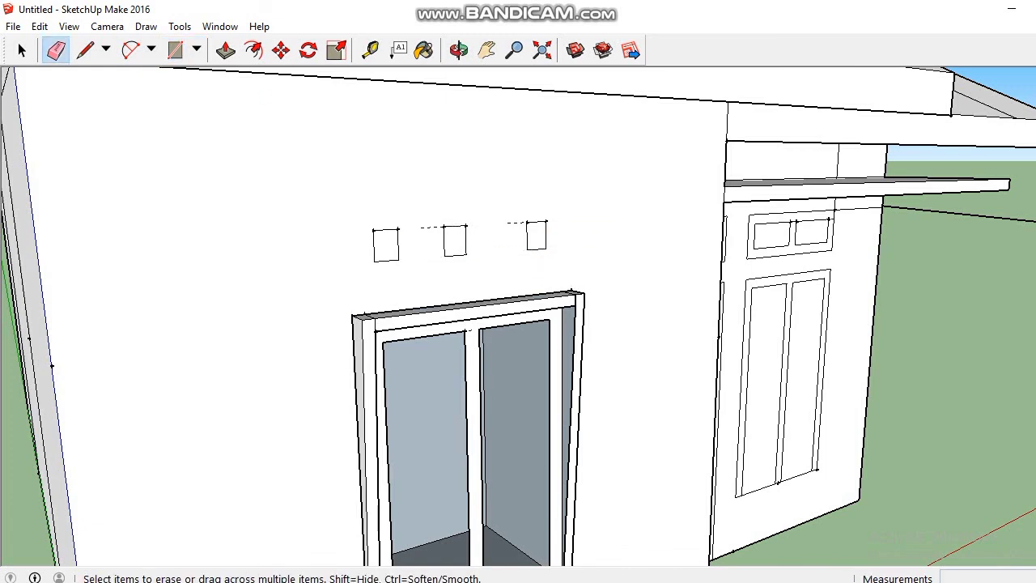
Paint the three vent rectangles above the small window with red Color A07
key(b)
click(986, 283)
click(422, 236)
click(340, 242)
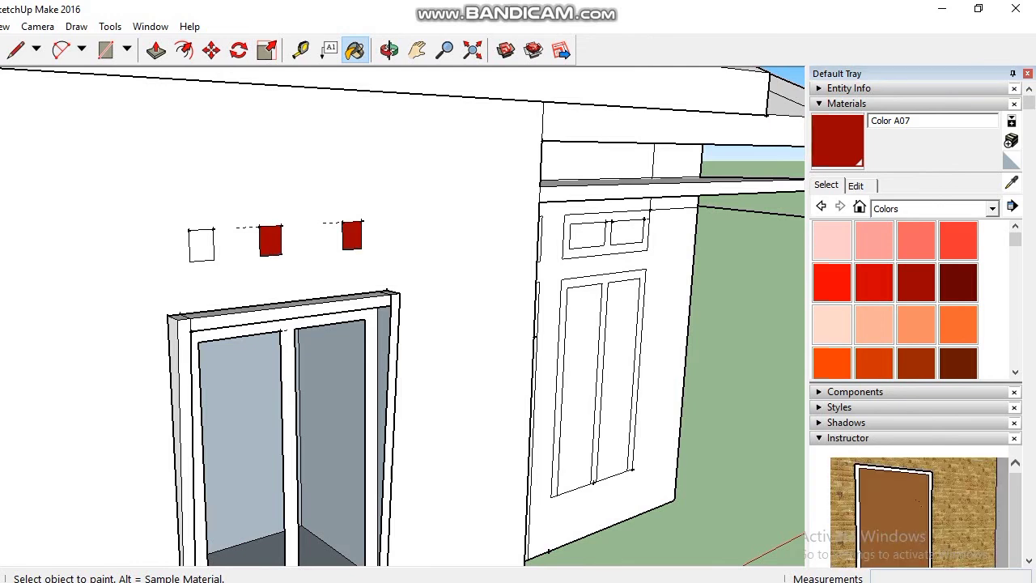
click(272, 246)
Paint the top and side faces of the small window's projecting surround with red Color A07
click(249, 317)
click(360, 312)
click(245, 364)
click(254, 365)
click(463, 344)
click(453, 348)
click(458, 51)
drag(373, 210, 364, 316)
click(425, 51)
click(369, 398)
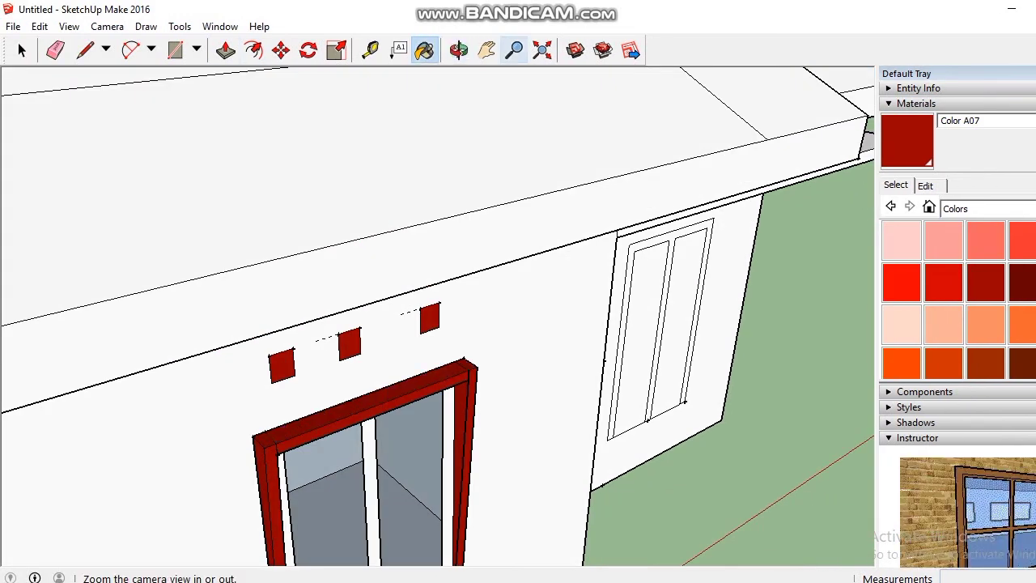
Examine the painted window surround, the vents and the entrance canopy from the front of the house
click(458, 50)
drag(486, 324, 364, 178)
key(b)
middle_drag(485, 323, 397, 320)
scroll(510, 413, down, 1)
click(1026, 74)
click(486, 50)
scroll(558, 210, down, 3)
mouse_move(615, 323)
mouse_down()
mouse_move(522, 246)
mouse_move(494, 300)
mouse_up()
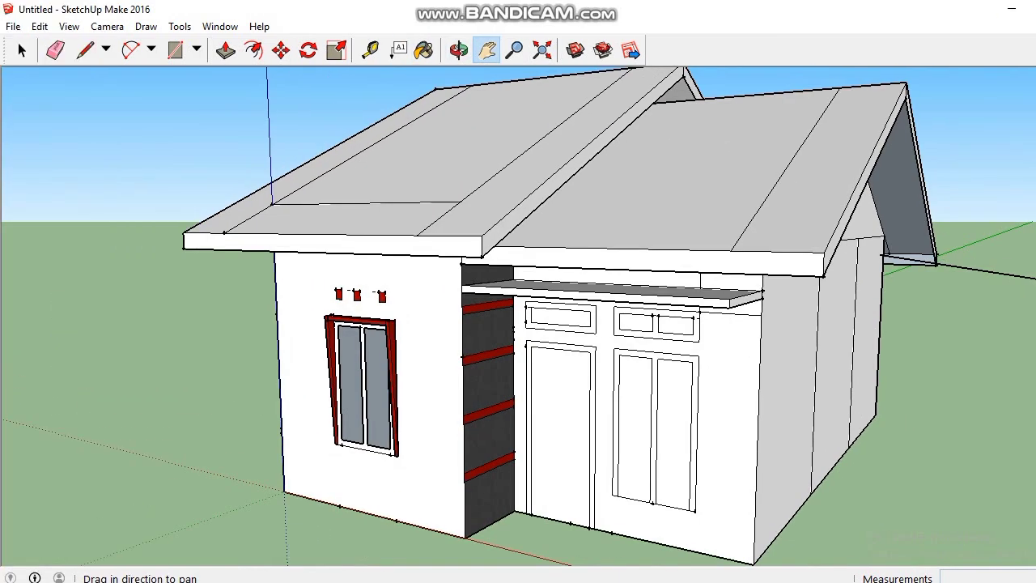
scroll(389, 239, up, 4)
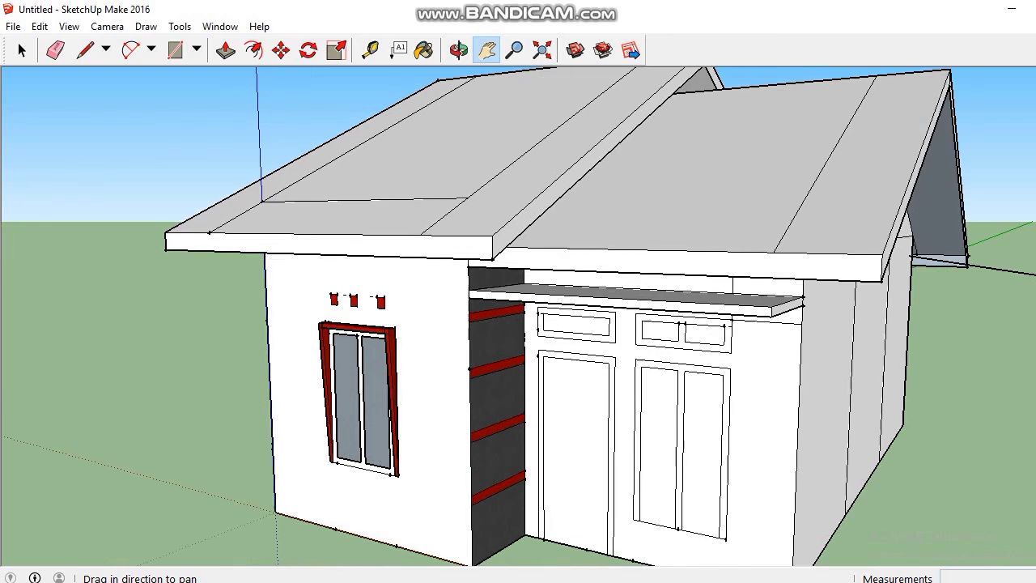
Paint the outer side of the small window's surround and the three vents above it with Color I01
click(424, 50)
scroll(894, 296, down, 4)
scroll(894, 295, down, 7)
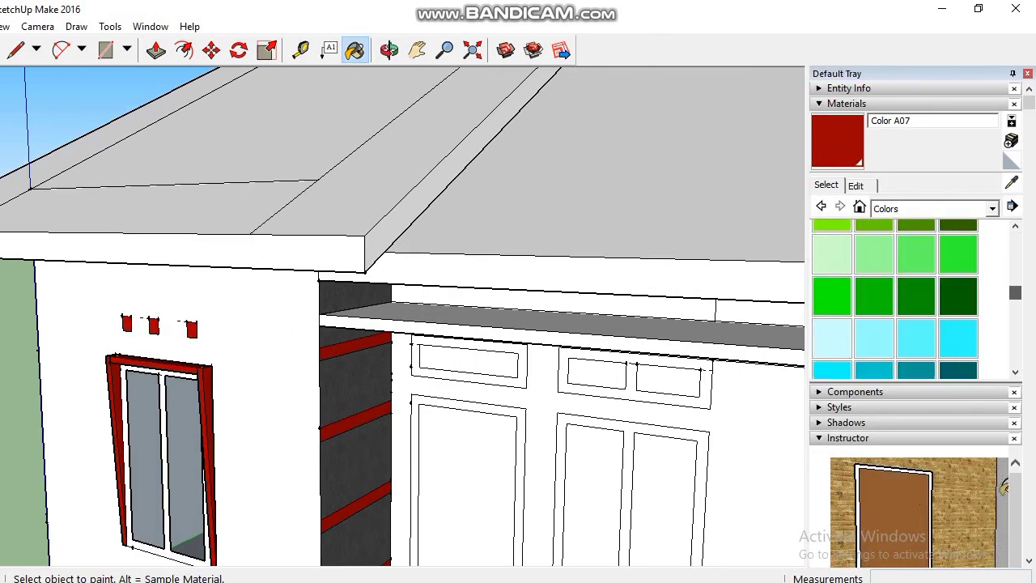
click(832, 289)
click(208, 389)
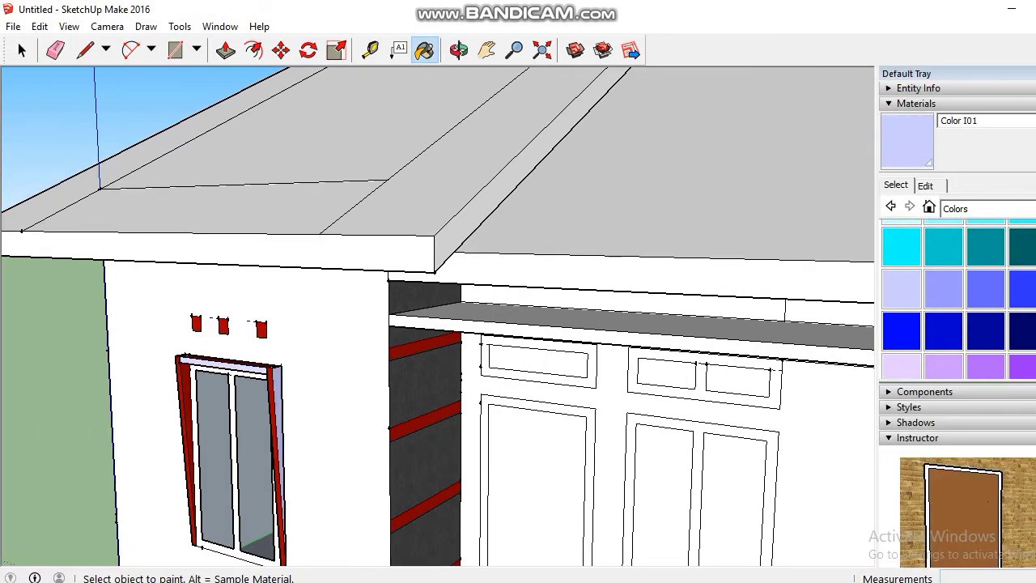
click(261, 328)
click(223, 326)
click(196, 324)
Paint the remaining red faces of the small window's projecting surround with Color I01
click(186, 441)
click(186, 446)
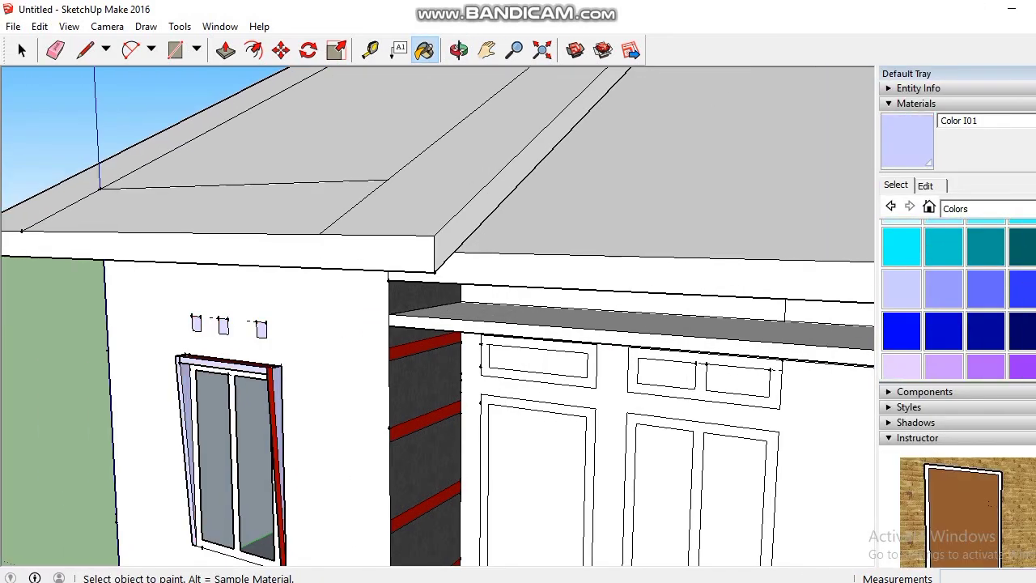
click(277, 449)
middle_drag(280, 381, 518, 340)
click(574, 393)
click(474, 405)
Paint the frames of the front door, the double window and the transoms above them with Color L16
click(459, 50)
drag(567, 275, 275, 308)
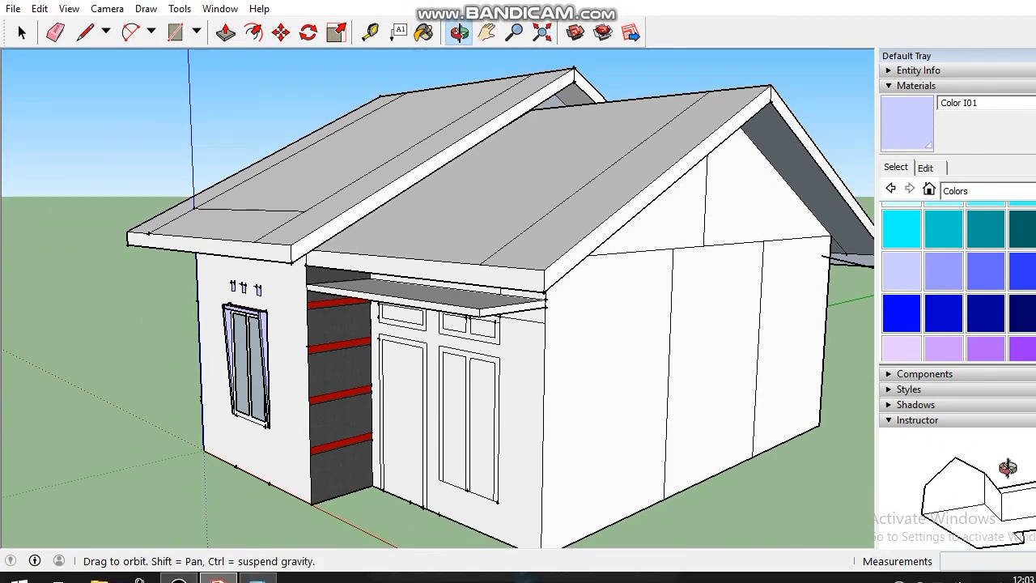
drag(1015, 292, 1015, 323)
click(986, 254)
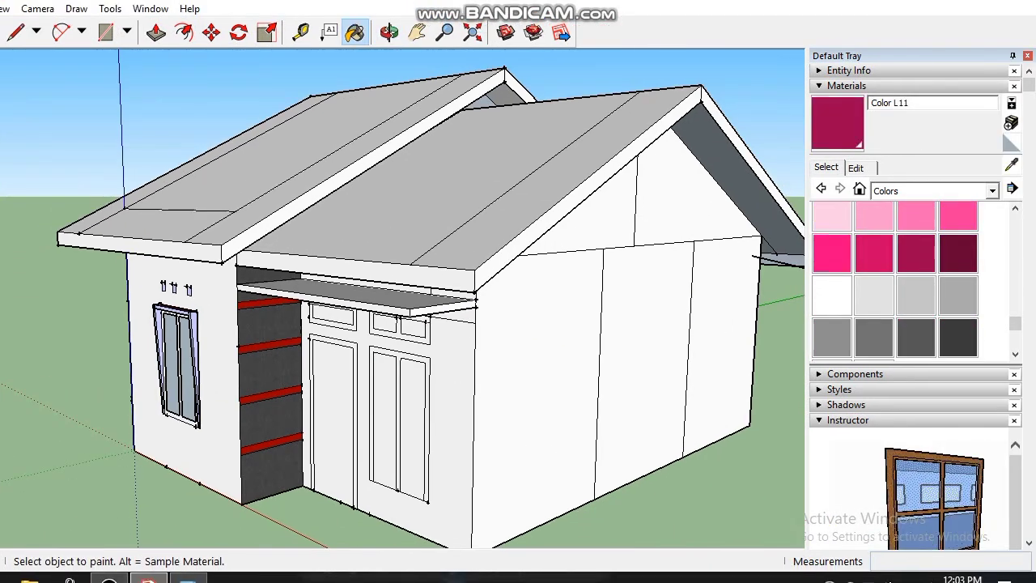
click(468, 412)
click(959, 254)
click(398, 413)
click(355, 397)
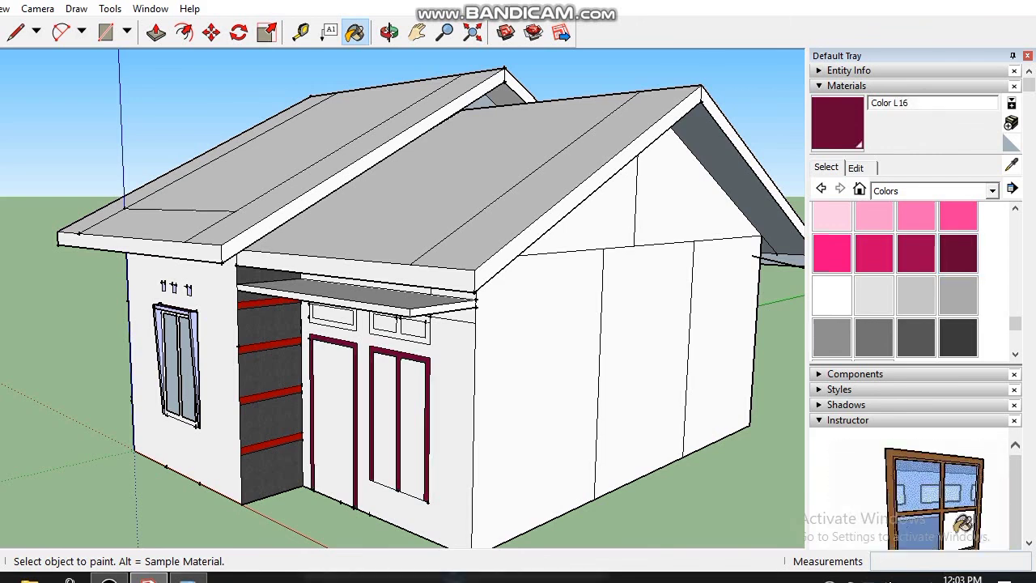
click(399, 326)
click(332, 325)
Remove the panel inside the front door frame to open the doorway, and paint the front roof slopes with Roofing Tile Spanish
click(390, 32)
drag(324, 283, 502, 280)
scroll(425, 145, up, 3)
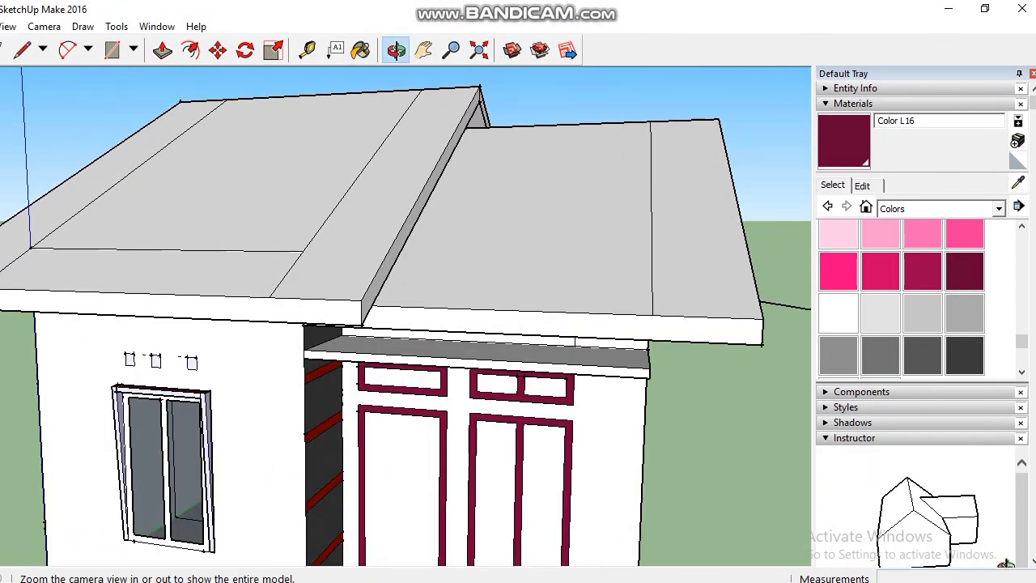
click(417, 32)
drag(397, 307, 348, 140)
click(326, 50)
key(Return)
click(133, 50)
click(452, 406)
click(538, 418)
click(383, 50)
click(515, 410)
click(559, 413)
click(226, 50)
double_click(423, 348)
scroll(405, 324, down, 5)
shift+middle_drag(405, 324, 453, 405)
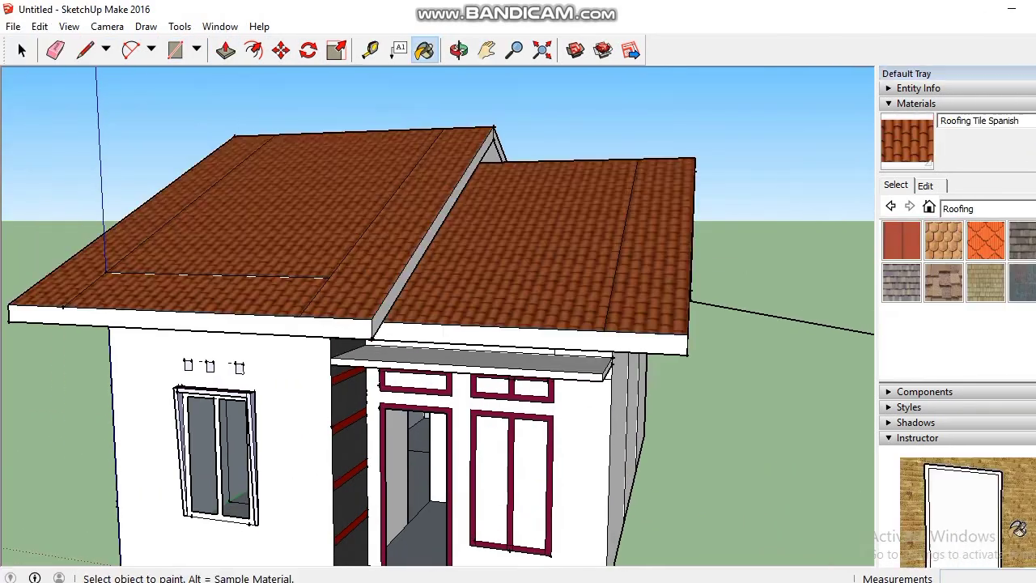
Paint the remaining roof slope faces around the back of the house with Roofing Tile Spanish
middle_drag(486, 243, 202, 284)
click(701, 135)
click(668, 174)
click(637, 204)
click(612, 283)
click(518, 398)
middle_drag(389, 339, 672, 429)
click(631, 141)
Mark 90 cm up the side wall's rear corner and draw a rectangle from there across the rear bay to set the sill line
click(389, 50)
scroll(405, 284, down, 4)
mouse_move(364, 364)
mouse_down()
mouse_move(486, 276)
mouse_move(348, 211)
mouse_up()
scroll(373, 218, down, 1)
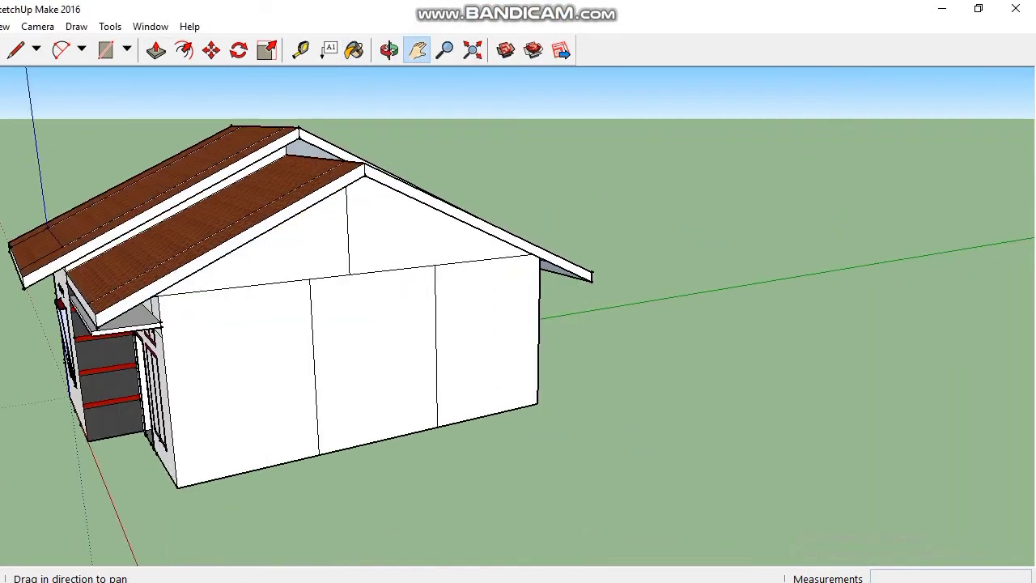
scroll(469, 370, up, 3)
click(301, 12)
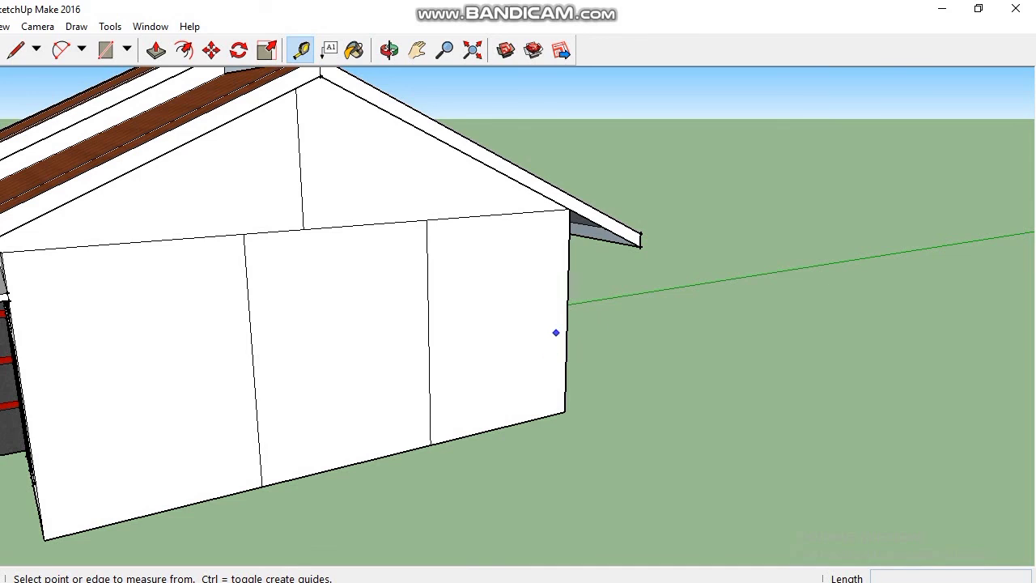
click(565, 412)
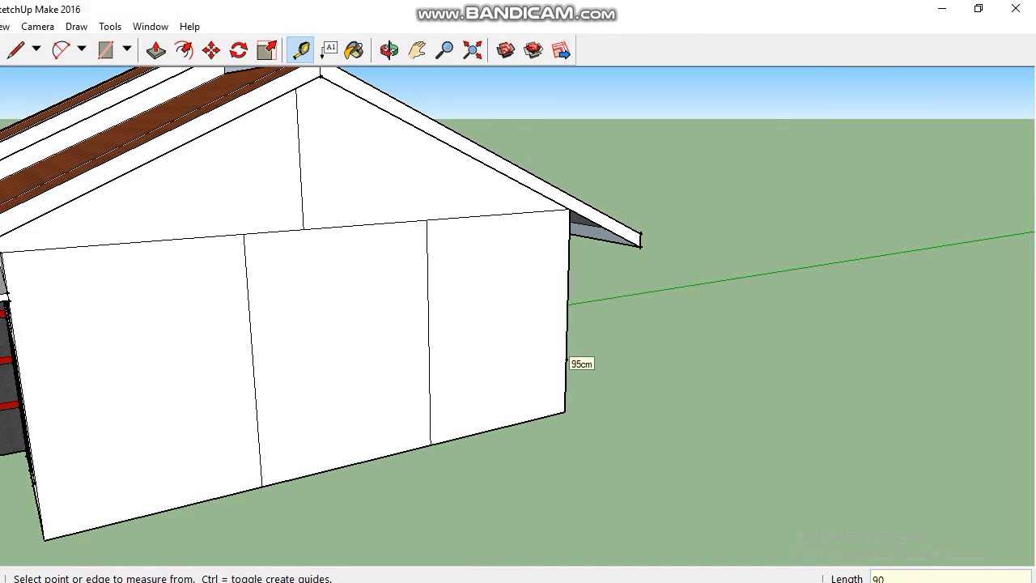
click(106, 50)
click(566, 359)
click(431, 444)
Mark the height and width points of a narrow window on the side wall's rear bay and draw rectangles outlining its opening
click(301, 50)
click(499, 387)
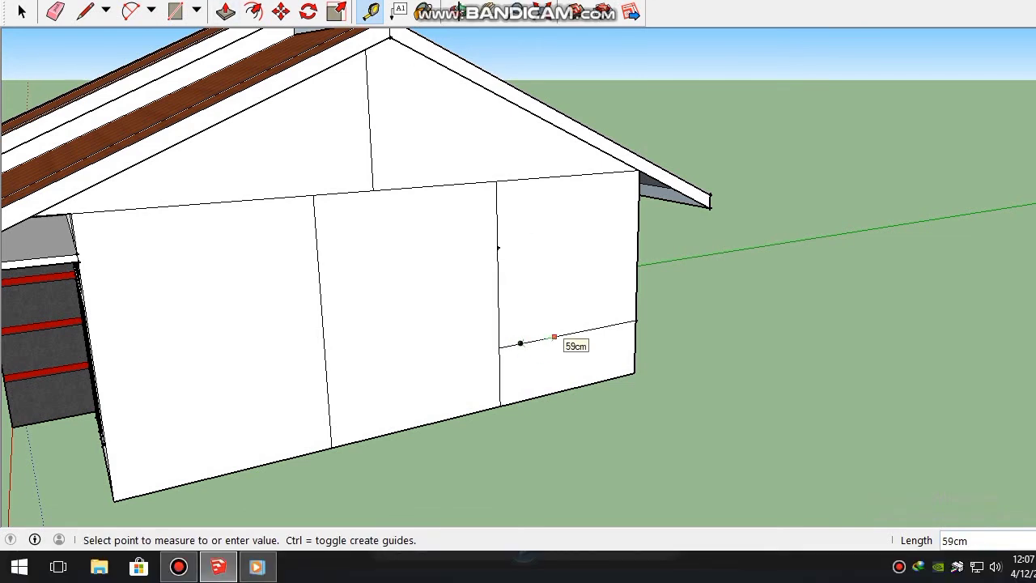
click(548, 339)
click(174, 11)
click(497, 247)
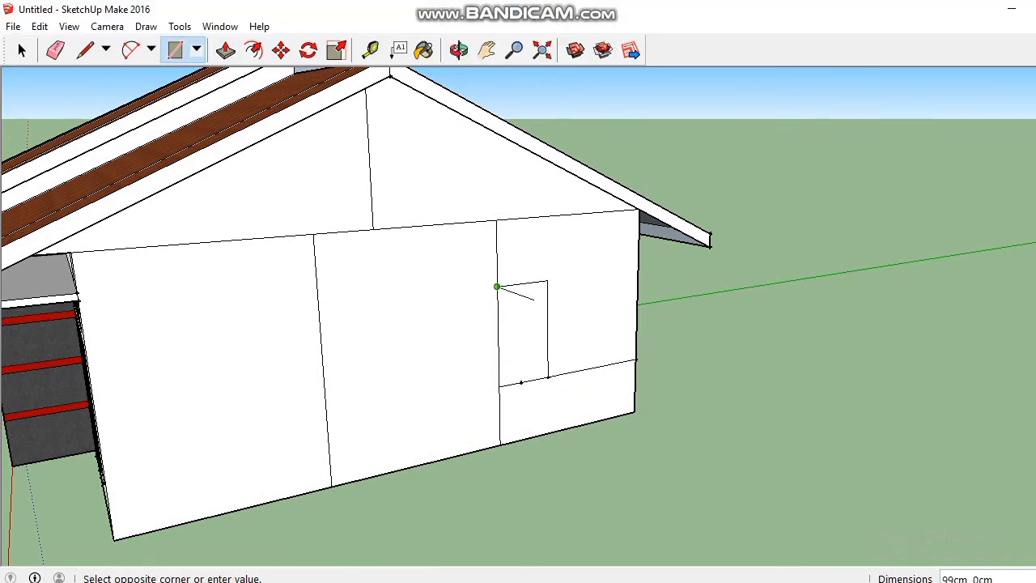
click(548, 377)
Mark a 7 cm frame width around the side window opening and draw a 7 cm strip along its top
scroll(571, 397, up, 4)
key(t)
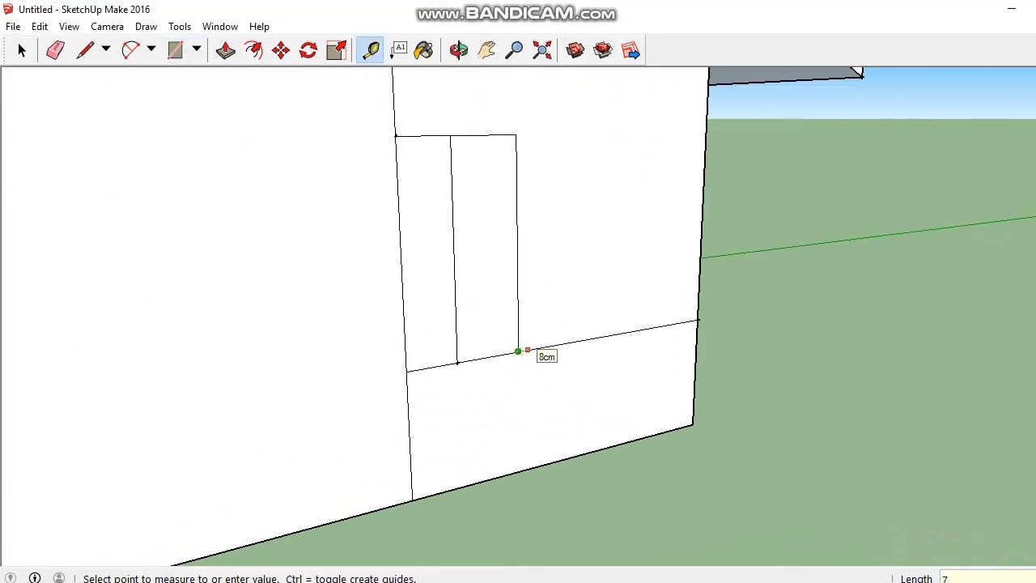
click(457, 362)
key(r)
click(394, 124)
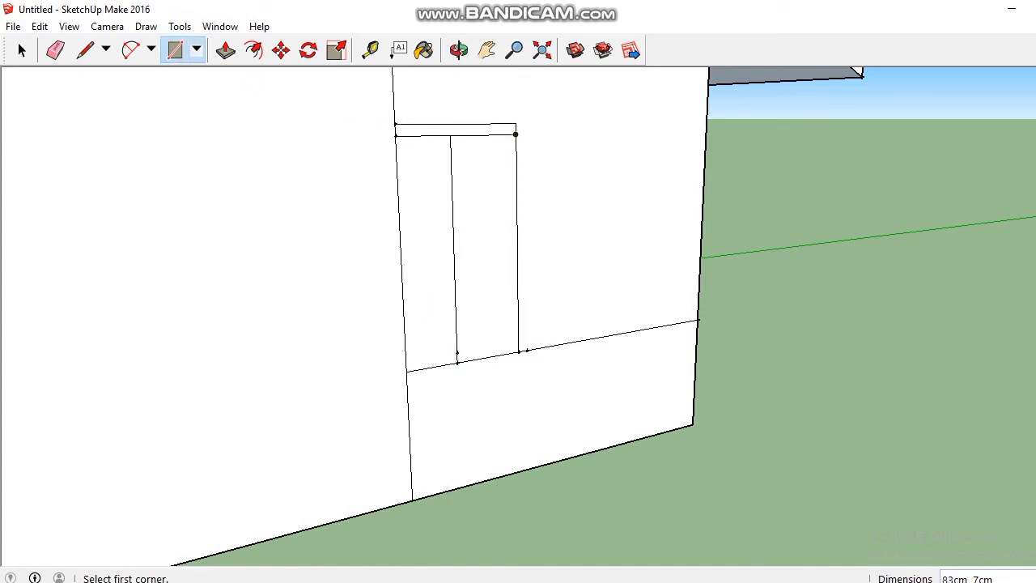
Mark the frame width on the remaining side of the side window and draw the outer frame rectangle
key(t)
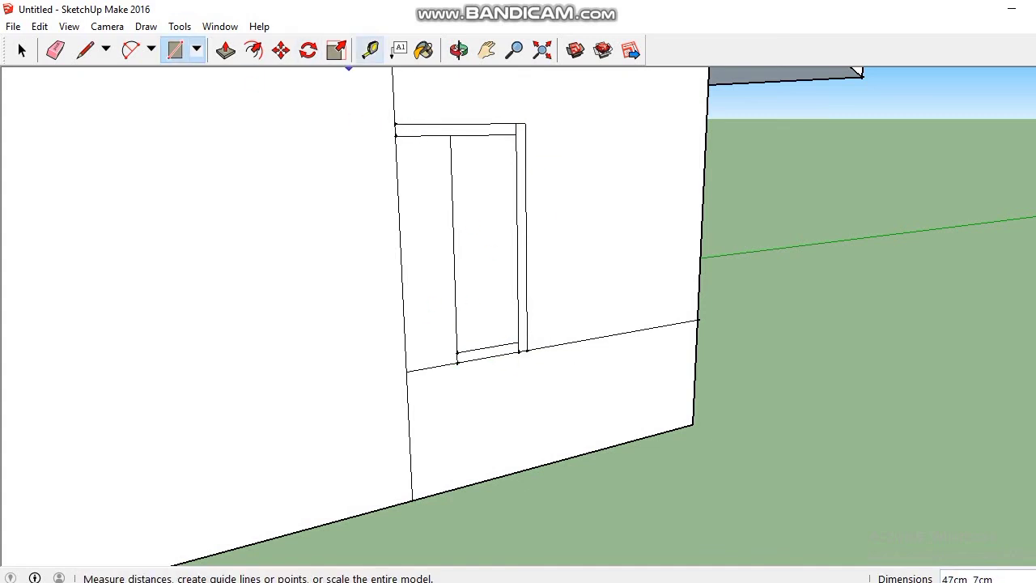
click(457, 362)
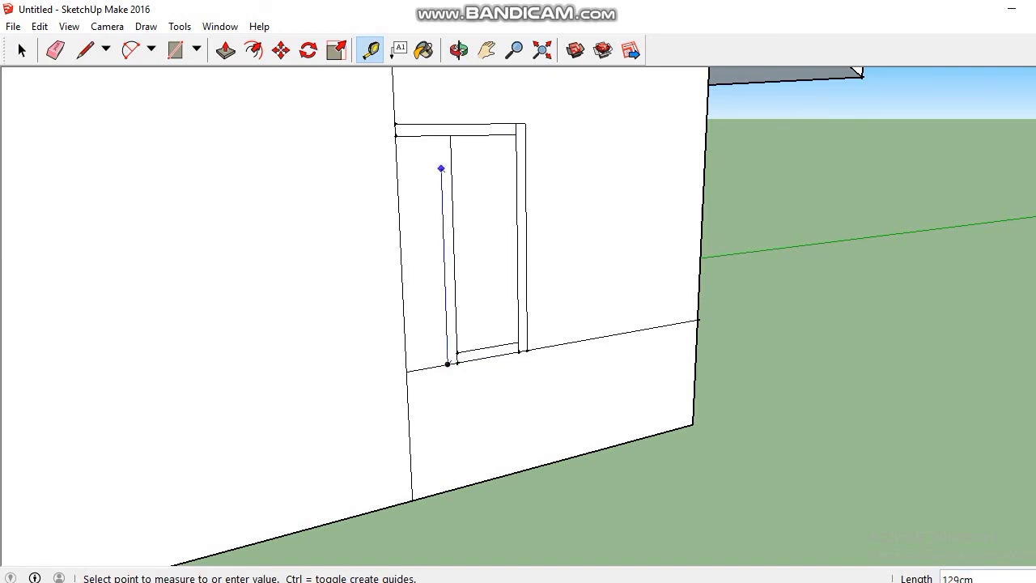
click(175, 50)
click(447, 365)
click(525, 124)
Erase the surplus construction lines around the side window, leaving only its frame outline
click(55, 50)
click(418, 123)
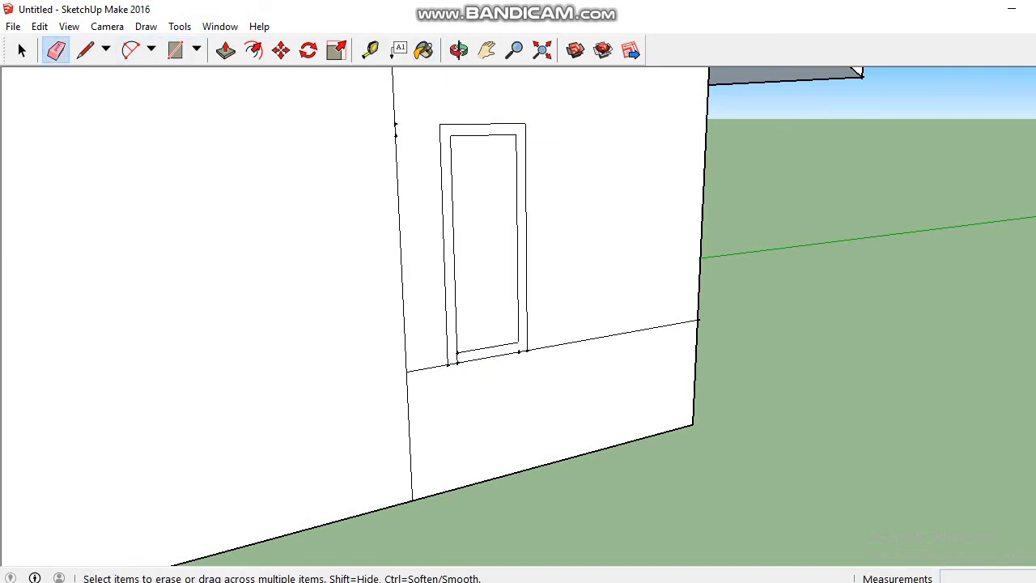
click(613, 335)
Try Colors A08, A07 and B08 on the side window's frame, and settle on Color B07
click(422, 50)
click(993, 208)
click(899, 316)
click(959, 281)
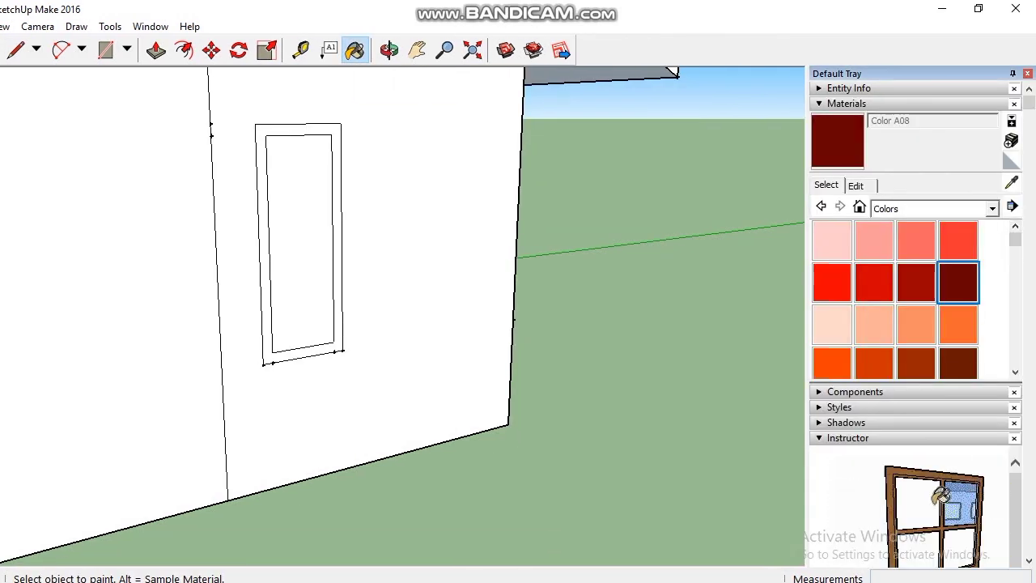
click(337, 243)
click(916, 283)
click(338, 242)
click(959, 362)
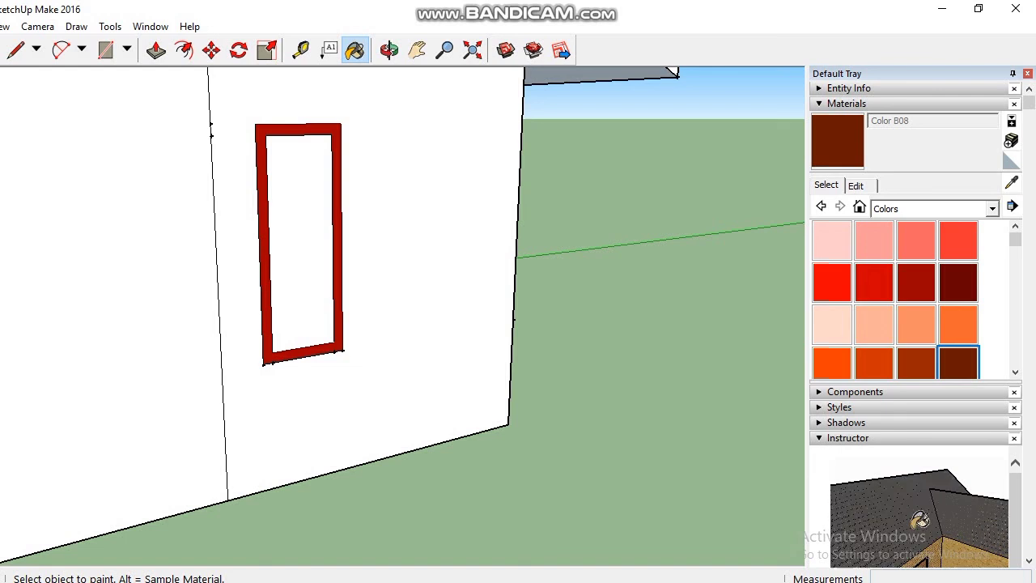
click(338, 243)
click(917, 363)
click(337, 242)
Erase the face inside the side window's frame to open the window
scroll(456, 233, down, 3)
click(156, 50)
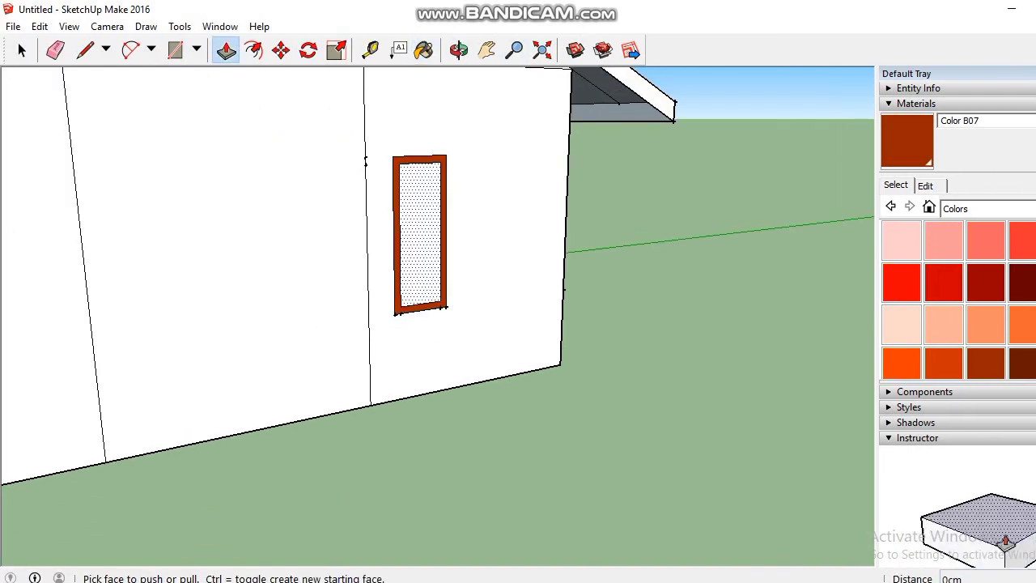
right_click(420, 194)
click(460, 222)
Erase the two pane faces of the front double window
click(458, 50)
drag(340, 259, 566, 267)
click(226, 50)
right_click(338, 319)
click(364, 347)
right_click(231, 341)
click(270, 116)
Erase the three pane faces in the transoms above the front window and door
right_click(257, 172)
click(295, 203)
right_click(357, 172)
click(393, 203)
right_click(69, 172)
click(106, 203)
Examine the interior rooms and partition walls through the open front doorway
scroll(364, 293, down, 4)
click(458, 50)
drag(550, 275, 480, 342)
click(486, 51)
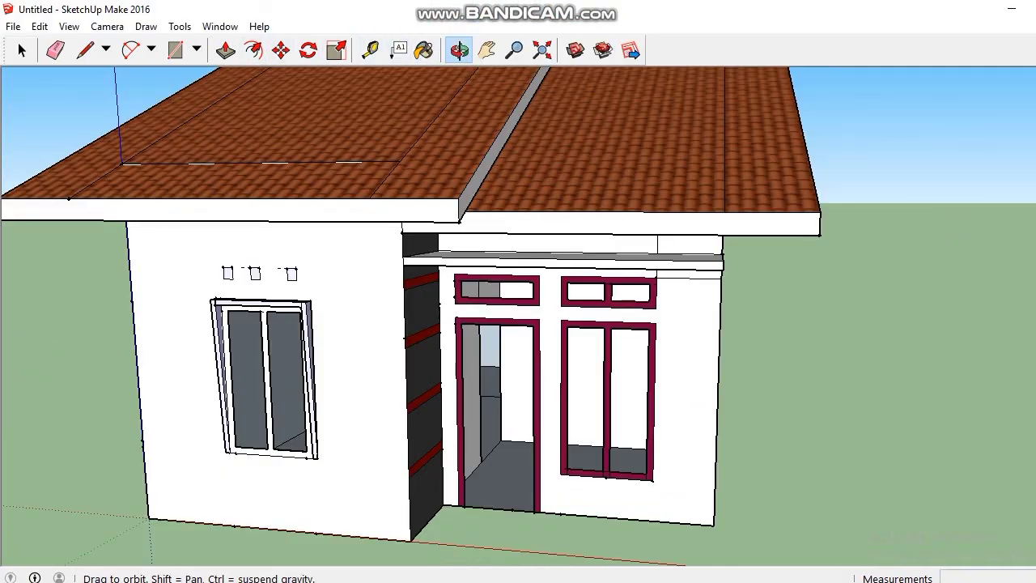
scroll(498, 437, up, 10)
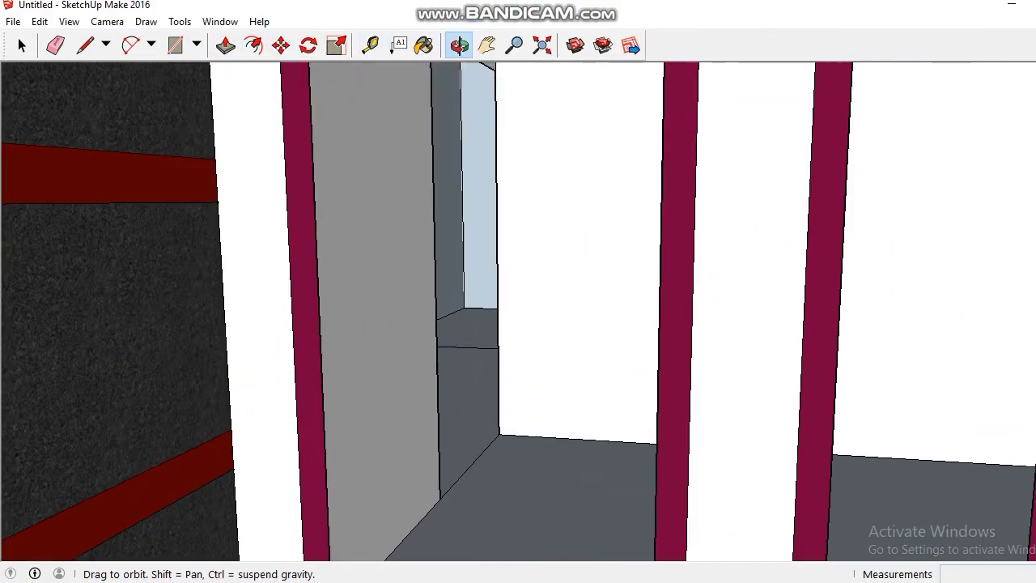
scroll(498, 437, up, 6)
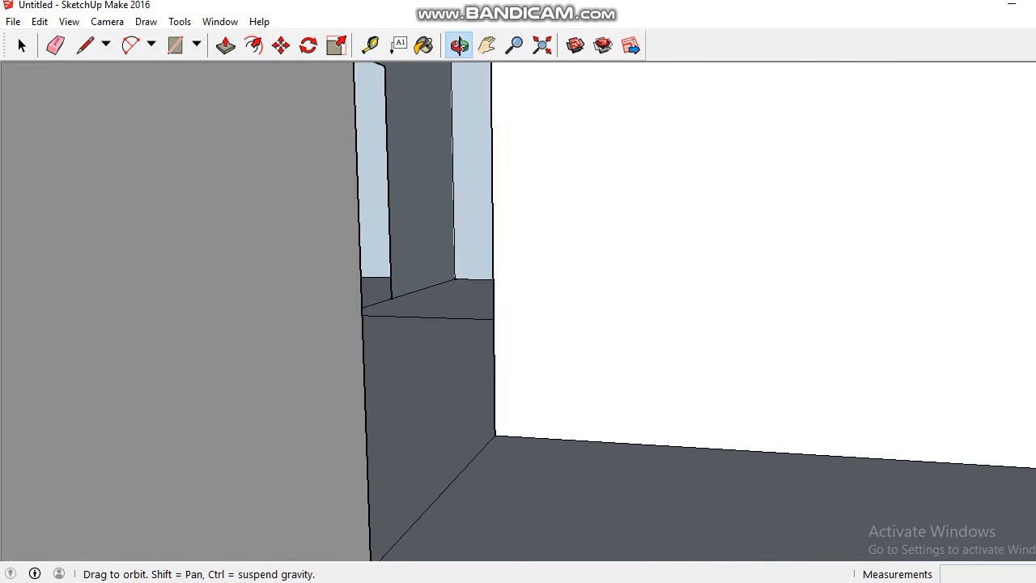
click(460, 51)
drag(502, 259, 372, 272)
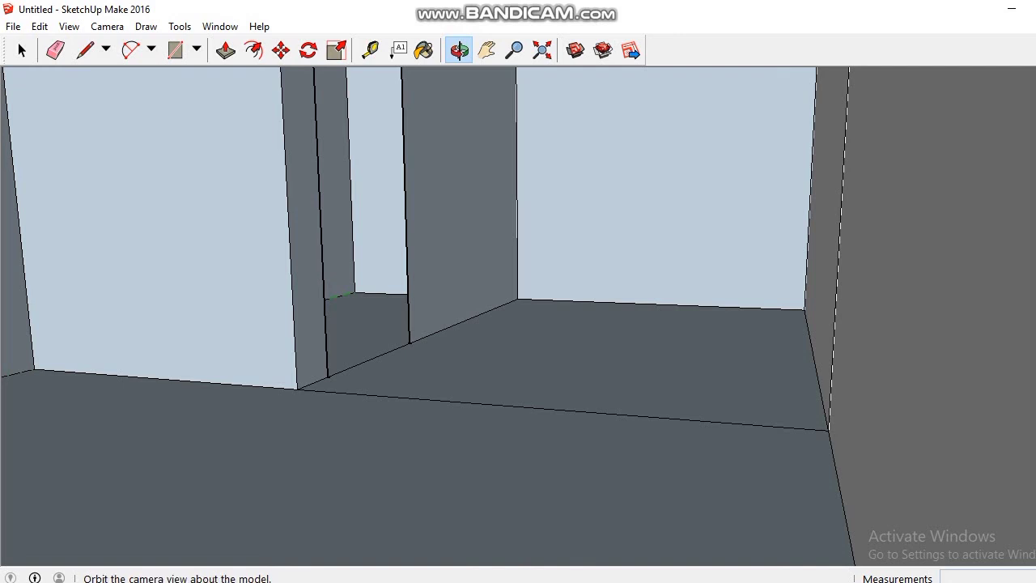
mouse_move(454, 275)
mouse_down()
mouse_move(503, 289)
mouse_move(463, 288)
mouse_up()
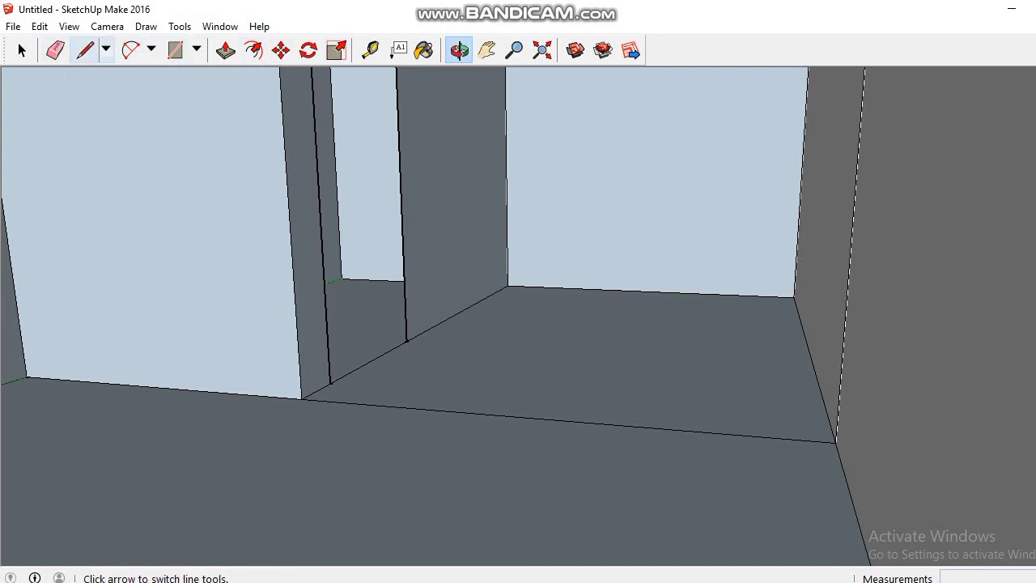
Erase the interior wall face that closes off the neighbouring room beside the partition
click(55, 50)
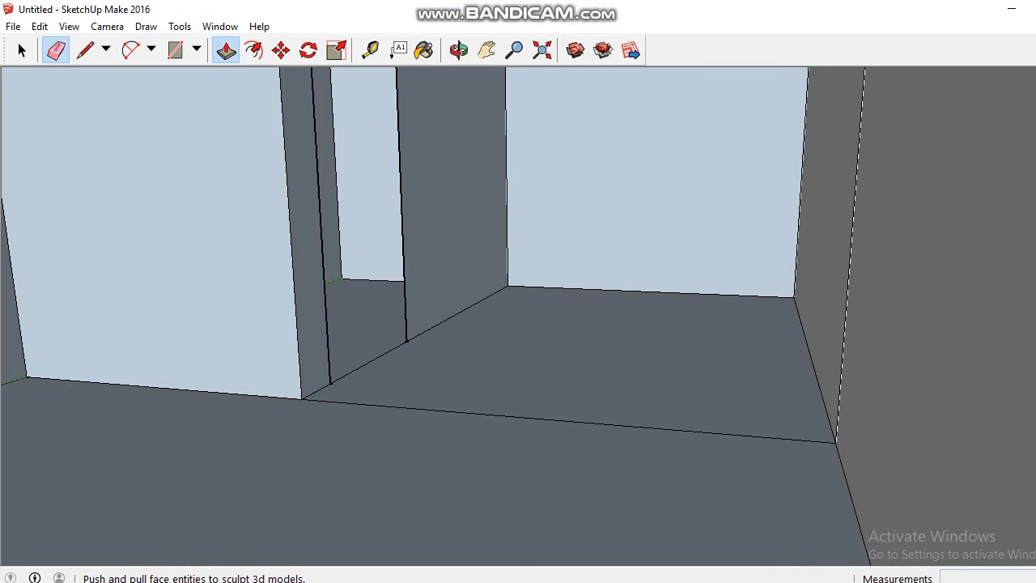
click(156, 11)
right_click(872, 289)
click(913, 317)
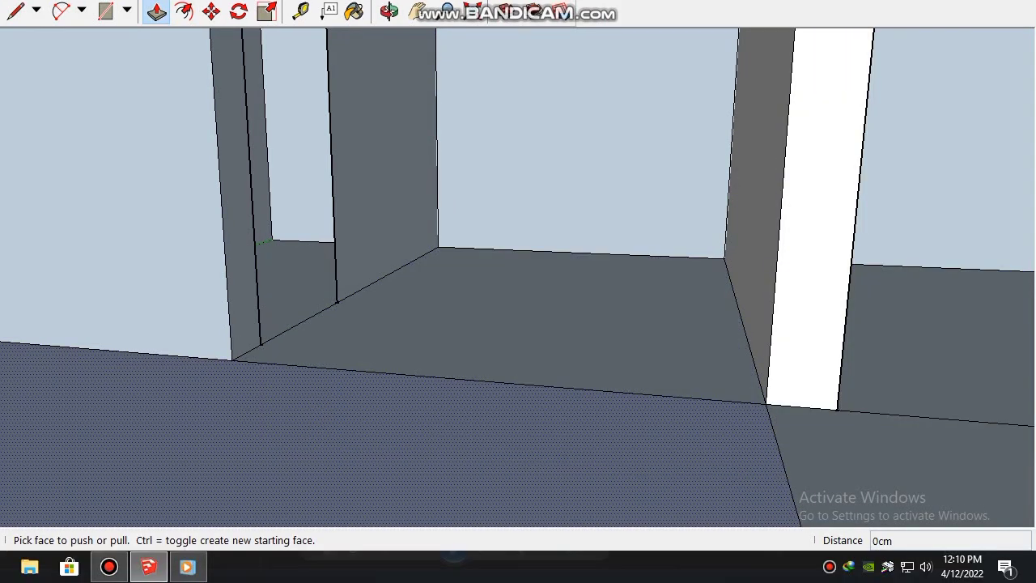
scroll(634, 478, up, 2)
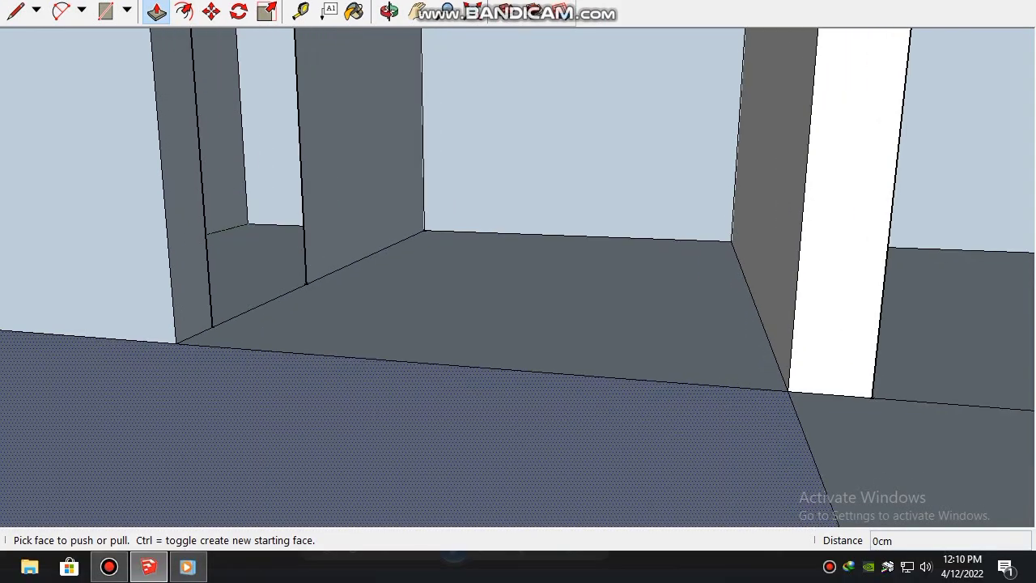
Erase the middle bay face of the side wall to open up the interior
scroll(269, 198, down, 10)
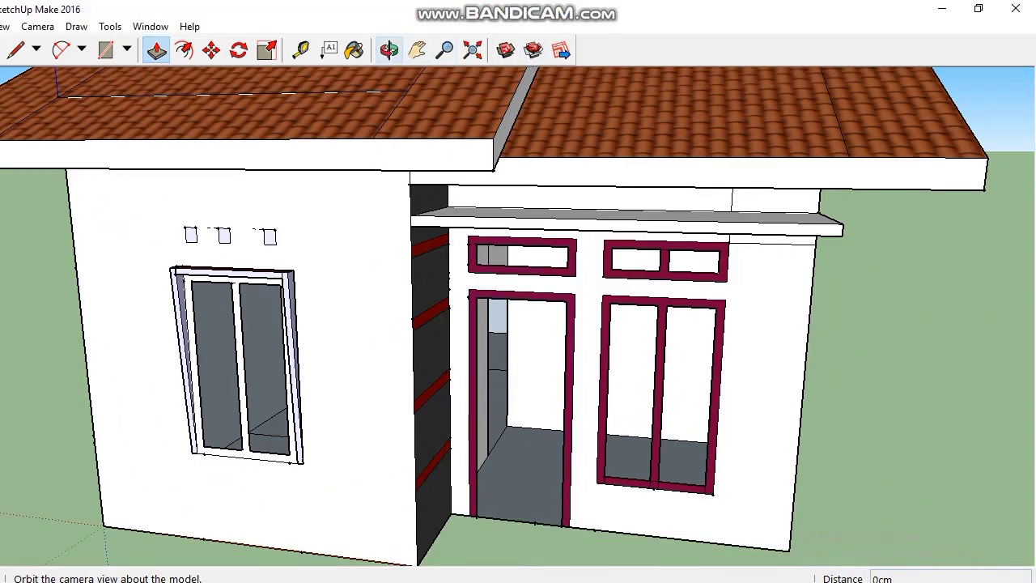
click(389, 12)
middle_drag(647, 324, 389, 271)
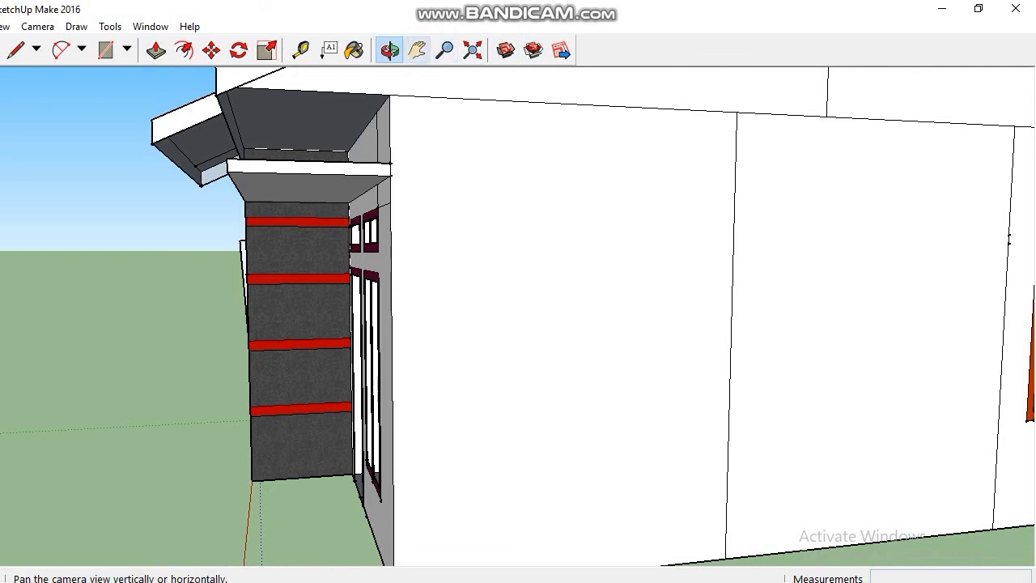
drag(526, 268, 207, 256)
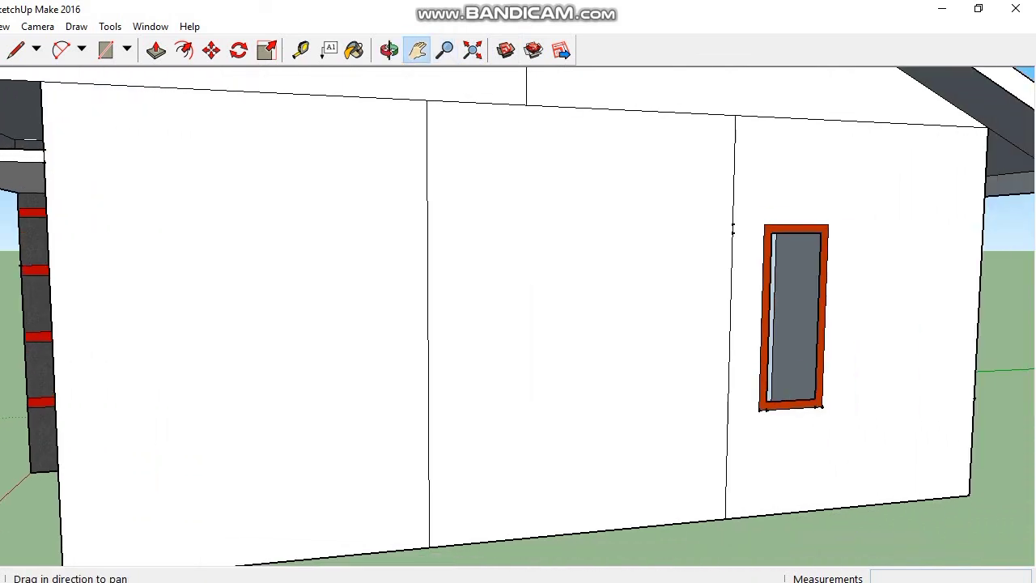
right_click(620, 266)
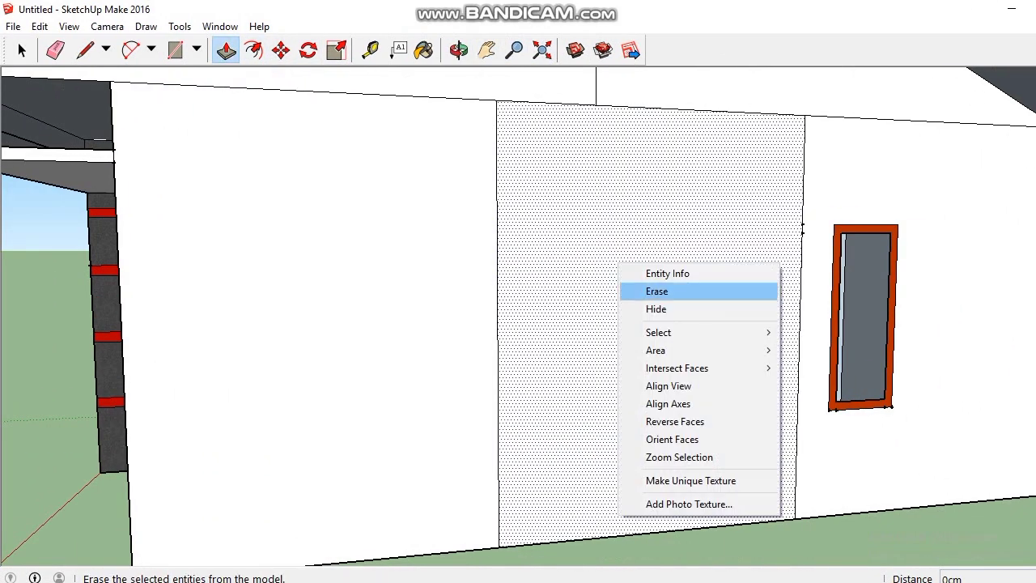
click(648, 291)
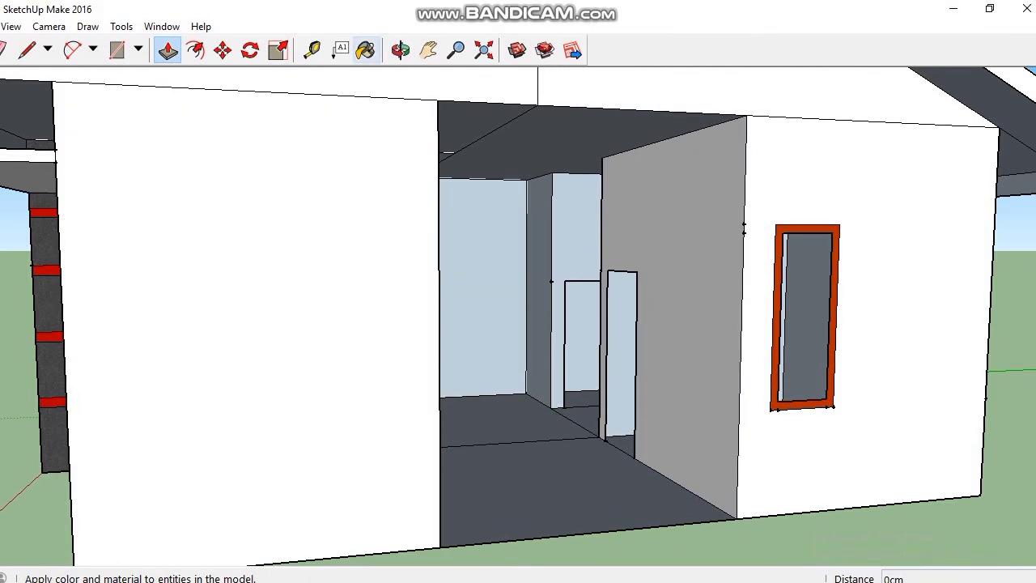
Examine the interior rooms and wall corners through the opening in the side wall
click(400, 50)
drag(583, 307, 453, 328)
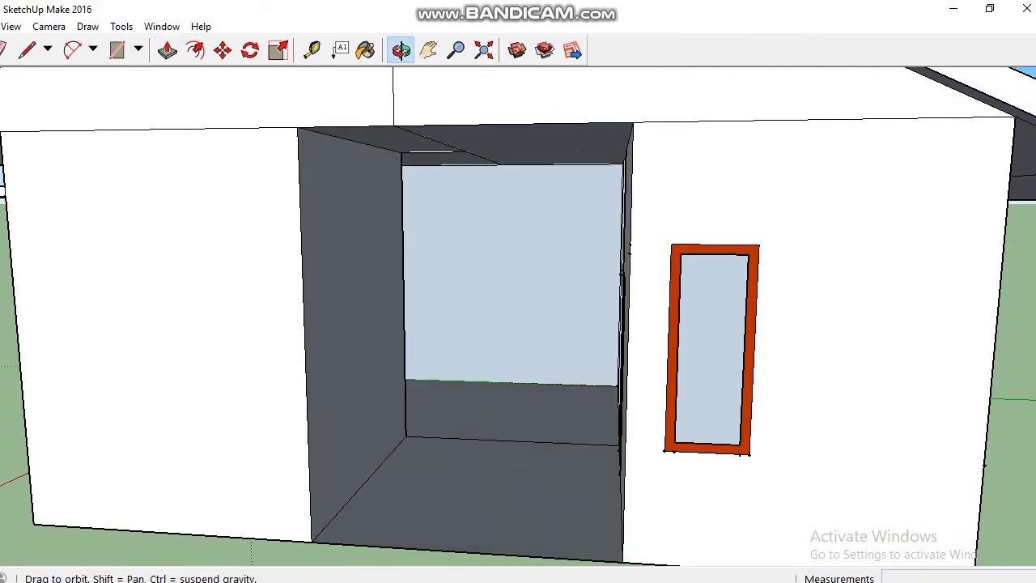
scroll(510, 283, up, 8)
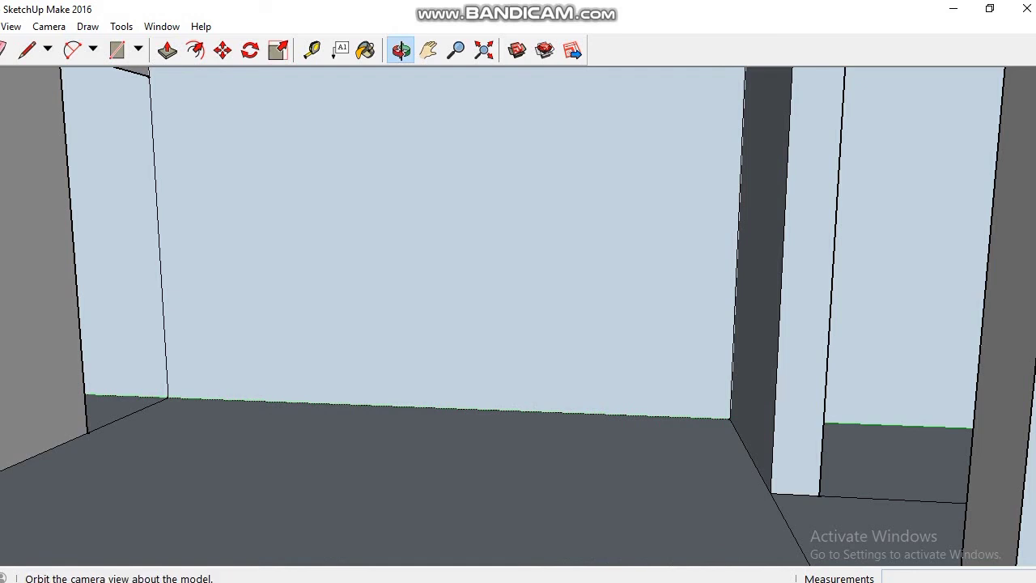
drag(518, 299, 494, 308)
scroll(352, 227, up, 3)
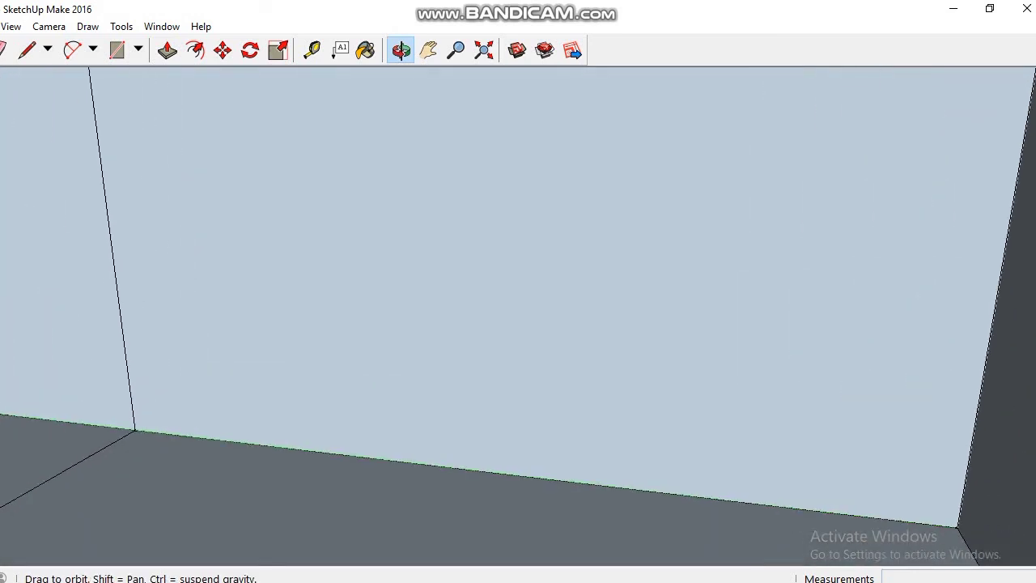
drag(267, 227, 448, 300)
scroll(324, 220, up, 2)
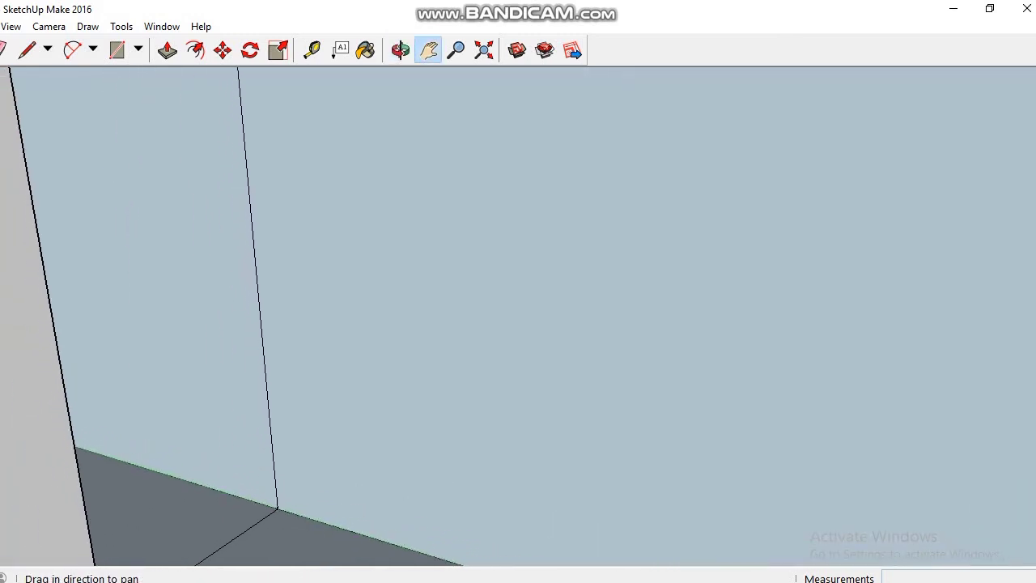
scroll(360, 280, up, 2)
click(401, 50)
drag(340, 235, 597, 259)
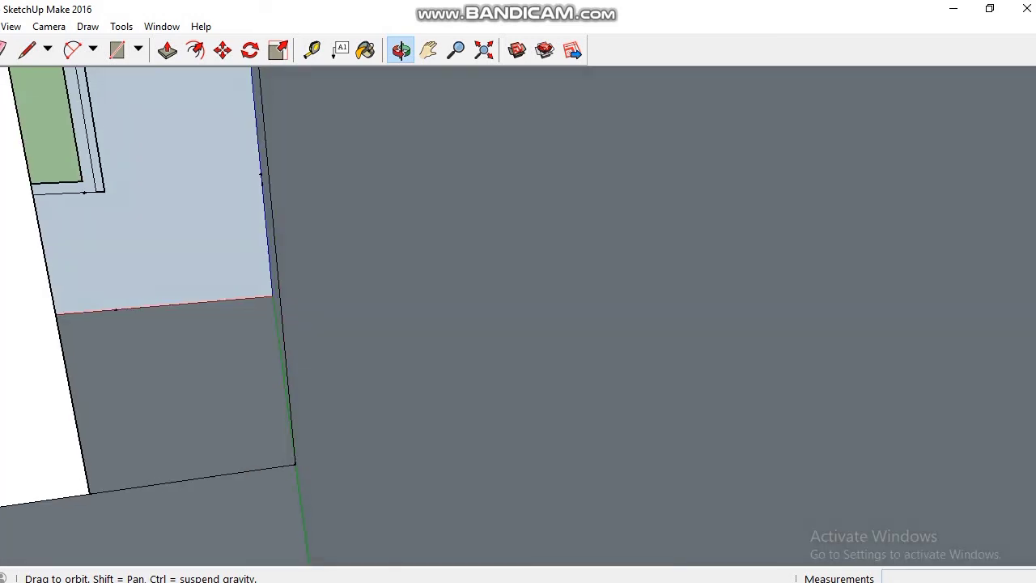